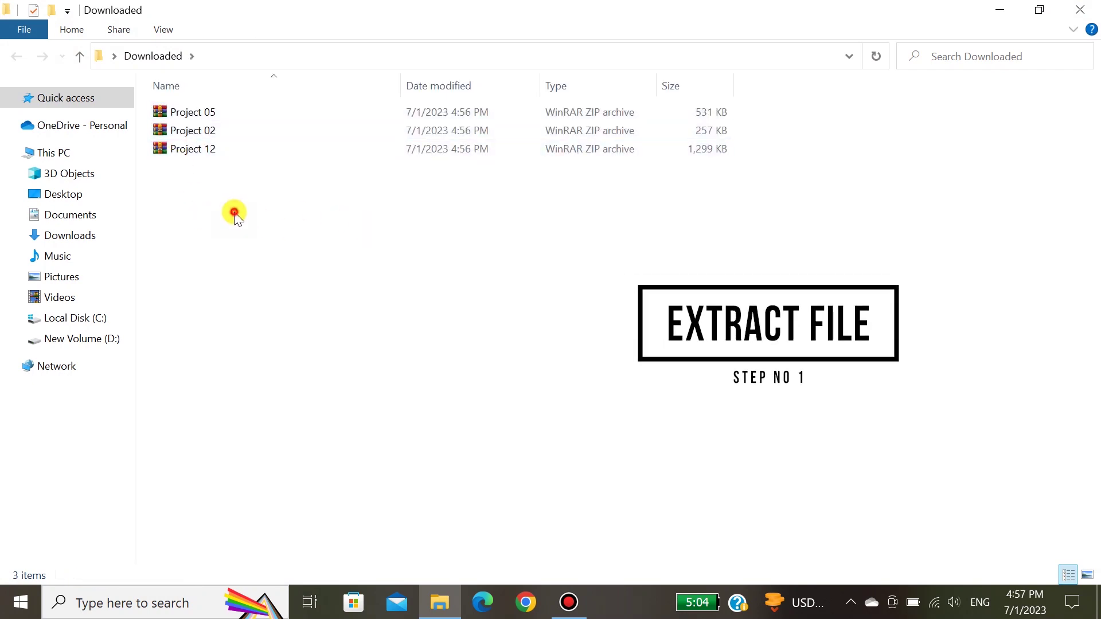
Extract the Project 05 archive into its own Project 05 folder and open that folder
{"action": "left_click", "coordinate": [195, 118]}
{"action": "right_click", "coordinate": [195, 118]}
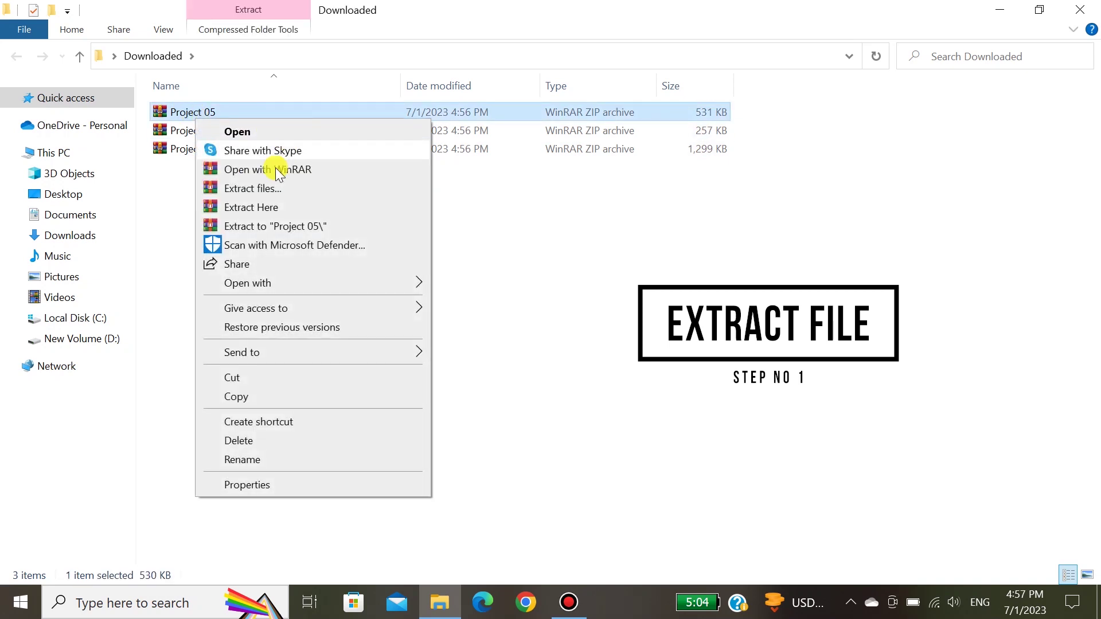
{"action": "left_click", "coordinate": [273, 225]}
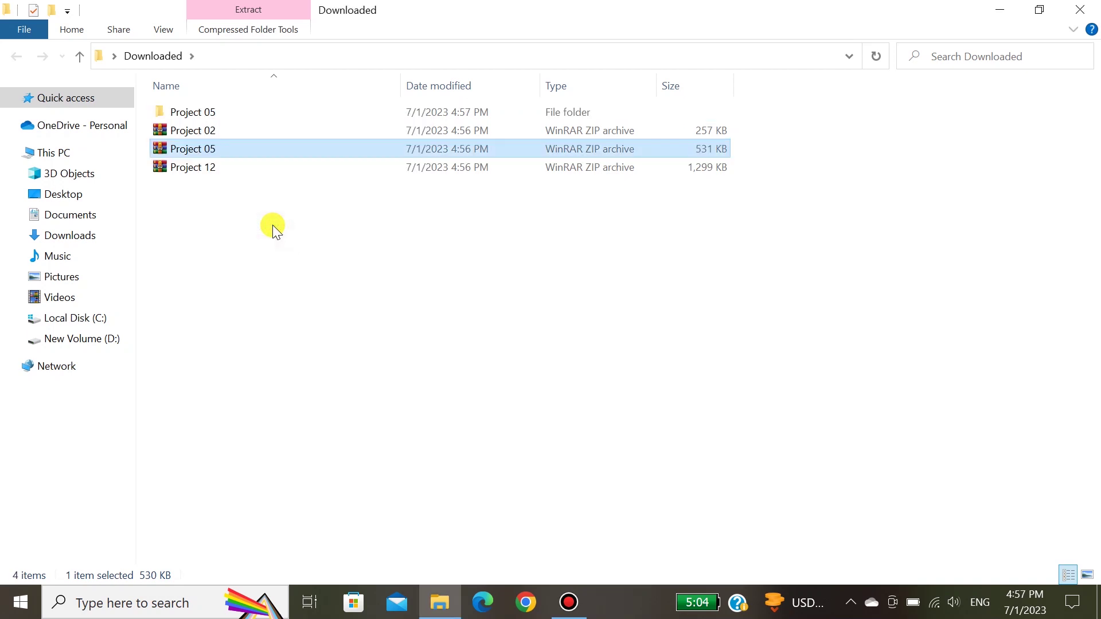
{"action": "double_click", "coordinate": [195, 111]}
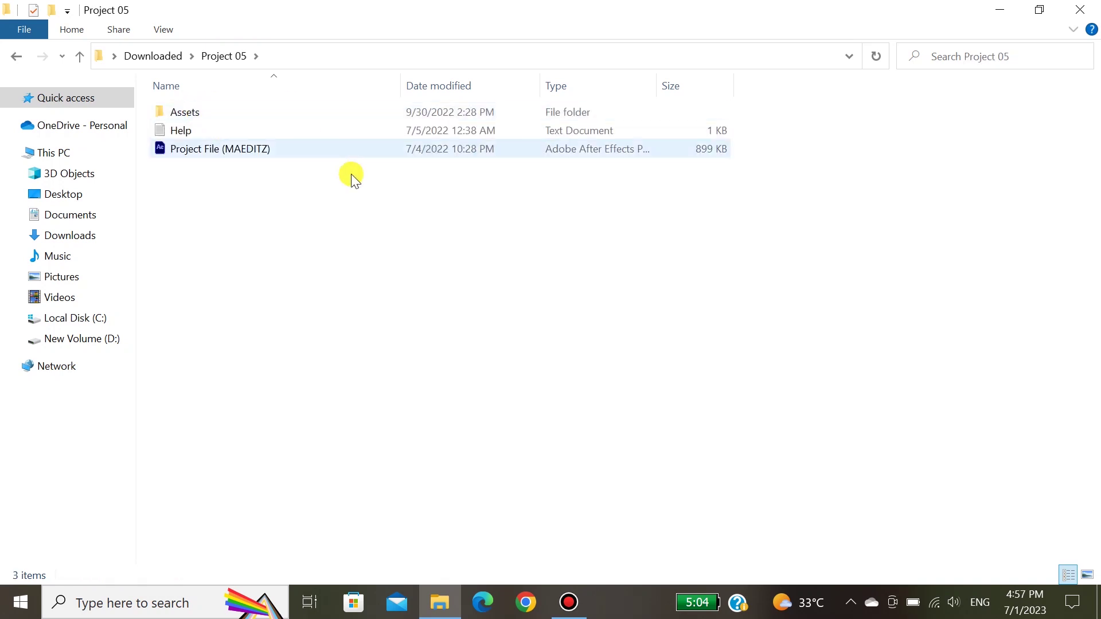
Open the Help text document, select the Fira Sans font link in it, and minimize the document
{"action": "double_click", "coordinate": [191, 133]}
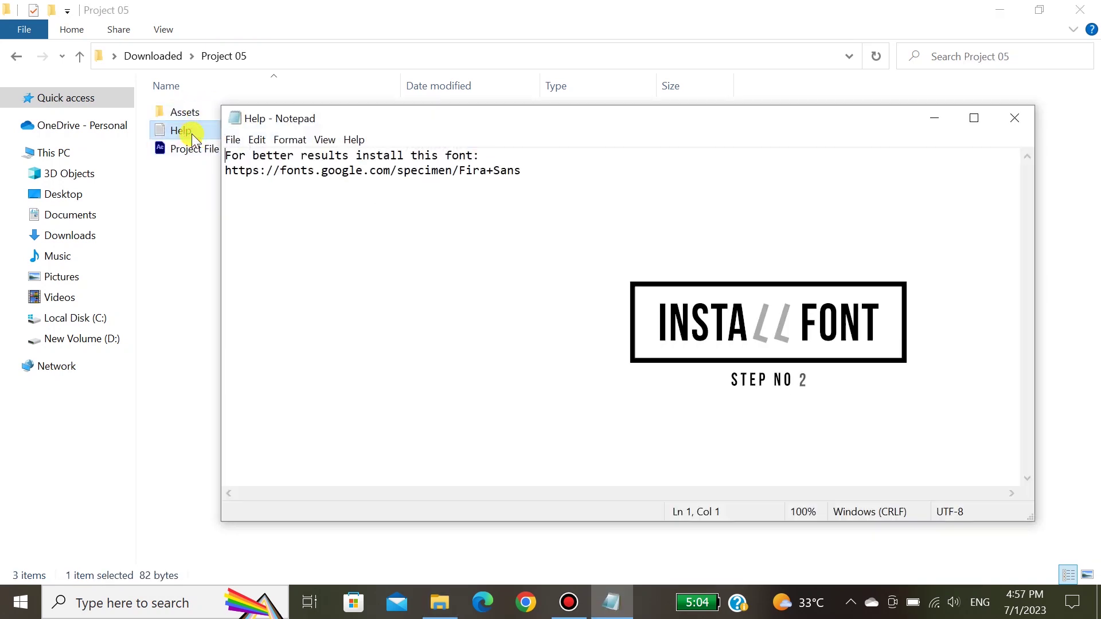
{"action": "left_click_drag", "start_coordinate": [224, 171], "coordinate": [521, 177]}
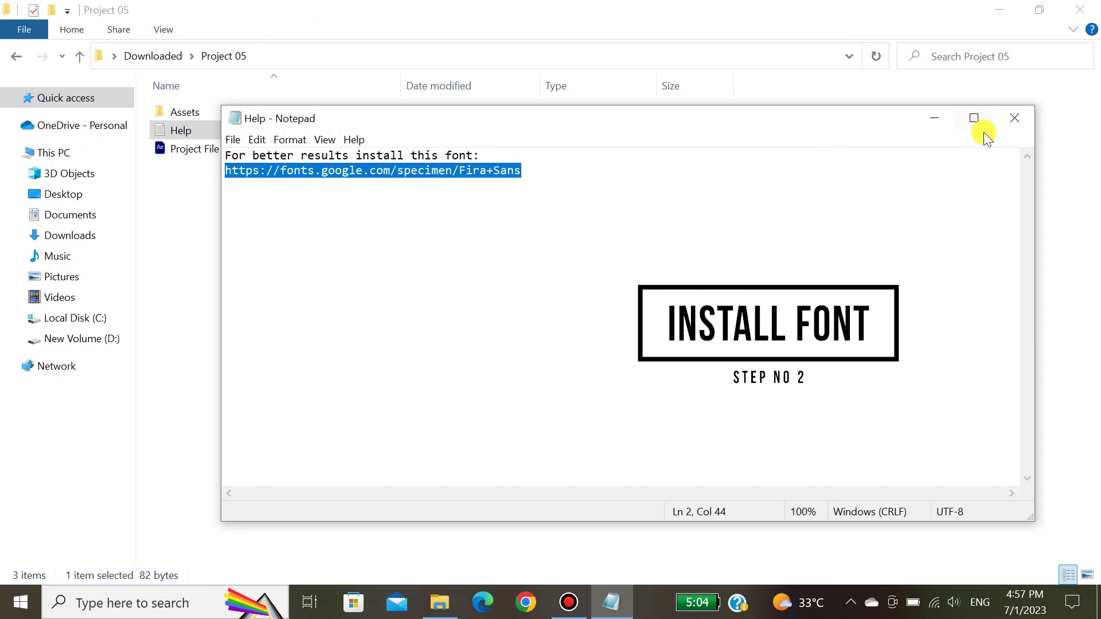
{"action": "left_click", "coordinate": [941, 119]}
Open Project File (MAEDITZ) in After Effects, accept the cache and conversion notices, and check which font is unresolvable
{"action": "left_click", "coordinate": [197, 147]}
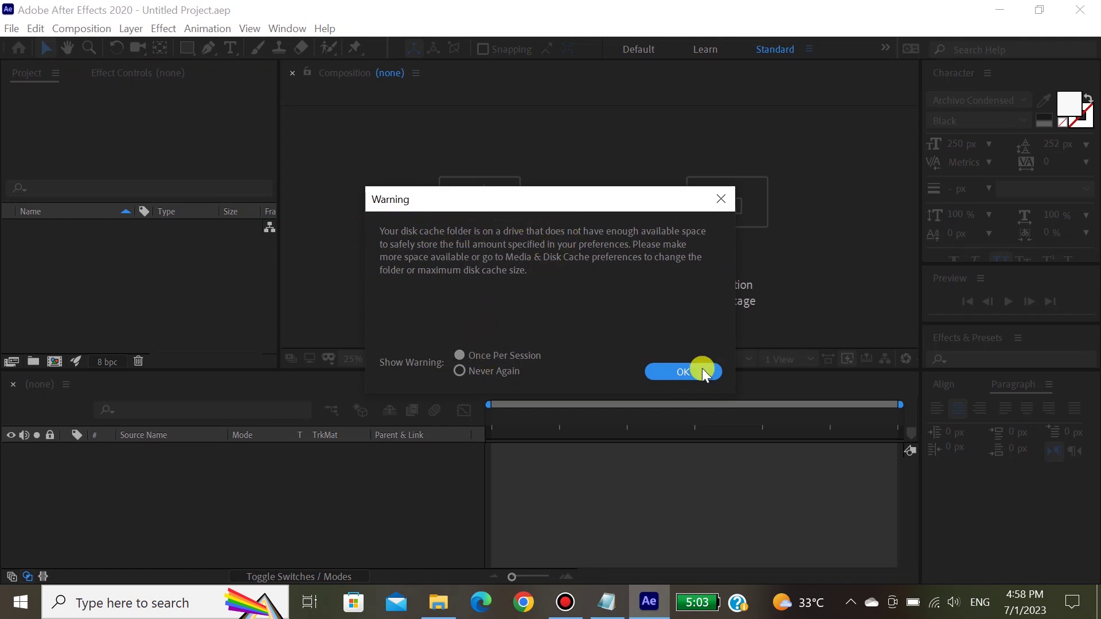
{"action": "left_click", "coordinate": [679, 370]}
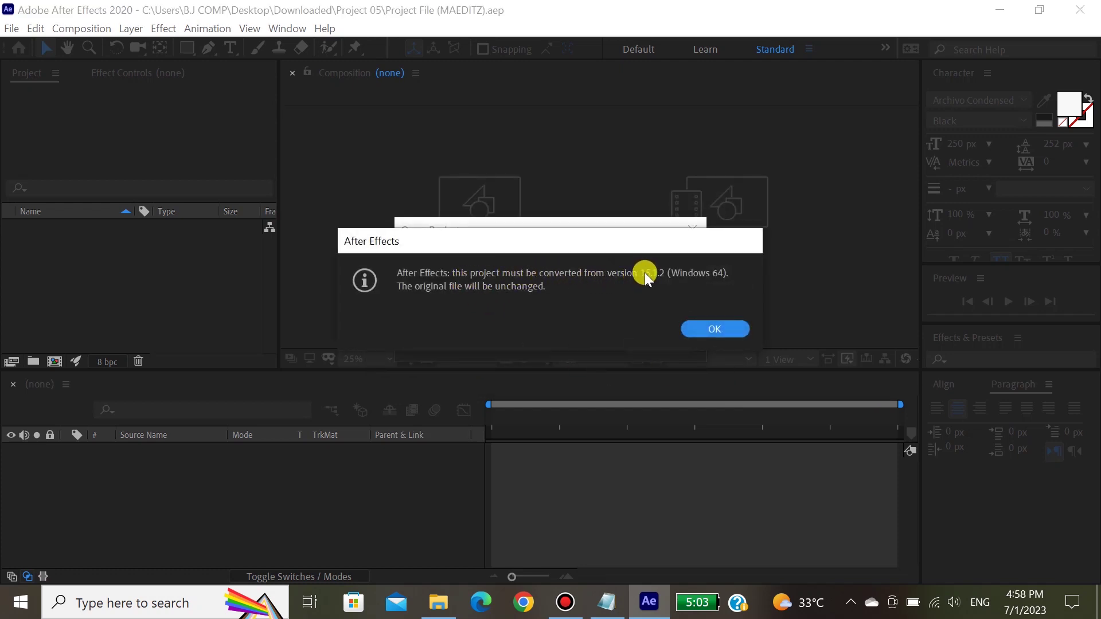
{"action": "left_click", "coordinate": [698, 330]}
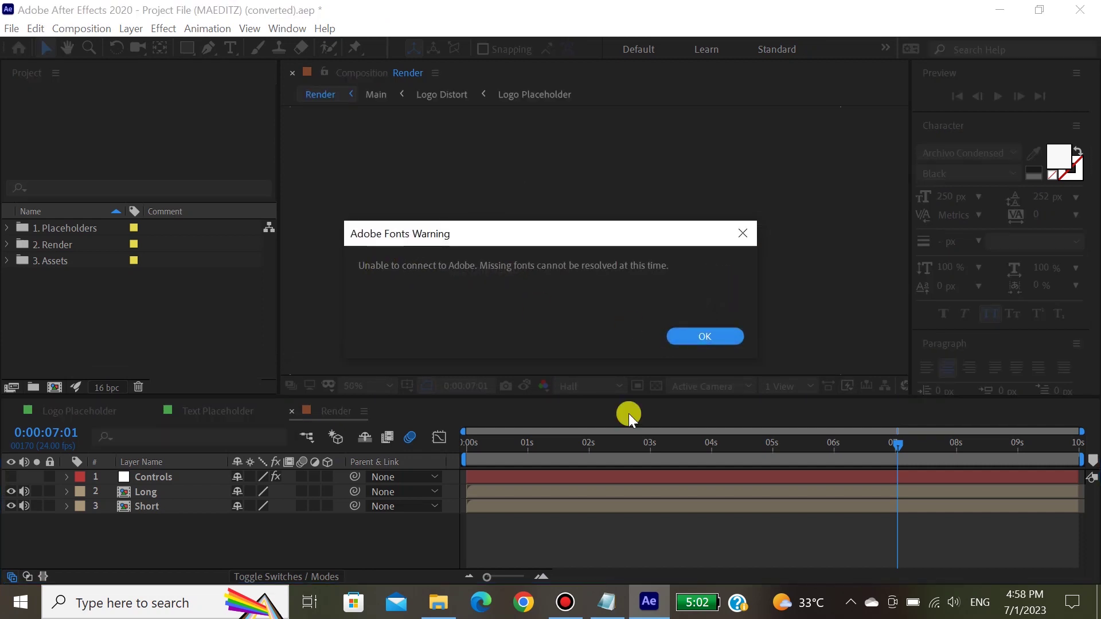
{"action": "left_click", "coordinate": [701, 337]}
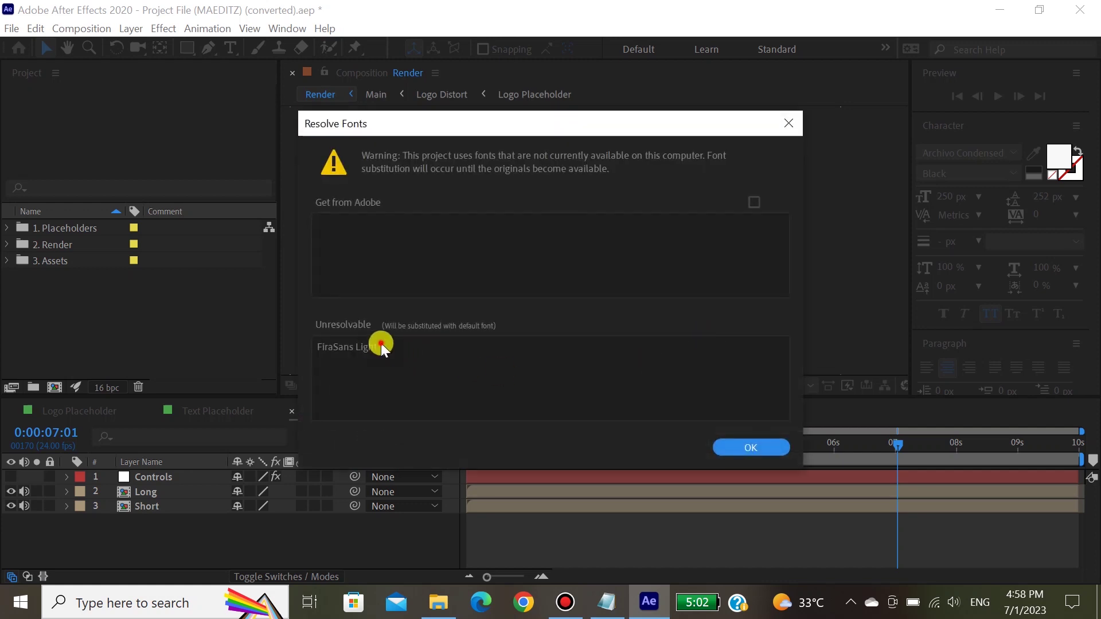
{"action": "left_click", "coordinate": [380, 343]}
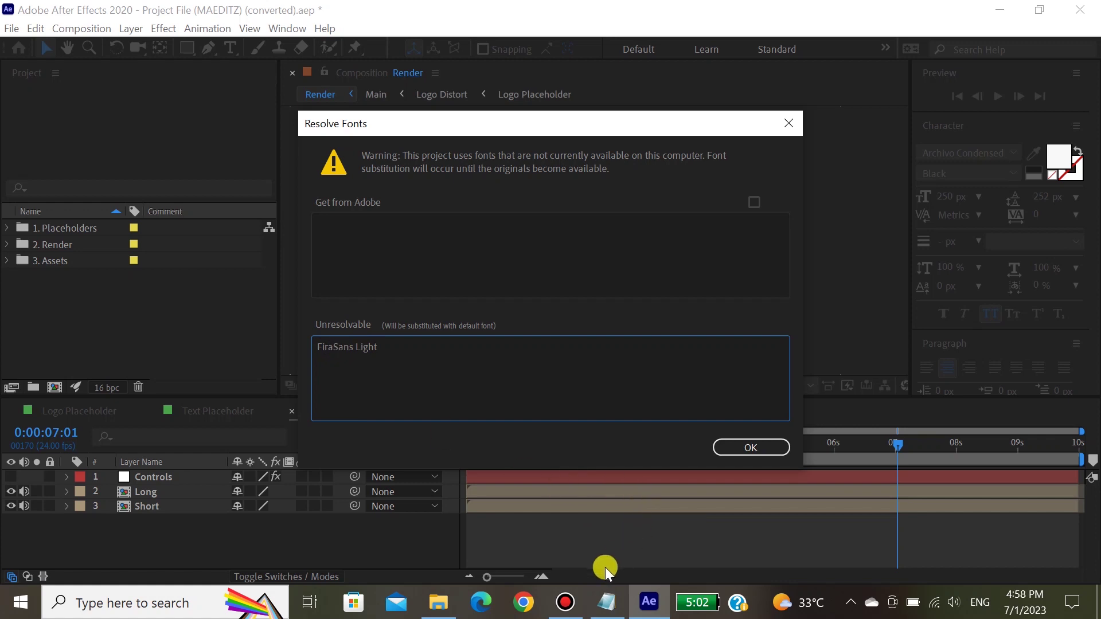
Switch to the Help document in Notepad, copy the selected font link, and minimize the document
{"action": "left_click", "coordinate": [607, 603]}
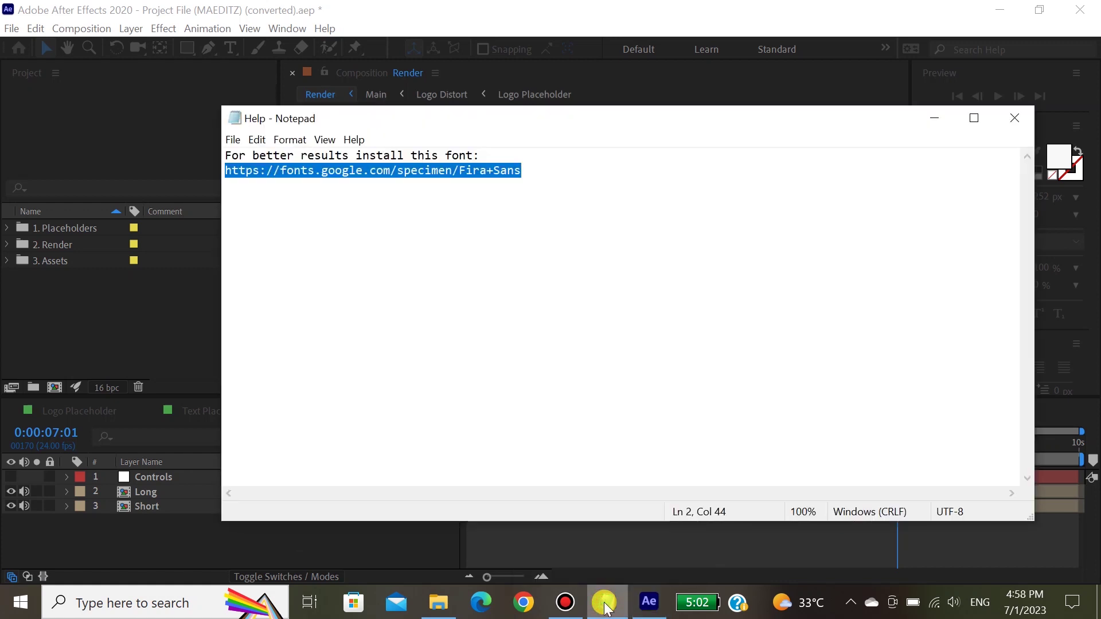
{"action": "right_click", "coordinate": [426, 175]}
{"action": "left_click", "coordinate": [462, 226]}
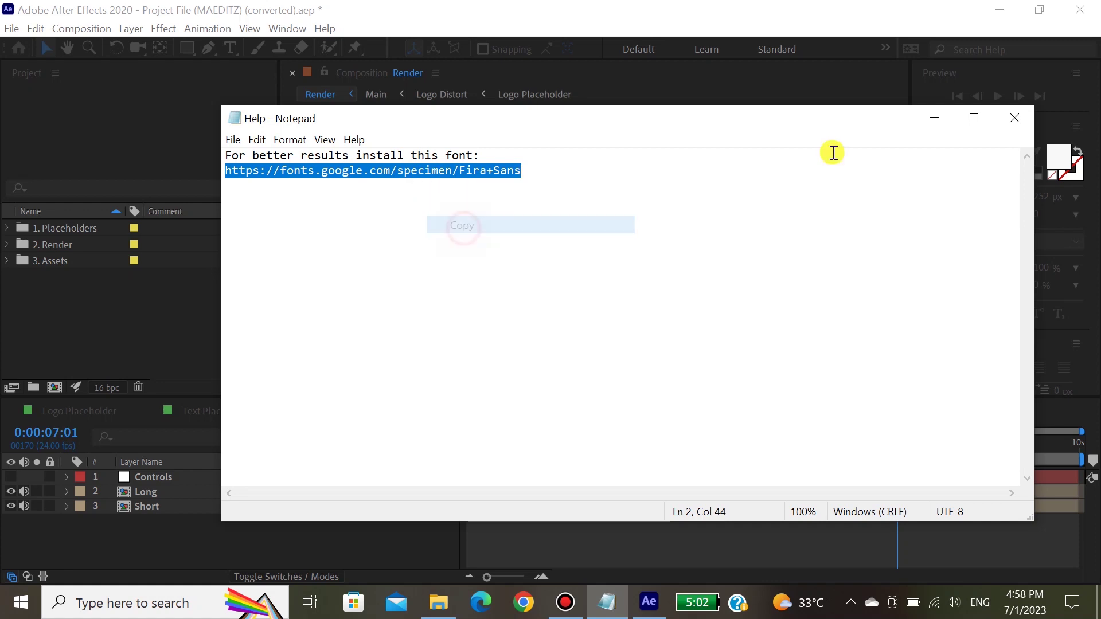
{"action": "left_click", "coordinate": [935, 118]}
{"action": "left_click", "coordinate": [283, 36]}
{"action": "key", "text": "ctrl+v"}
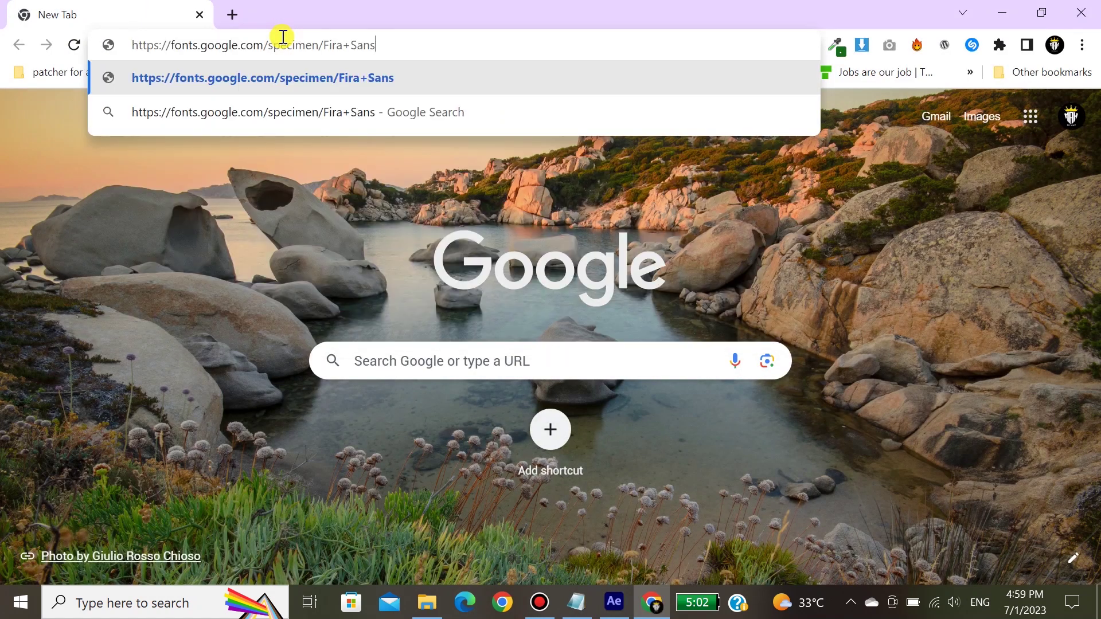
{"action": "key", "text": "Return"}
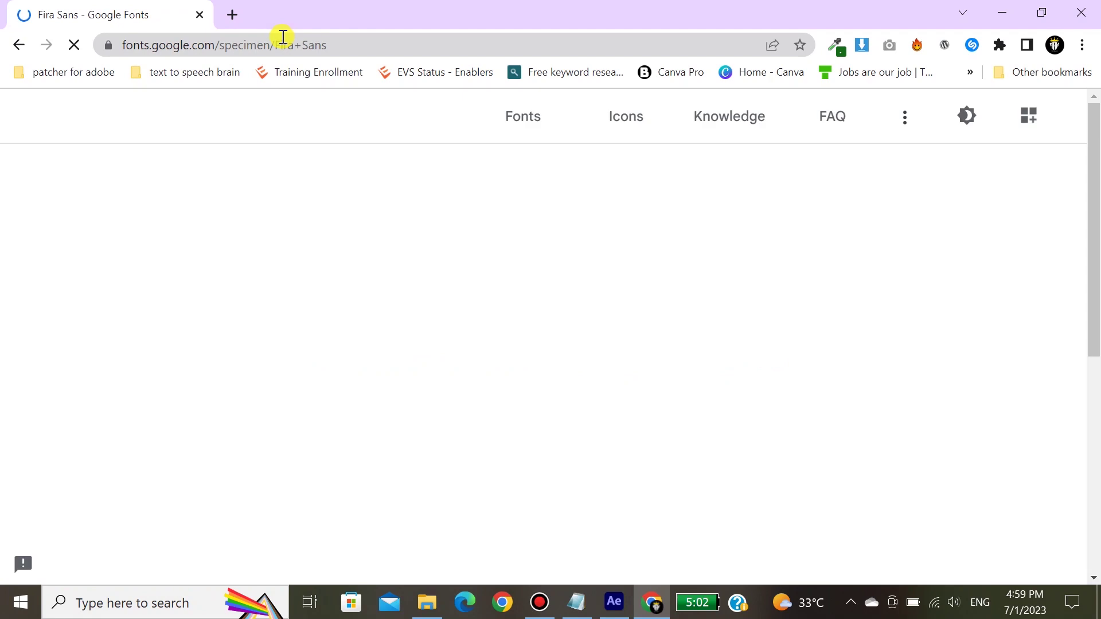
{"action": "left_click", "coordinate": [1052, 118]}
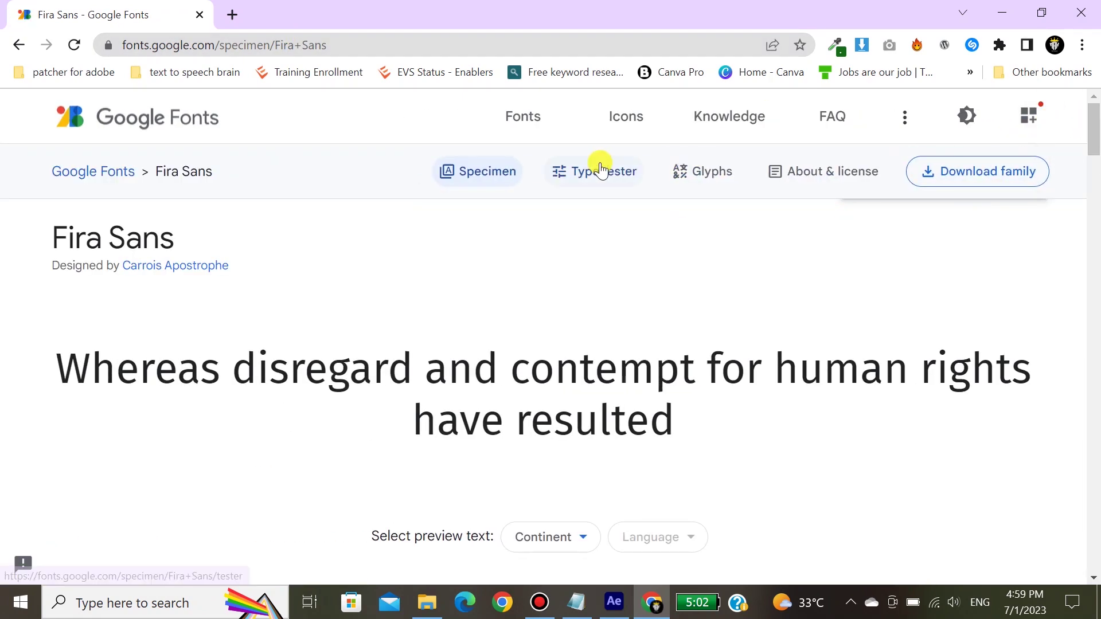
{"action": "left_click", "coordinate": [950, 166]}
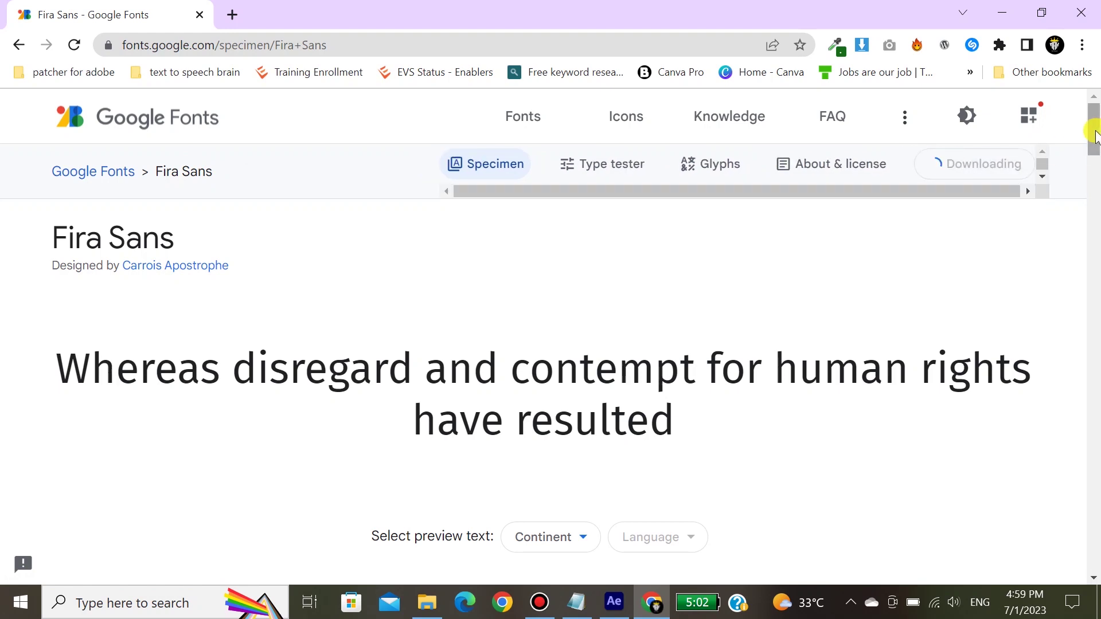
Search Google for "firasans light font download" in a new tab and open the Fonts2u result for Fira Sans Light
{"action": "key", "text": "ctrl+t"}
{"action": "type", "text": "firasa"}
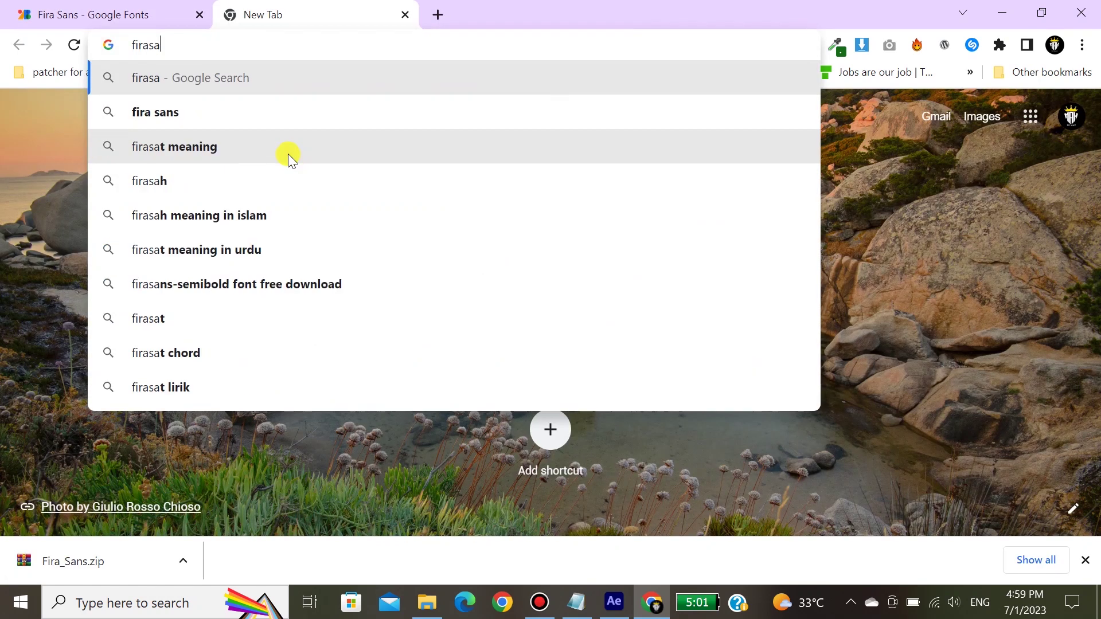
{"action": "type", "text": "ns light "}
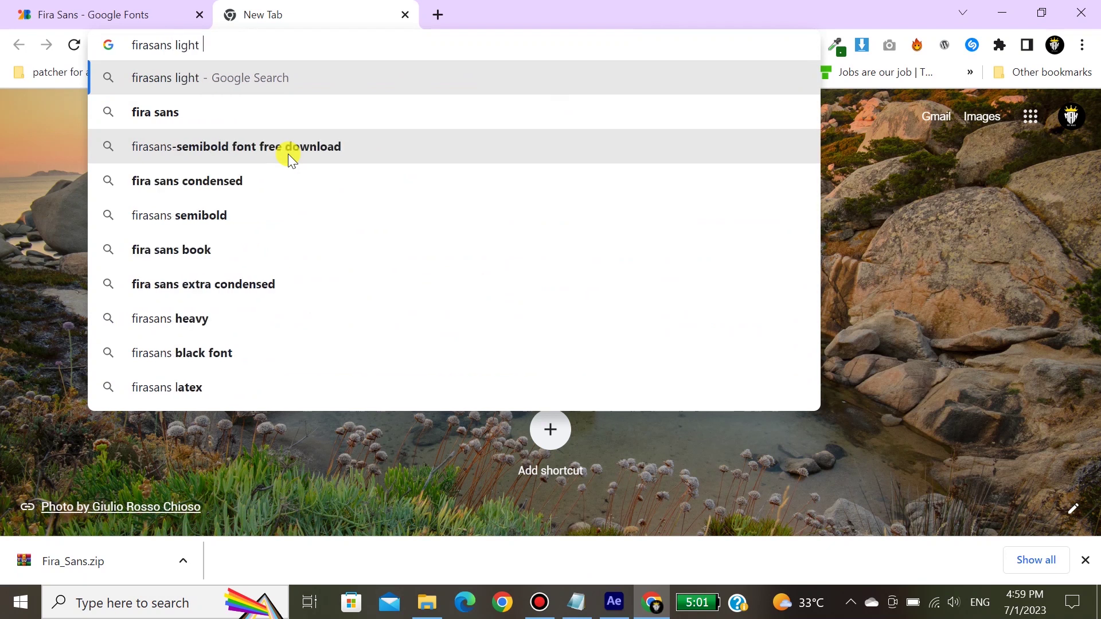
{"action": "type", "text": "font download"}
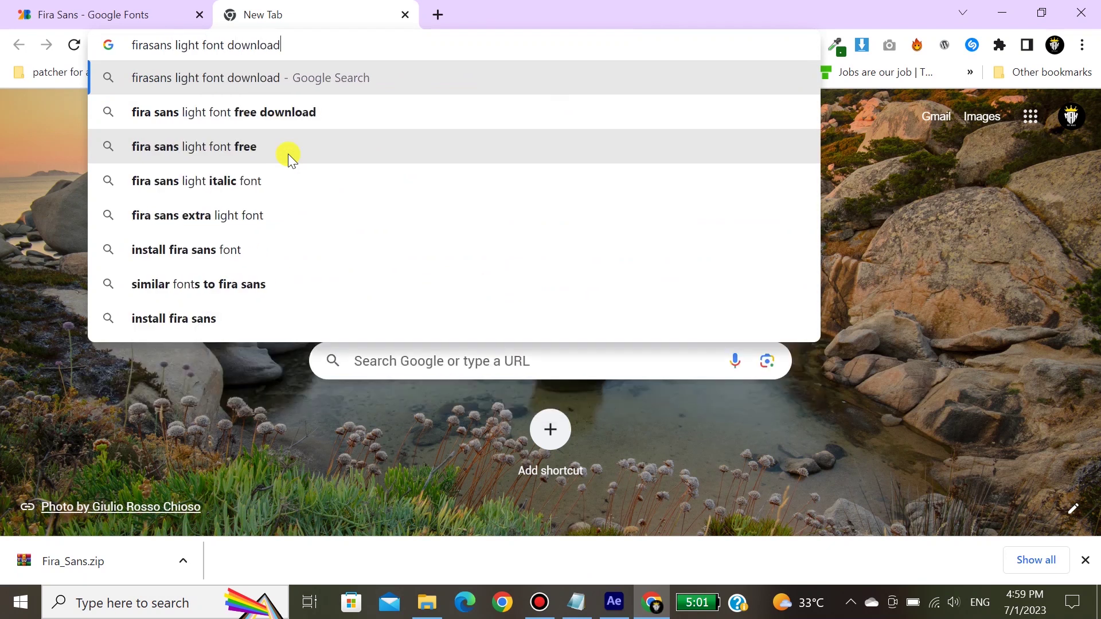
{"action": "key", "text": "Return"}
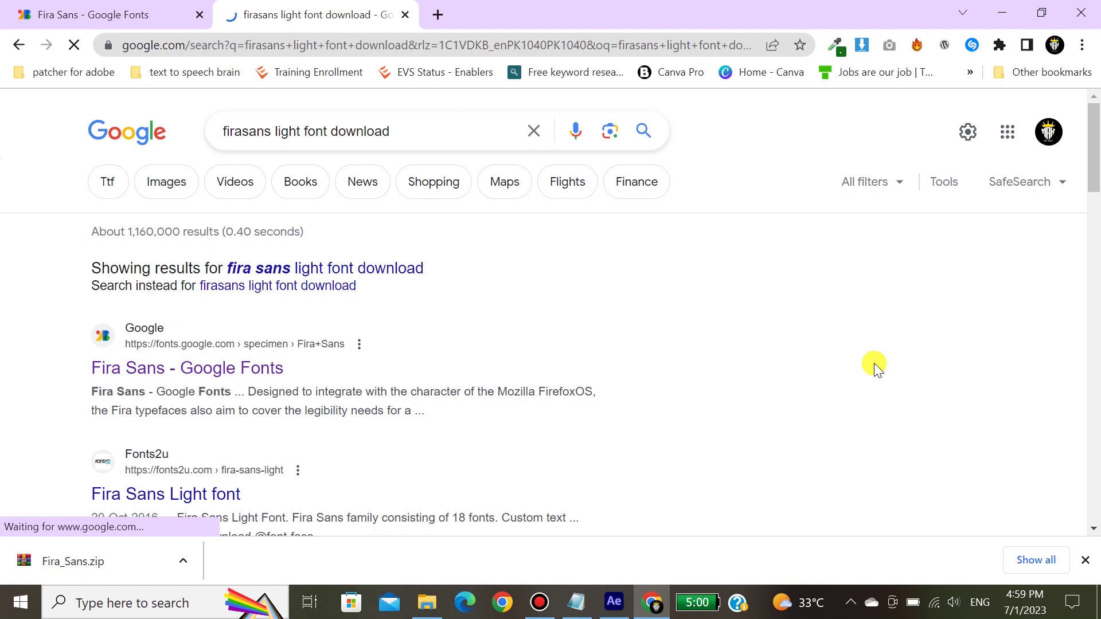
{"action": "scroll", "coordinate": [1094, 167], "scroll_direction": "down", "scroll_amount": 3}
{"action": "left_click_drag", "start_coordinate": [1094, 198], "coordinate": [1091, 140]}
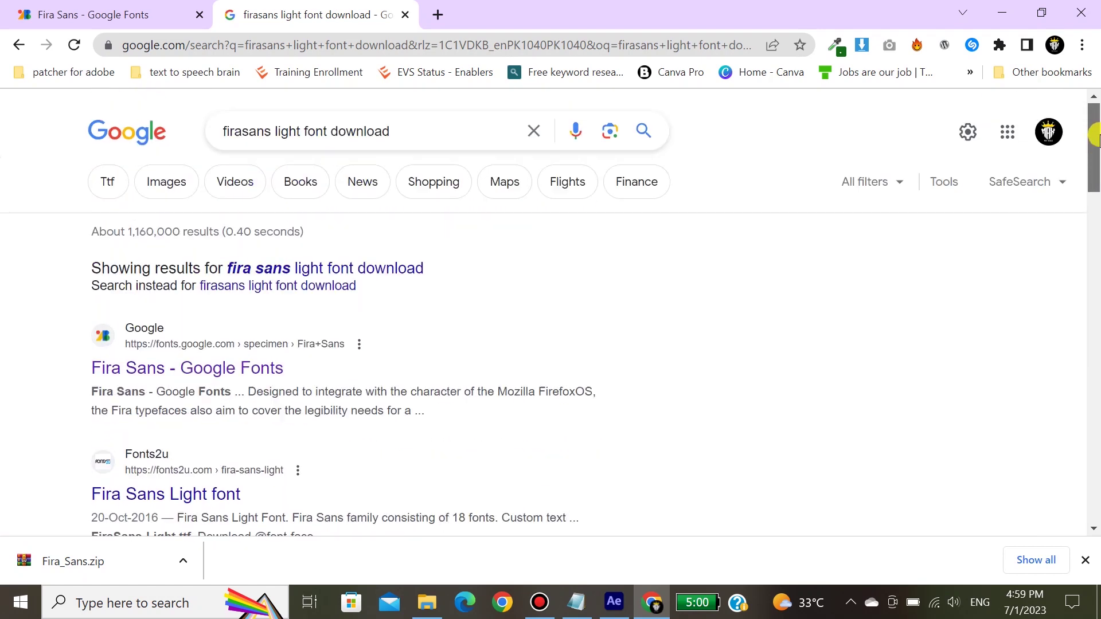
{"action": "left_click", "coordinate": [184, 492]}
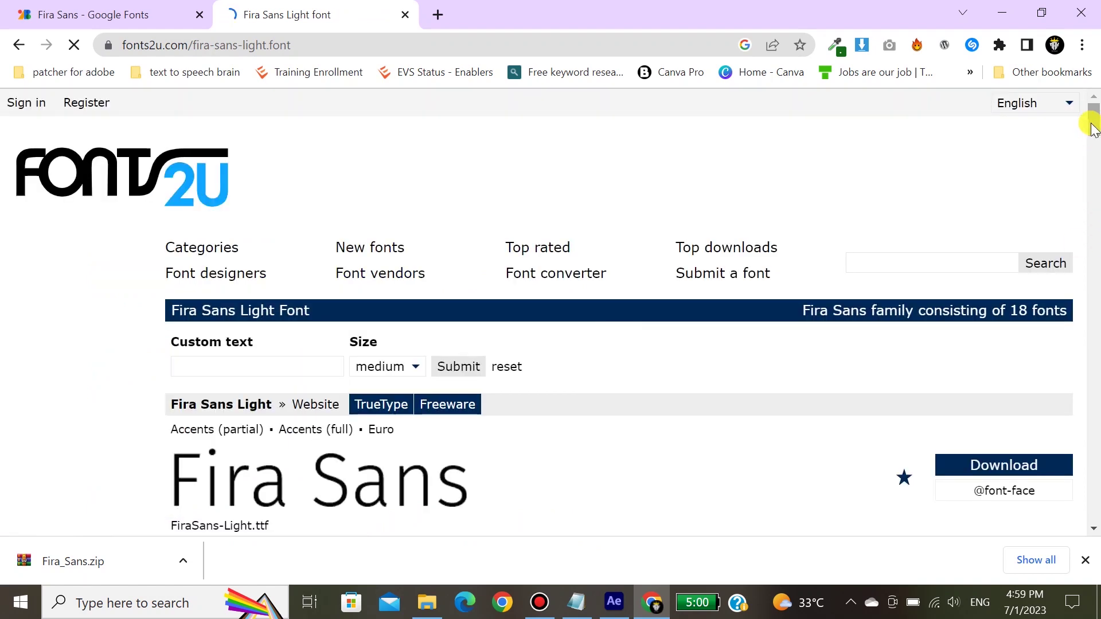
Download the Fira Sans Light font and save it as fira_sans (1) in Documents
{"action": "scroll", "coordinate": [414, 323], "scroll_direction": "down", "scroll_amount": 3}
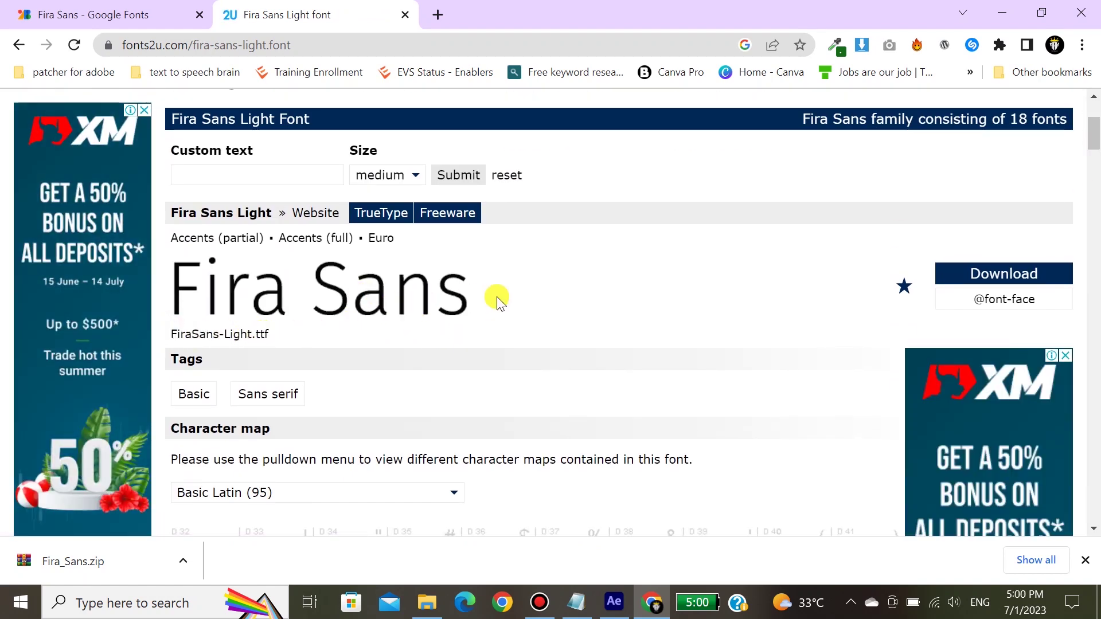
{"action": "left_click", "coordinate": [1012, 274]}
{"action": "left_click", "coordinate": [590, 378]}
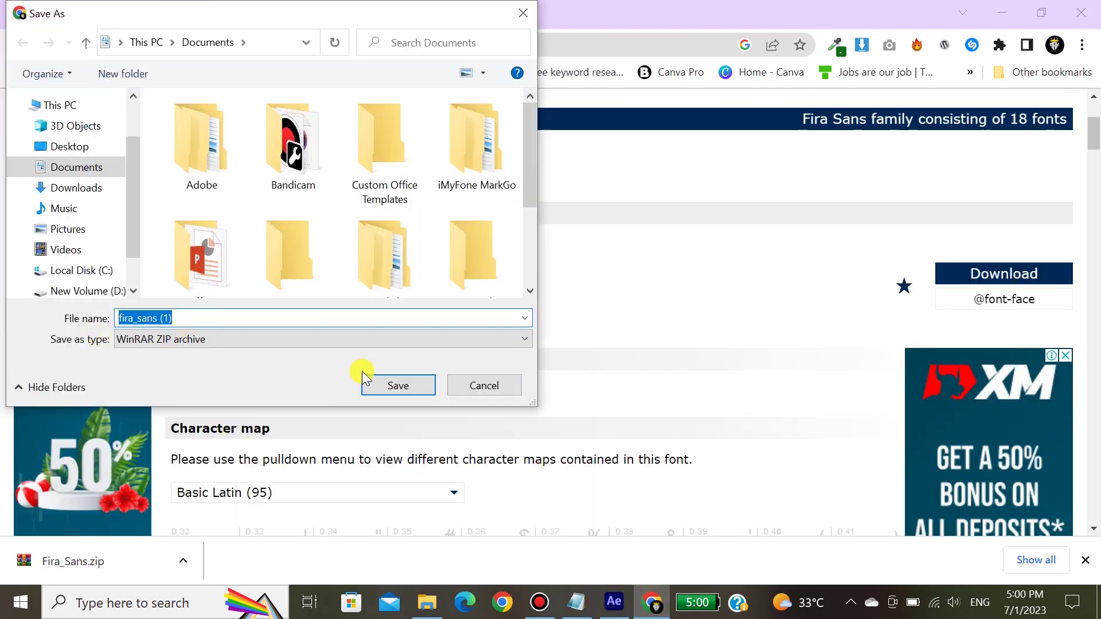
{"action": "left_click", "coordinate": [377, 383]}
Open the downloaded fira_sans (1).zip archive and open FiraSans-Light.ttf from its Fira_Sans folder
{"action": "left_click", "coordinate": [384, 564]}
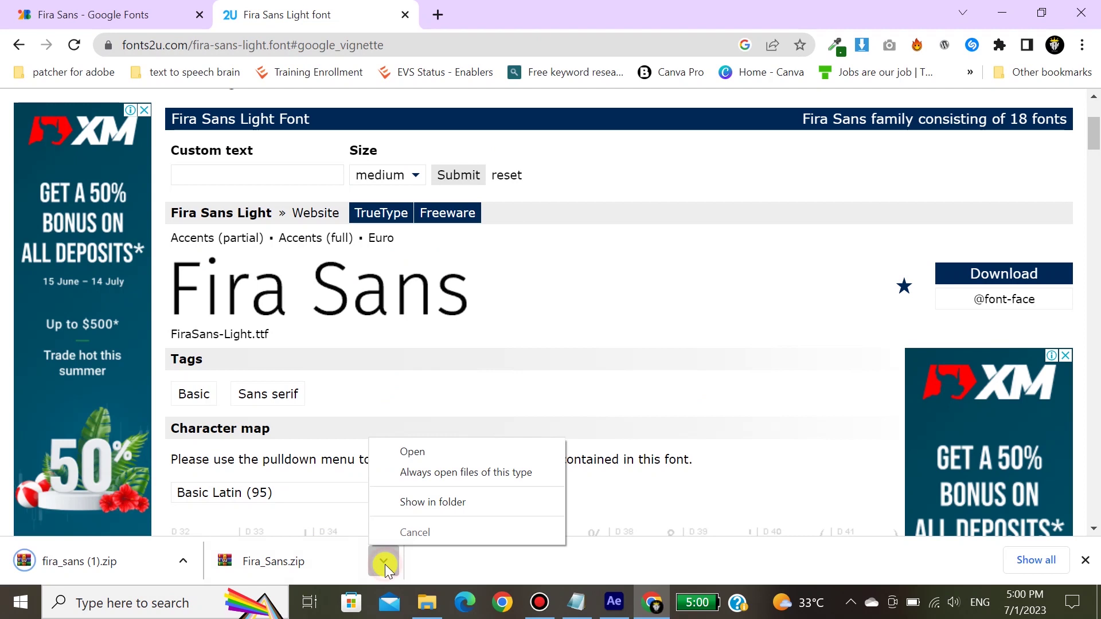
{"action": "left_click", "coordinate": [184, 562]}
{"action": "left_click", "coordinate": [224, 452]}
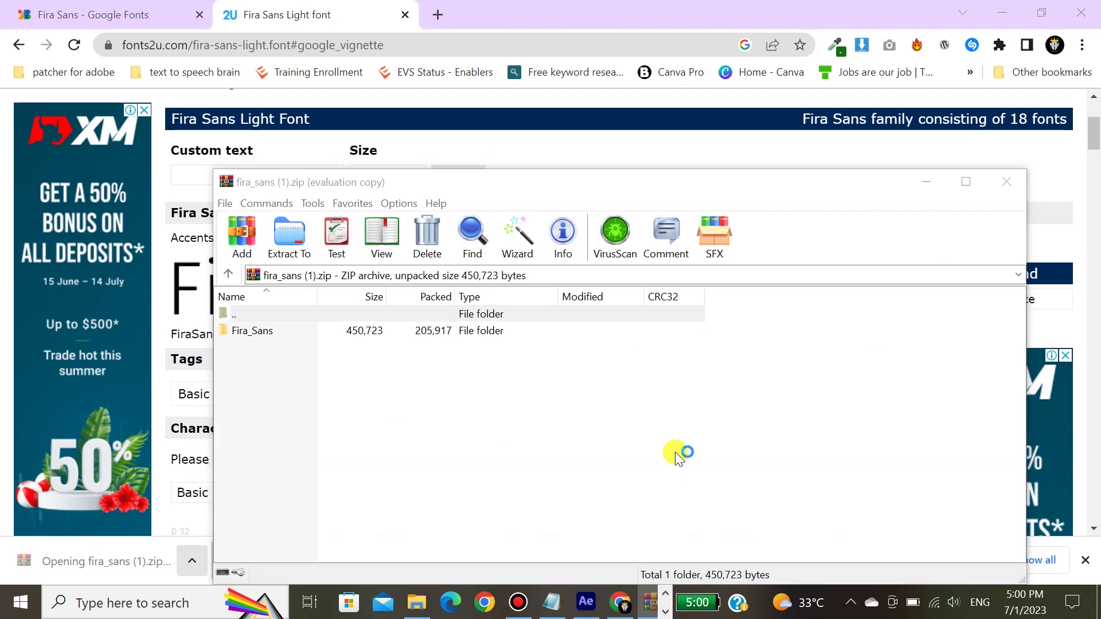
{"action": "double_click", "coordinate": [252, 328]}
{"action": "double_click", "coordinate": [252, 331]}
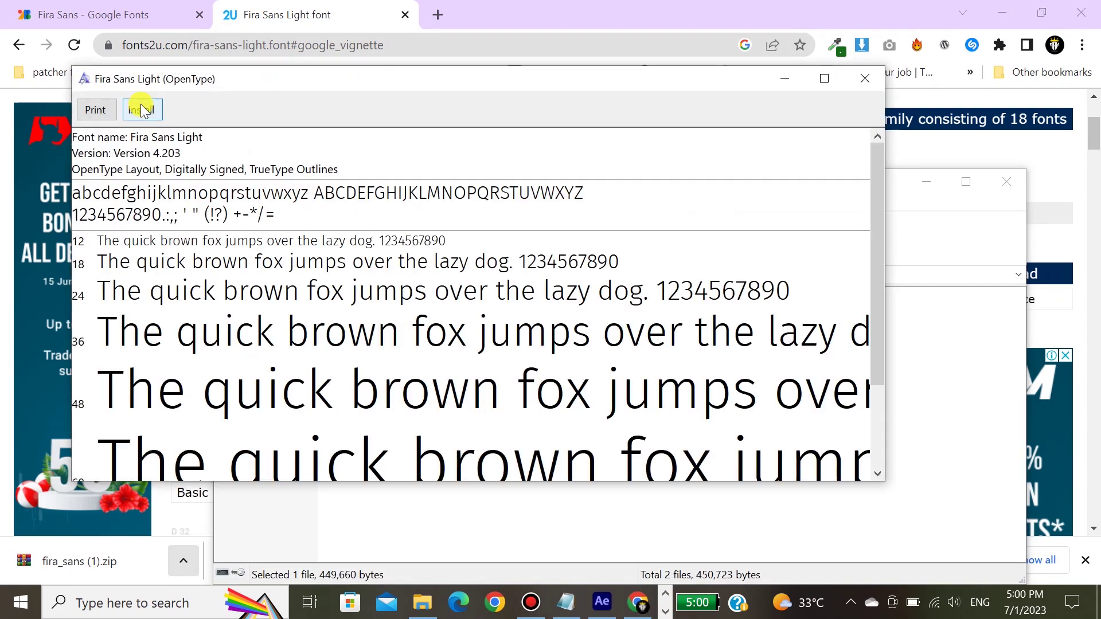
Install the Fira Sans Light font, and close the font preview and the archive window
{"action": "left_click", "coordinate": [140, 111]}
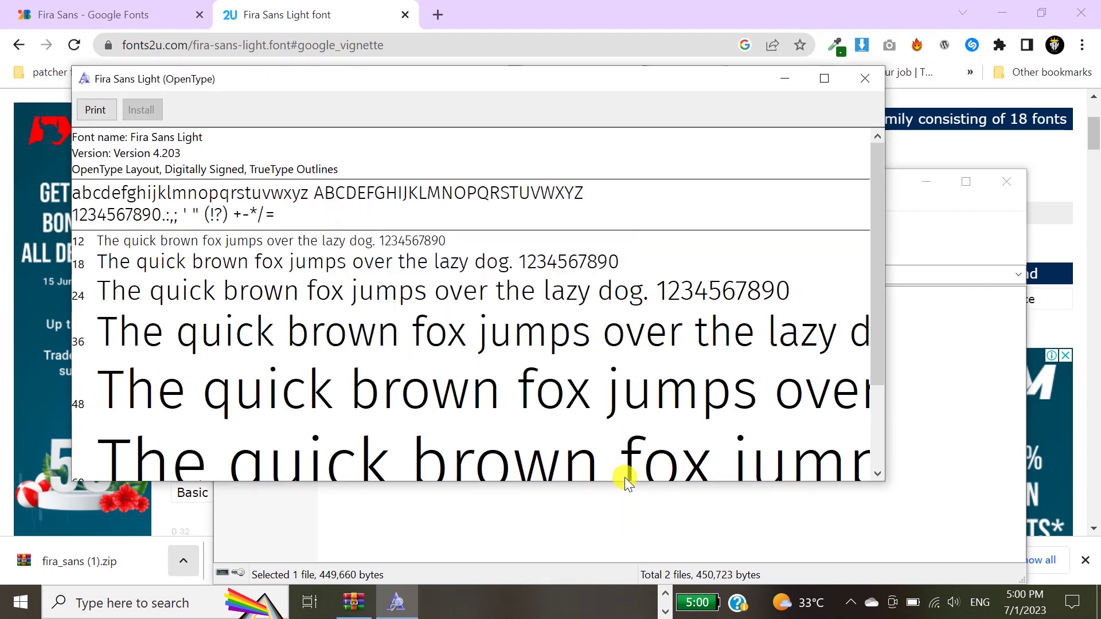
{"action": "left_click", "coordinate": [875, 80]}
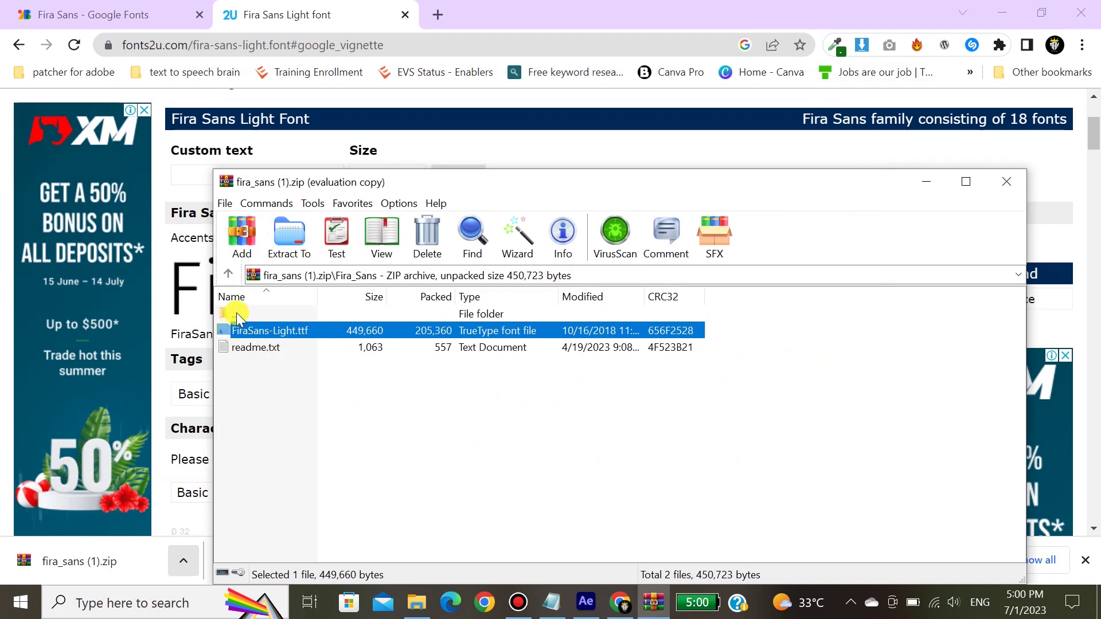
{"action": "left_click", "coordinate": [1007, 181]}
Switch back to After Effects, accept the missing-font notice, and close the program without saving the converted project
{"action": "left_click", "coordinate": [602, 608]}
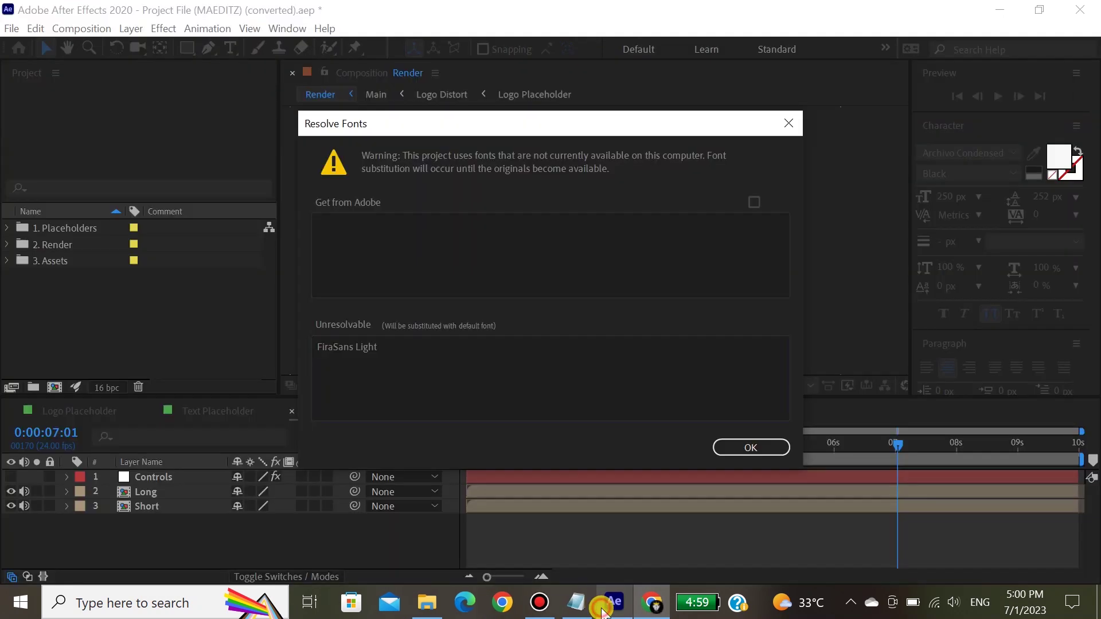
{"action": "left_click", "coordinate": [740, 448]}
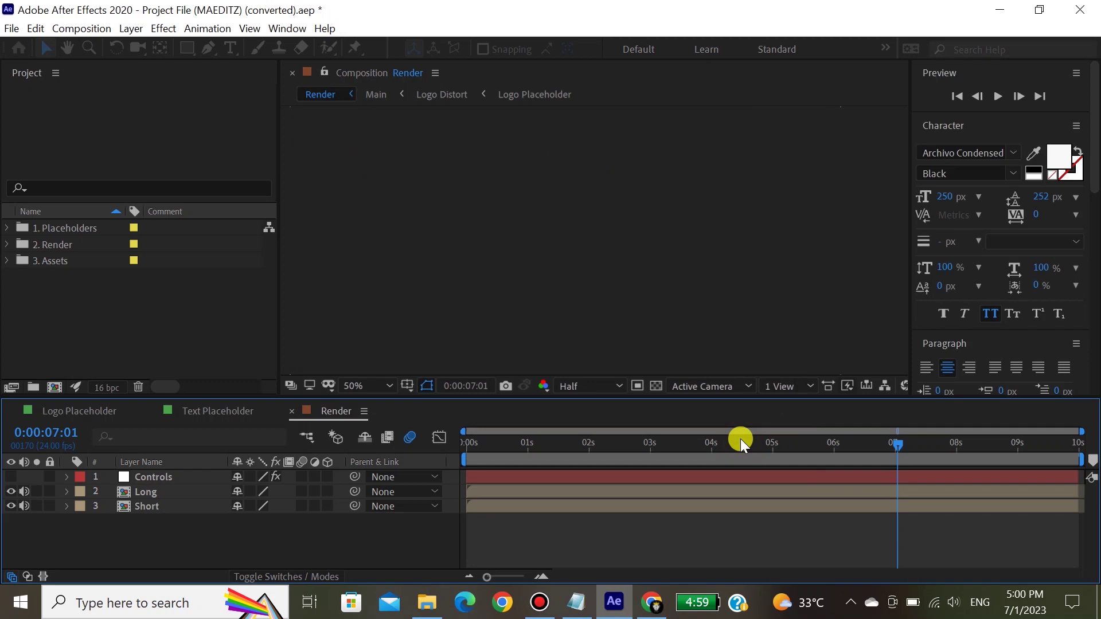
{"action": "left_click", "coordinate": [1094, 7]}
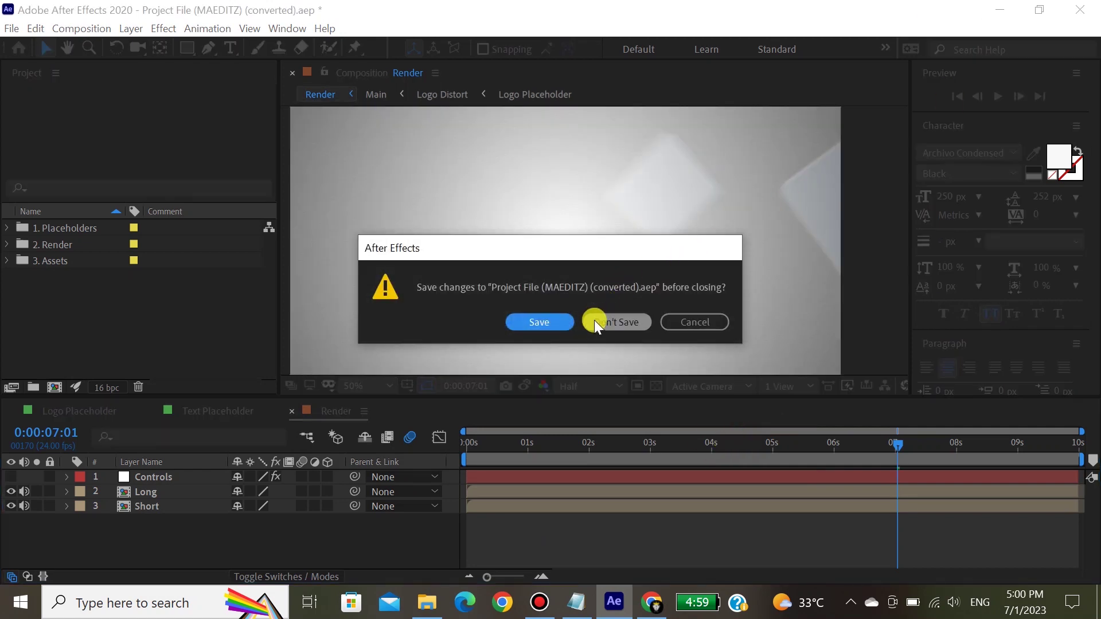
{"action": "left_click", "coordinate": [594, 321]}
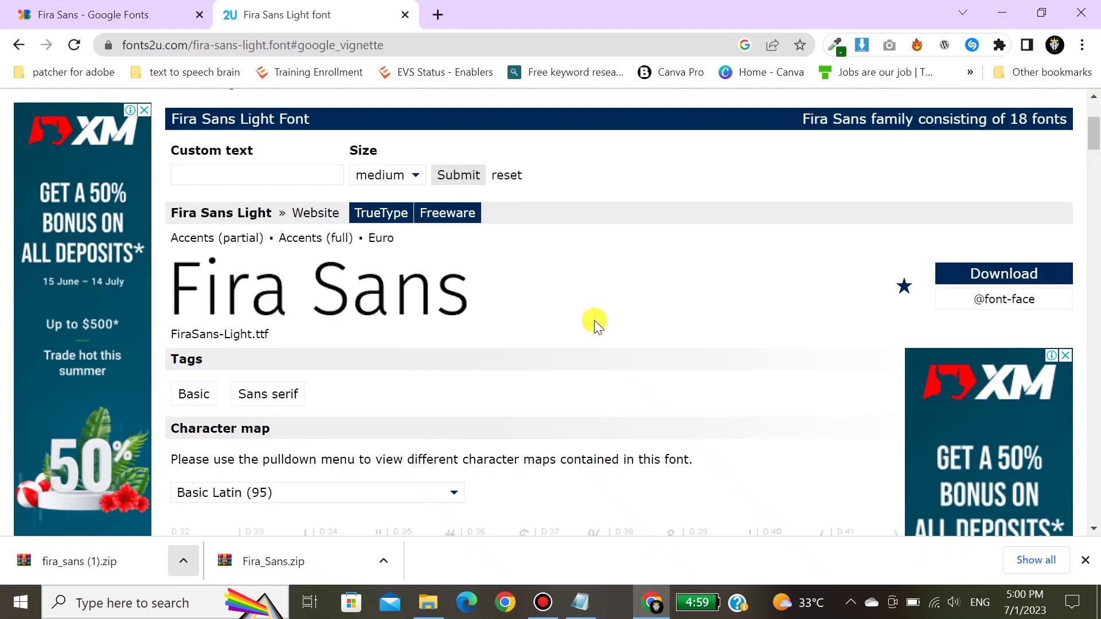
Reopen Project File (MAEDITZ) from the Project 05 folder and dismiss the disk cache warning and the project conversion notice
{"action": "left_click", "coordinate": [439, 602]}
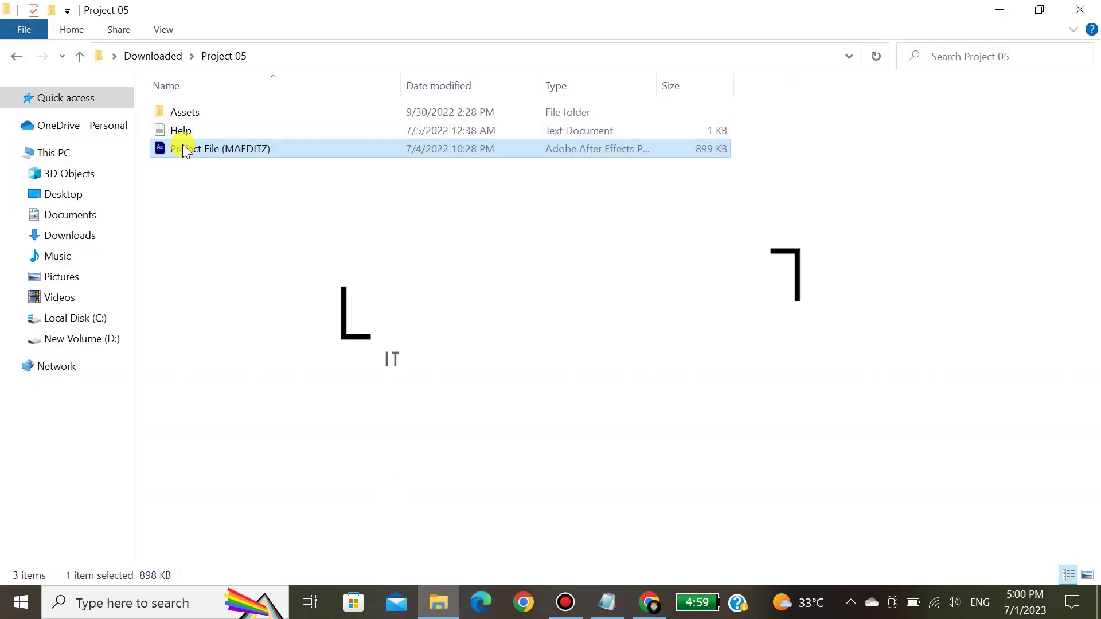
{"action": "double_click", "coordinate": [181, 149]}
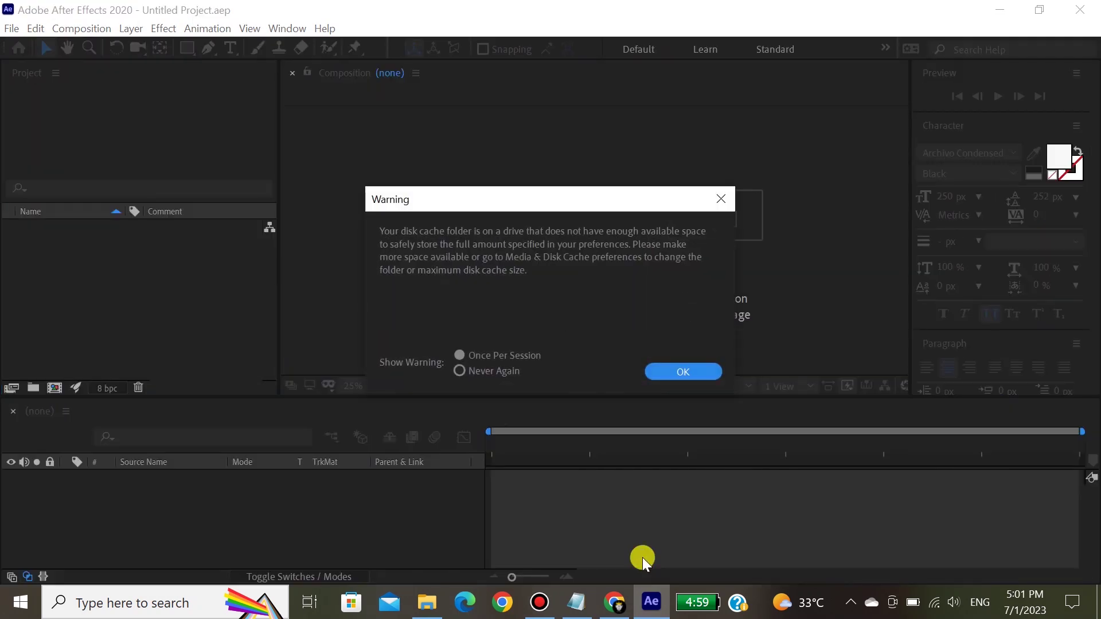
{"action": "left_click", "coordinate": [677, 371]}
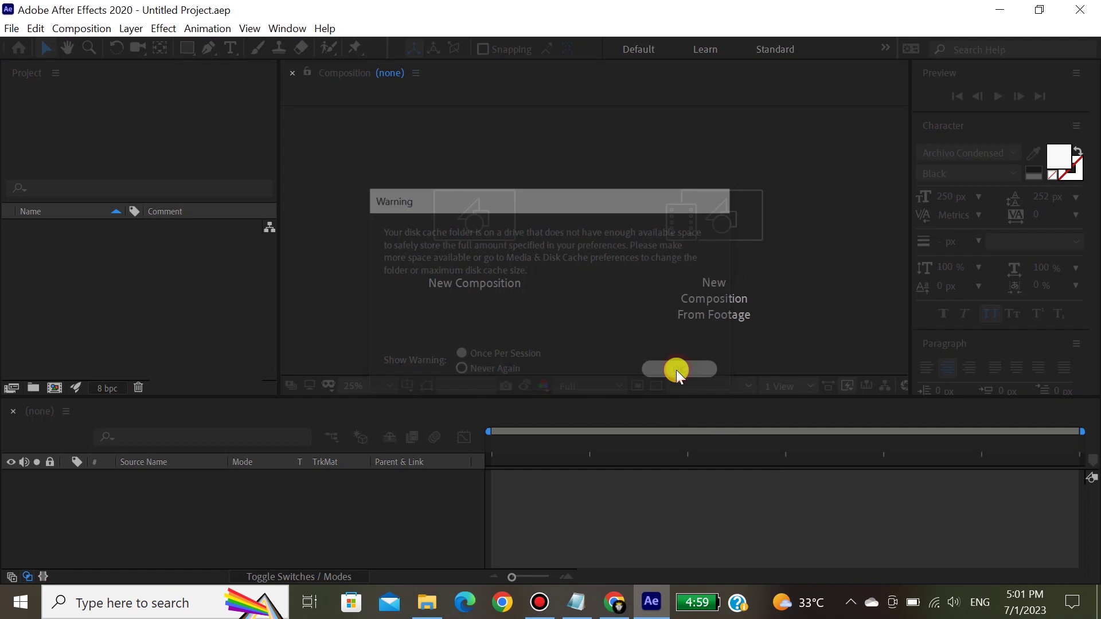
{"action": "left_click", "coordinate": [692, 329]}
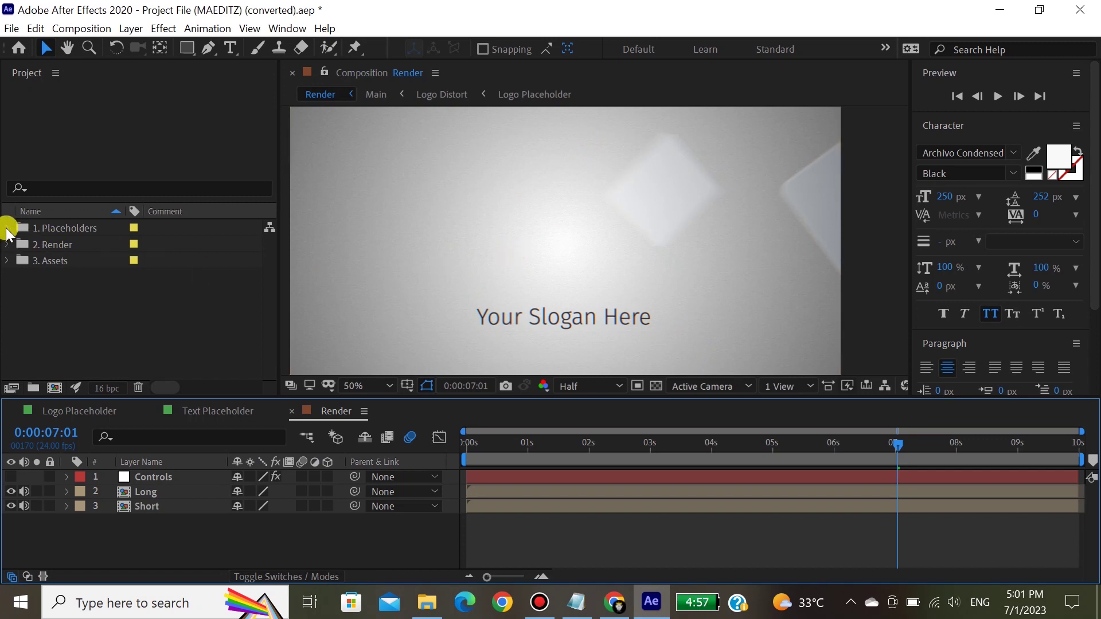
Try several magnifications for the Render composition view and settle on 33.3%
{"action": "left_click", "coordinate": [364, 387]}
{"action": "left_click", "coordinate": [377, 194]}
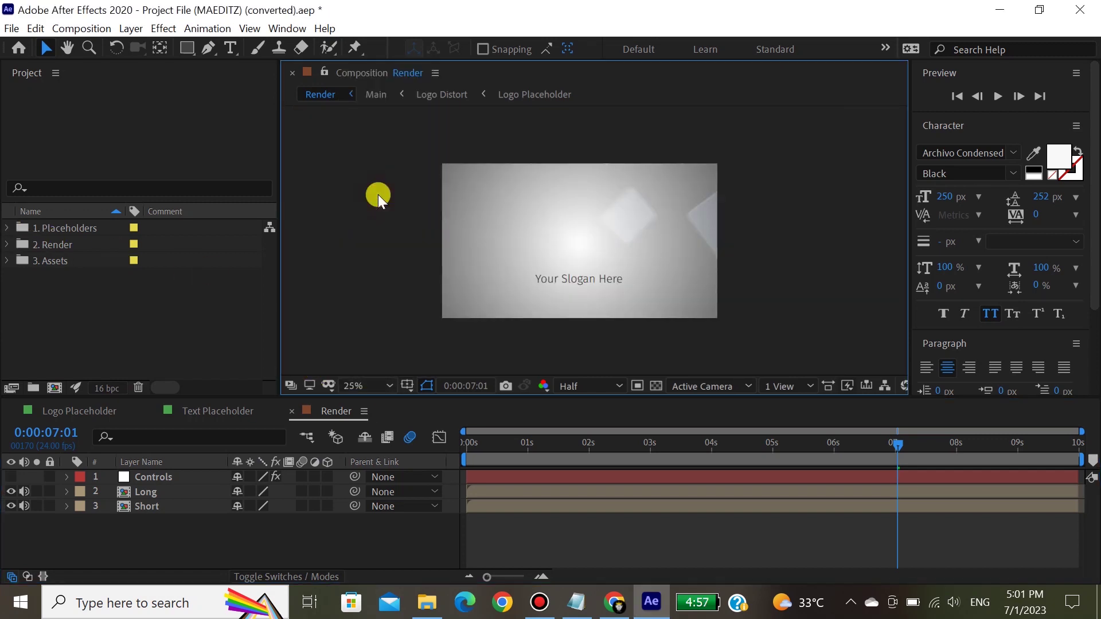
{"action": "left_click", "coordinate": [344, 385]}
{"action": "left_click", "coordinate": [375, 212]}
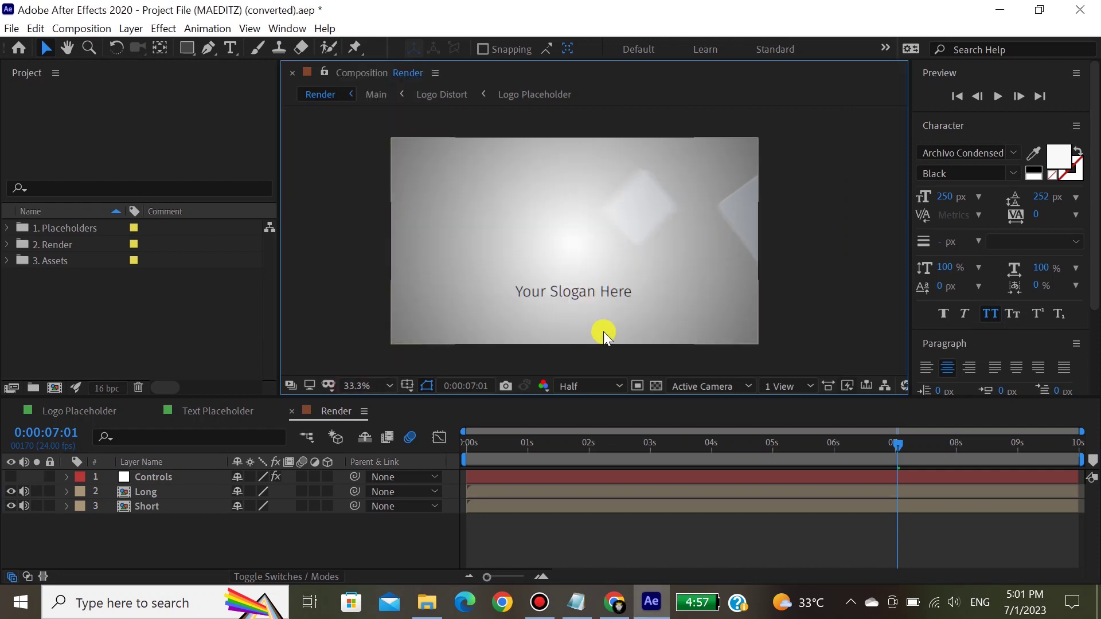
{"action": "left_click", "coordinate": [381, 386]}
{"action": "left_click", "coordinate": [373, 237]}
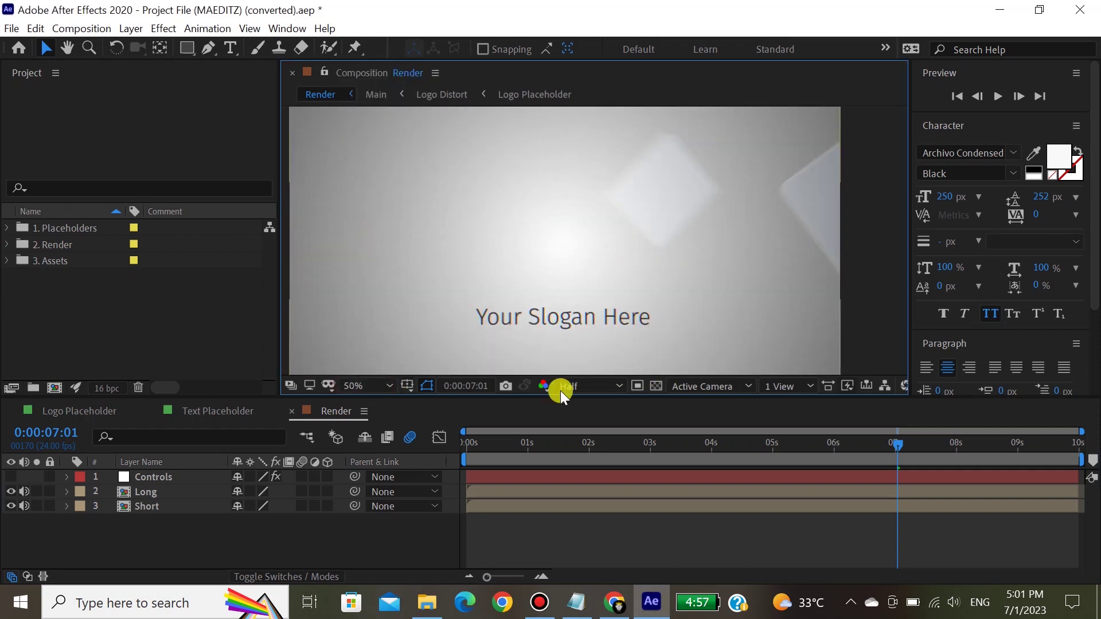
{"action": "left_click", "coordinate": [356, 386]}
{"action": "left_click", "coordinate": [373, 210]}
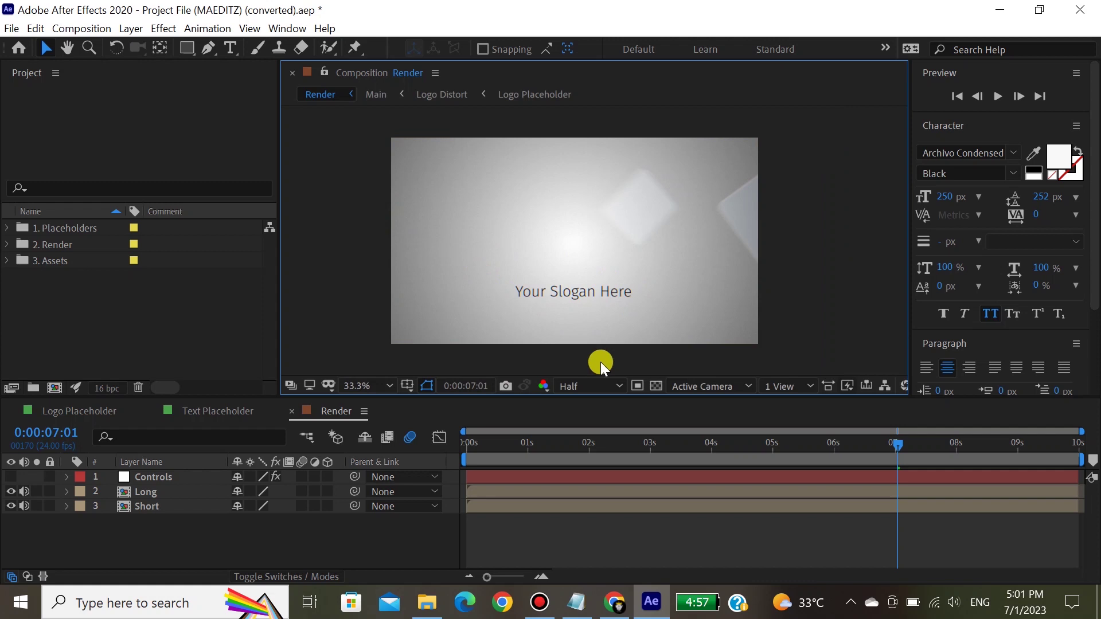
Set the Render composition's preview resolution to Third and scrub the timeline to 0:00:08:08
{"action": "left_click", "coordinate": [575, 386]}
{"action": "left_click", "coordinate": [589, 466]}
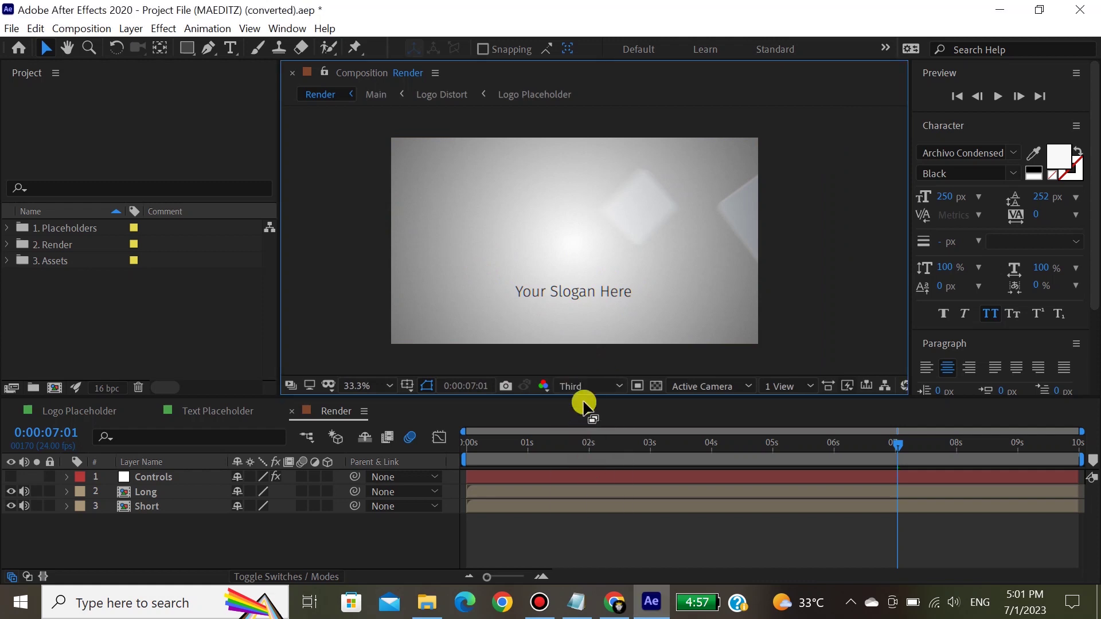
{"action": "left_click", "coordinate": [584, 388]}
{"action": "left_click", "coordinate": [587, 431]}
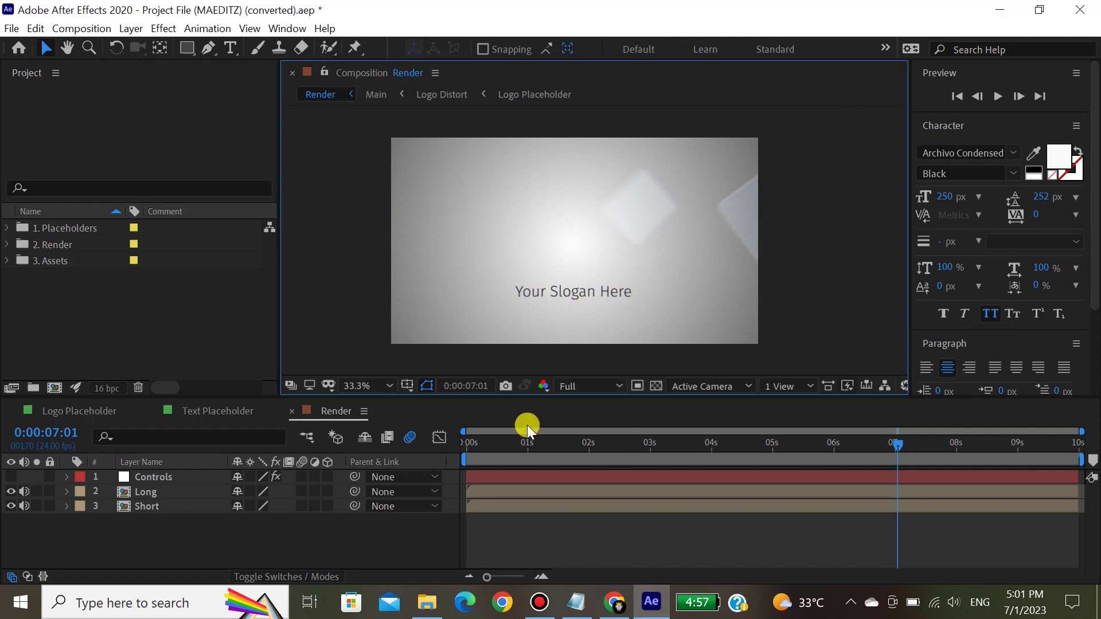
{"action": "left_click", "coordinate": [585, 389]}
{"action": "left_click", "coordinate": [578, 472]}
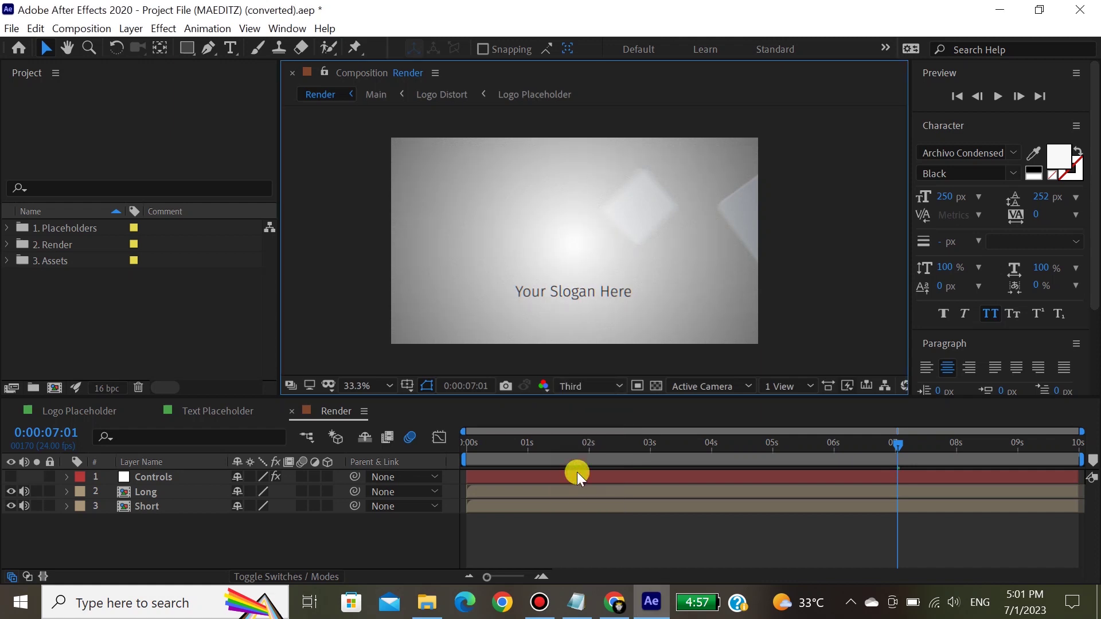
{"action": "left_click_drag", "start_coordinate": [555, 442], "coordinate": [979, 450]}
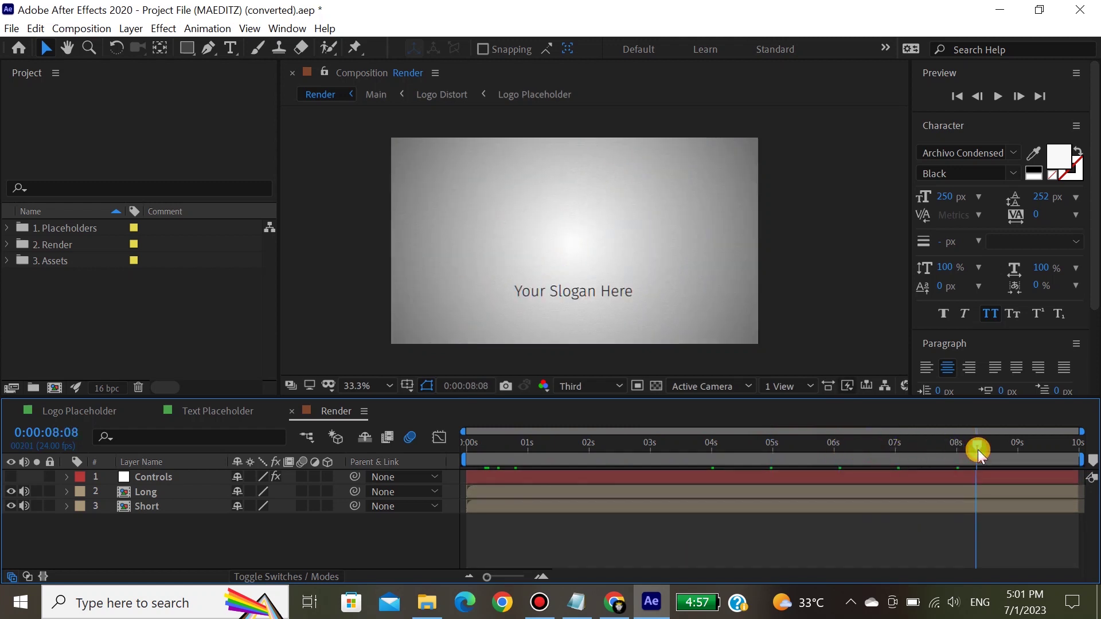
Expand the 1. Placeholders folder and open the Logo Placeholder composition
{"action": "left_click", "coordinate": [8, 227]}
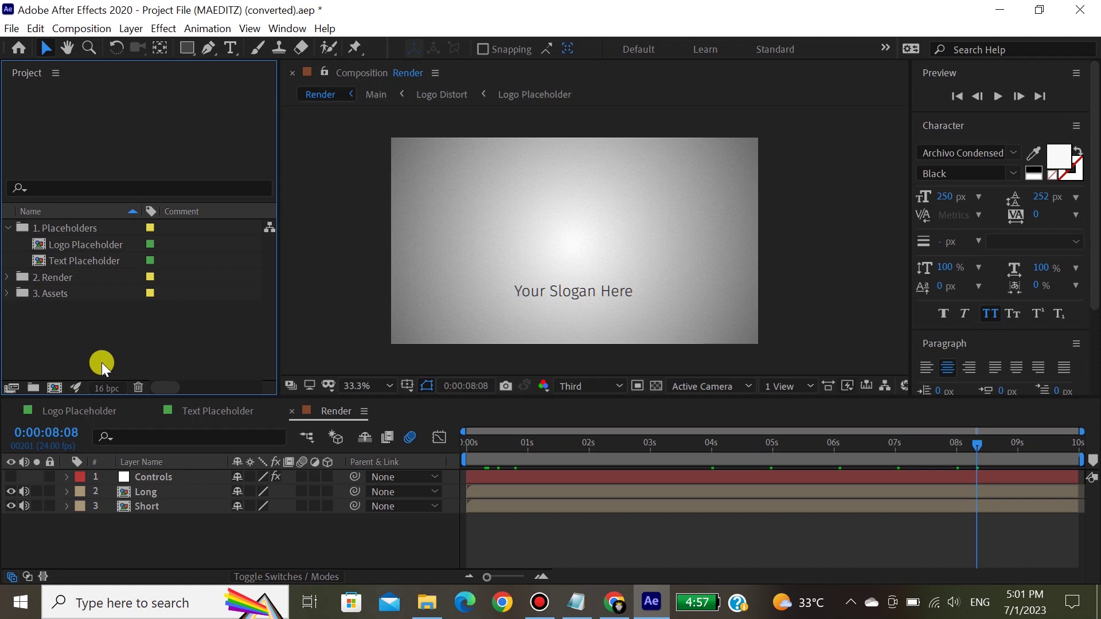
{"action": "double_click", "coordinate": [67, 246]}
{"action": "left_click", "coordinate": [72, 337]}
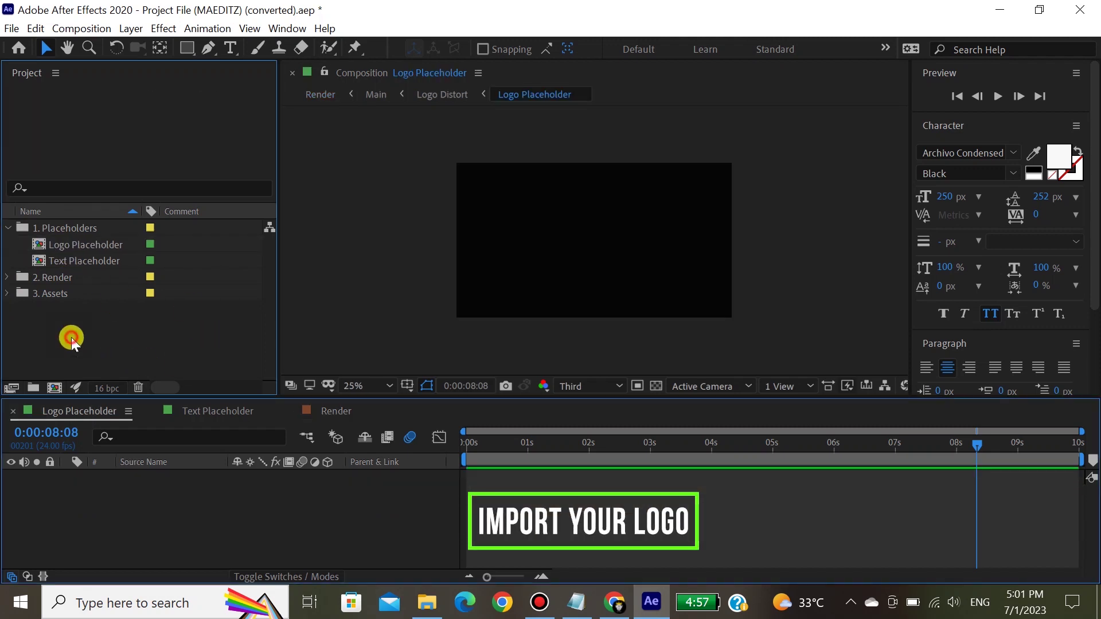
Create a project folder named Temp, then expand and select it
{"action": "left_click", "coordinate": [32, 387]}
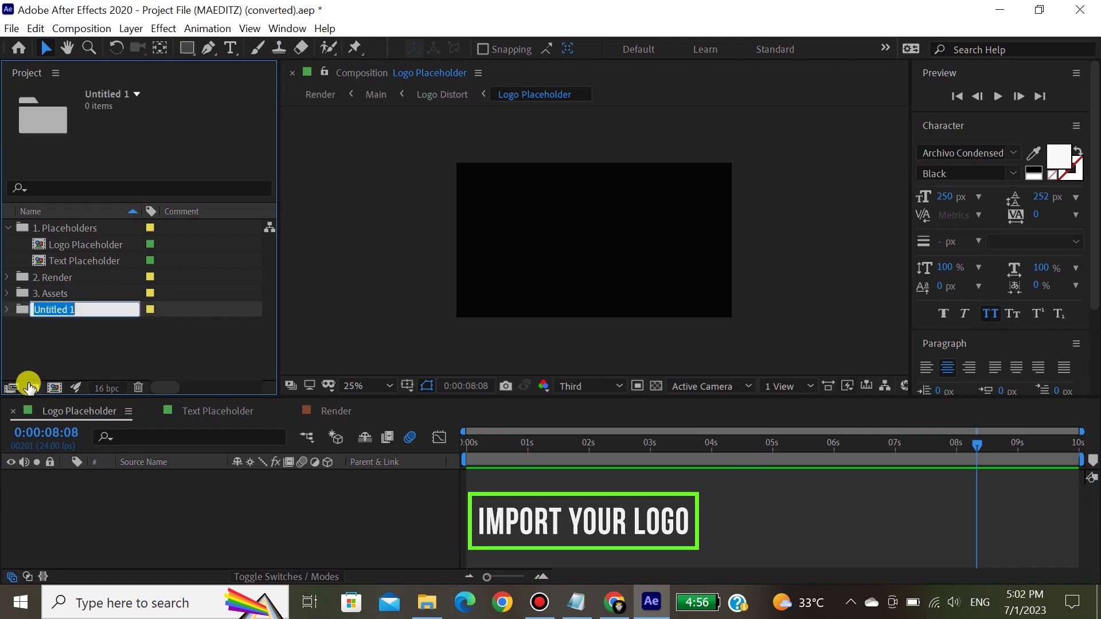
{"action": "type", "text": "Temp"}
{"action": "key", "text": "Return"}
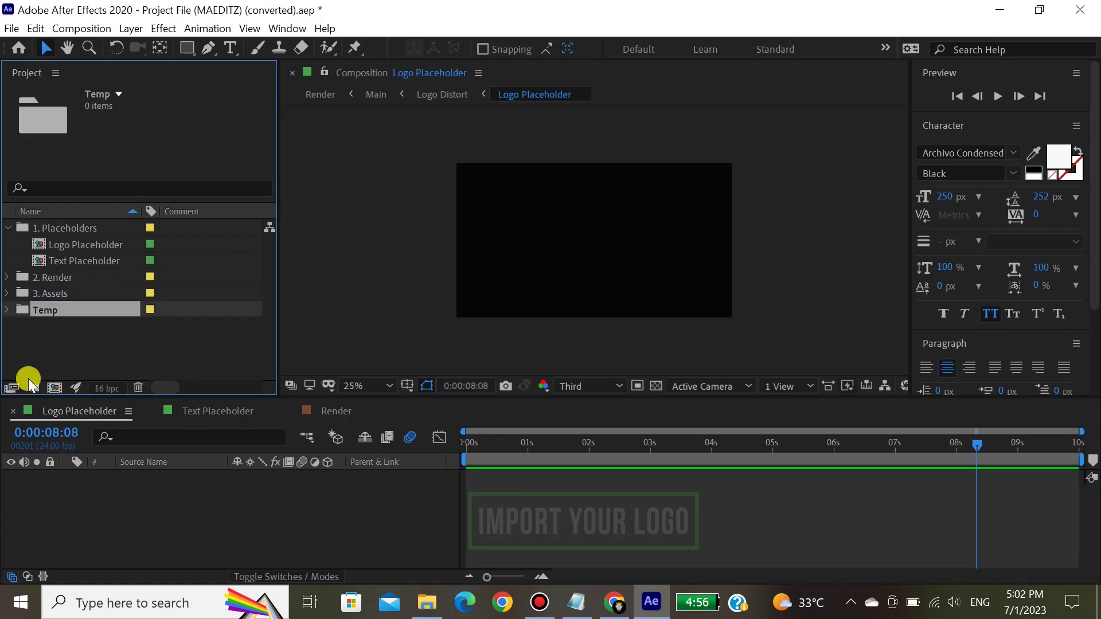
{"action": "right_click", "coordinate": [62, 314]}
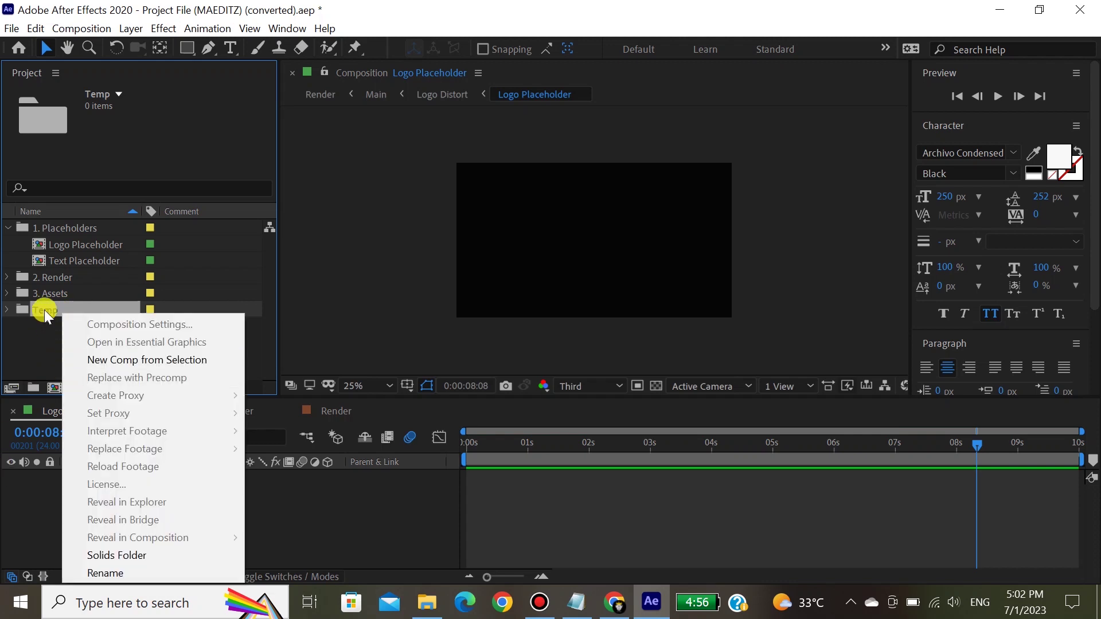
{"action": "key", "text": "Escape"}
{"action": "left_click", "coordinate": [7, 309]}
{"action": "right_click", "coordinate": [49, 310]}
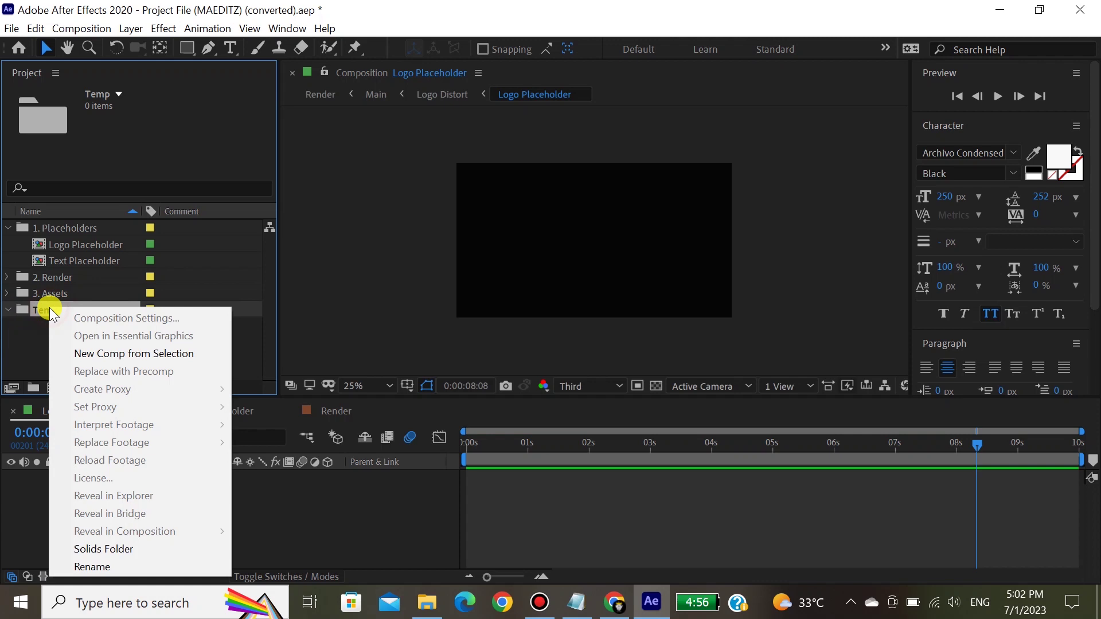
{"action": "left_click", "coordinate": [50, 310]}
Import the logoo image from the My logos folder into Temp and add it as a layer in the Logo Placeholder composition
{"action": "left_click", "coordinate": [11, 28]}
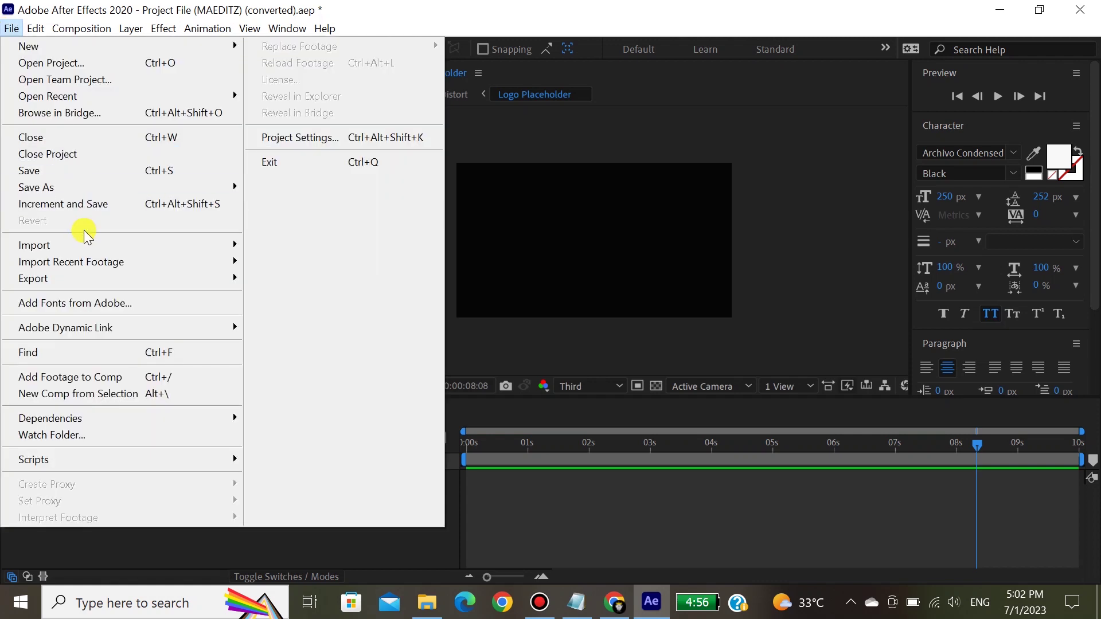
{"action": "mouse_move", "coordinate": [216, 246]}
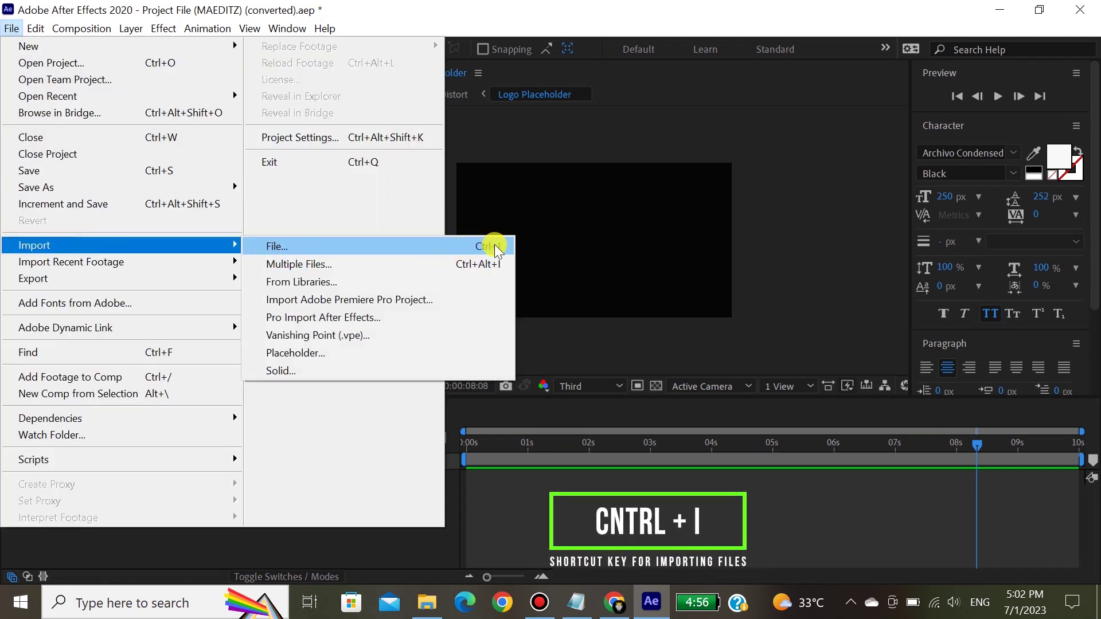
{"action": "left_click", "coordinate": [386, 243]}
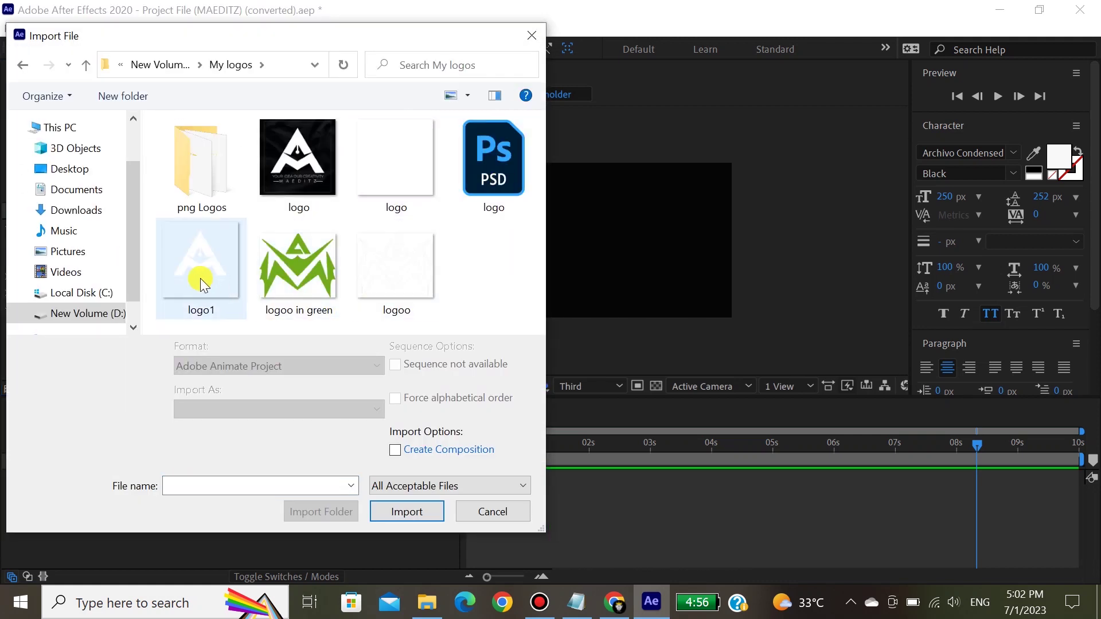
{"action": "left_click", "coordinate": [400, 297]}
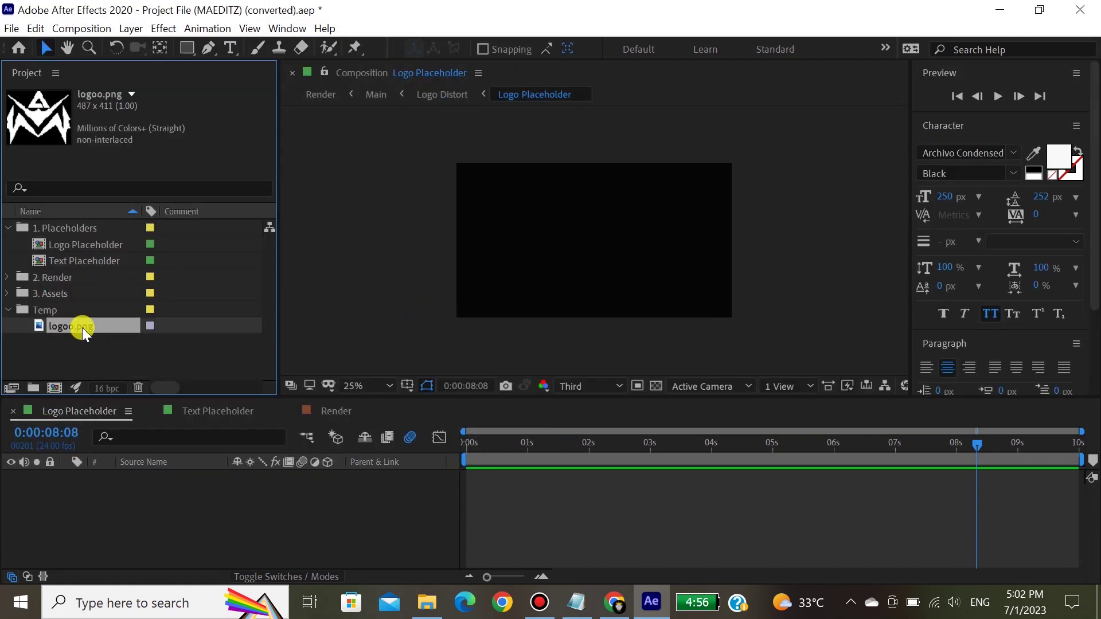
{"action": "left_click_drag", "start_coordinate": [81, 325], "coordinate": [99, 491]}
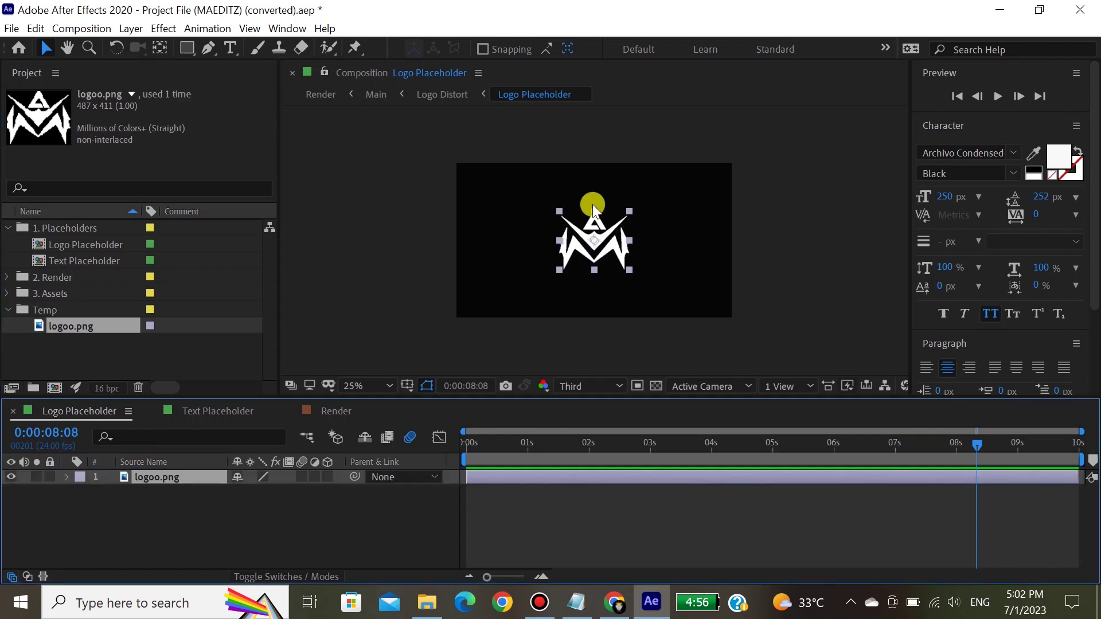
Scale the logoo.png layer up to 128% in its Transform properties
{"action": "left_click", "coordinate": [64, 477]}
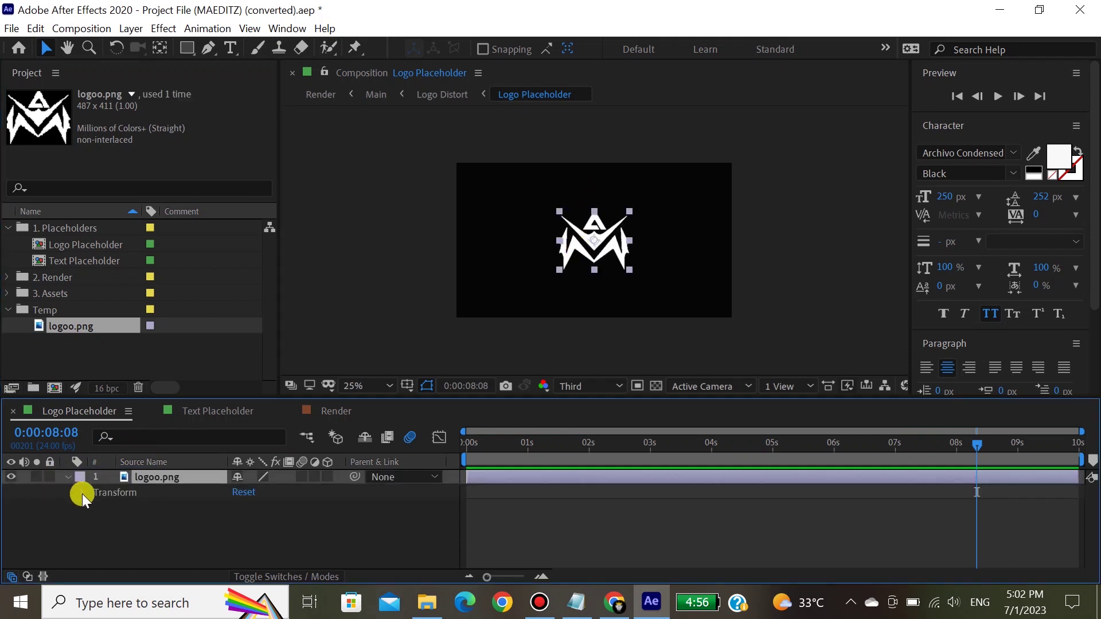
{"action": "left_click", "coordinate": [82, 494]}
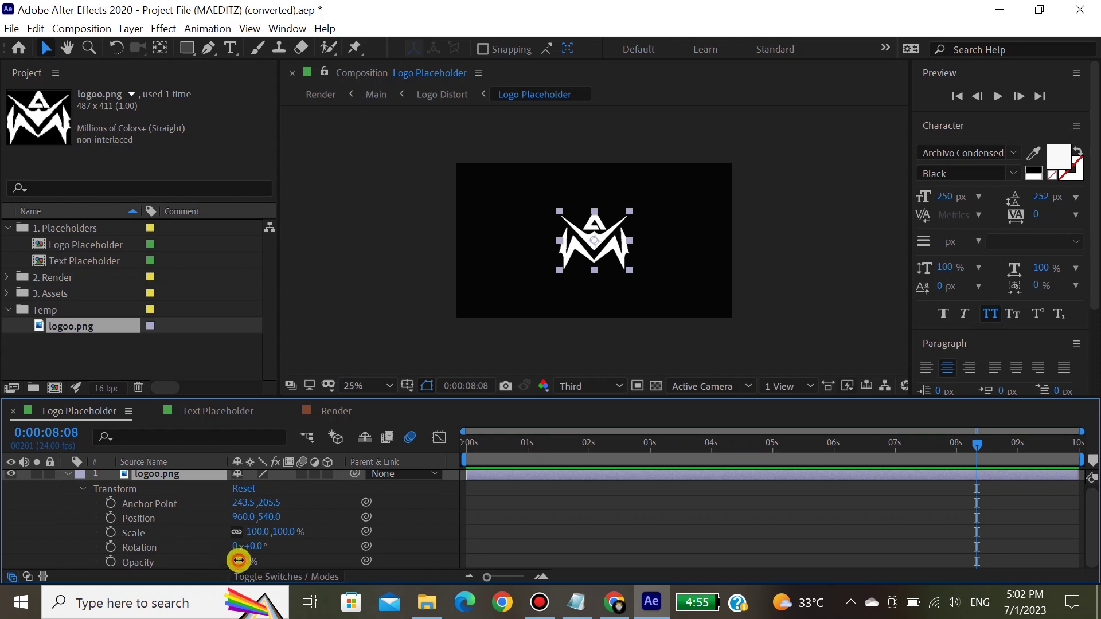
{"action": "left_click", "coordinate": [172, 563]}
{"action": "left_click_drag", "start_coordinate": [253, 532], "coordinate": [277, 532]}
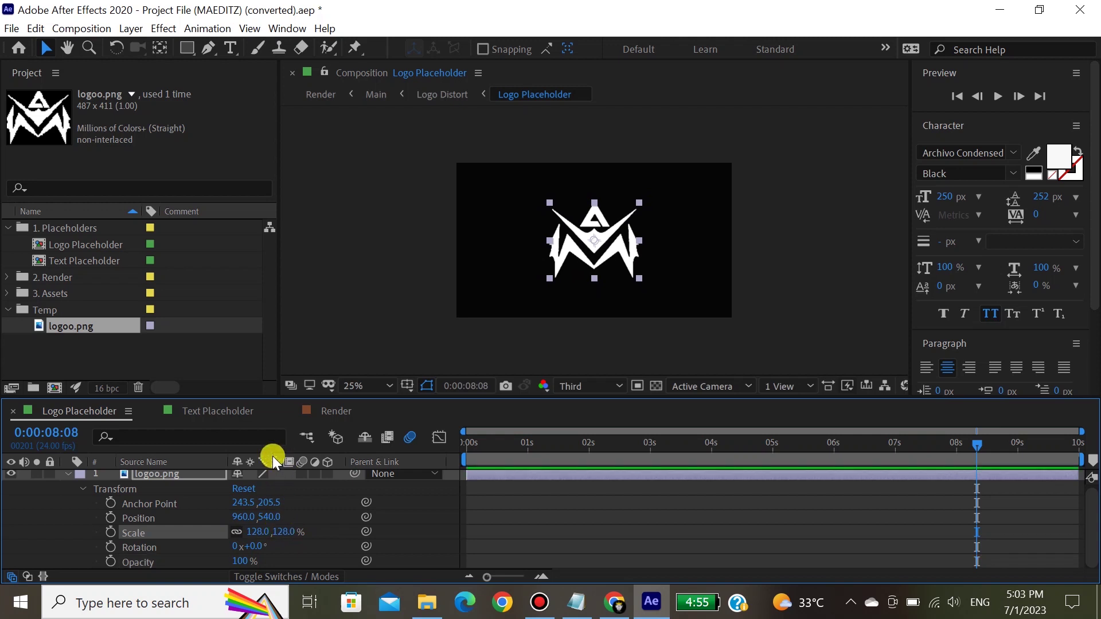
Replace the slogan text in the Text Placeholder composition with "Keep Creating"
{"action": "left_click", "coordinate": [175, 410]}
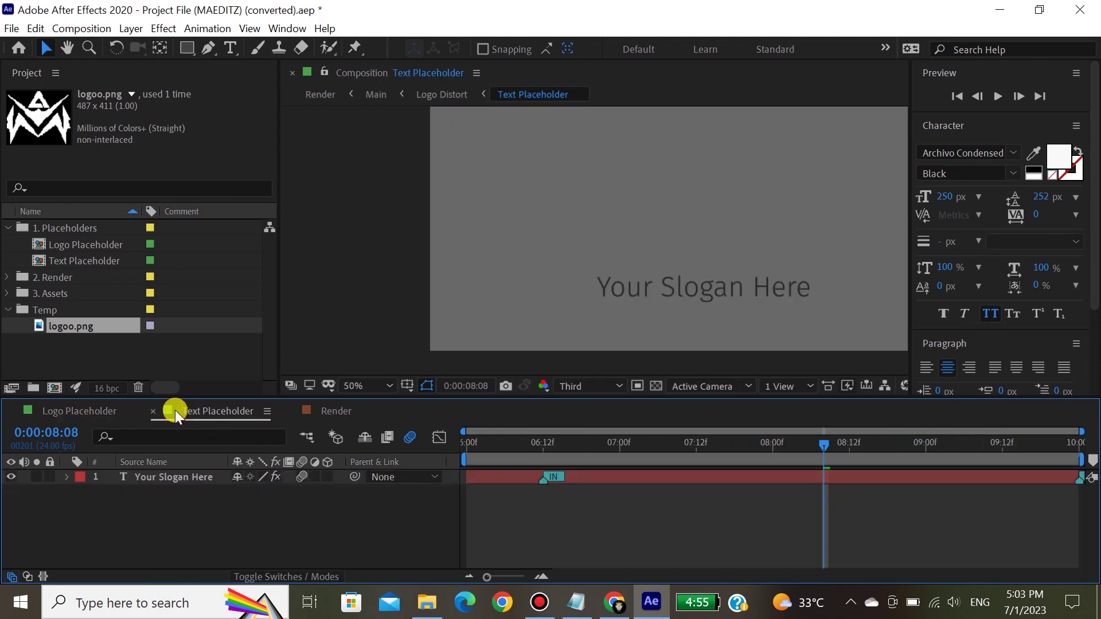
{"action": "double_click", "coordinate": [189, 478]}
{"action": "type", "text": "www"}
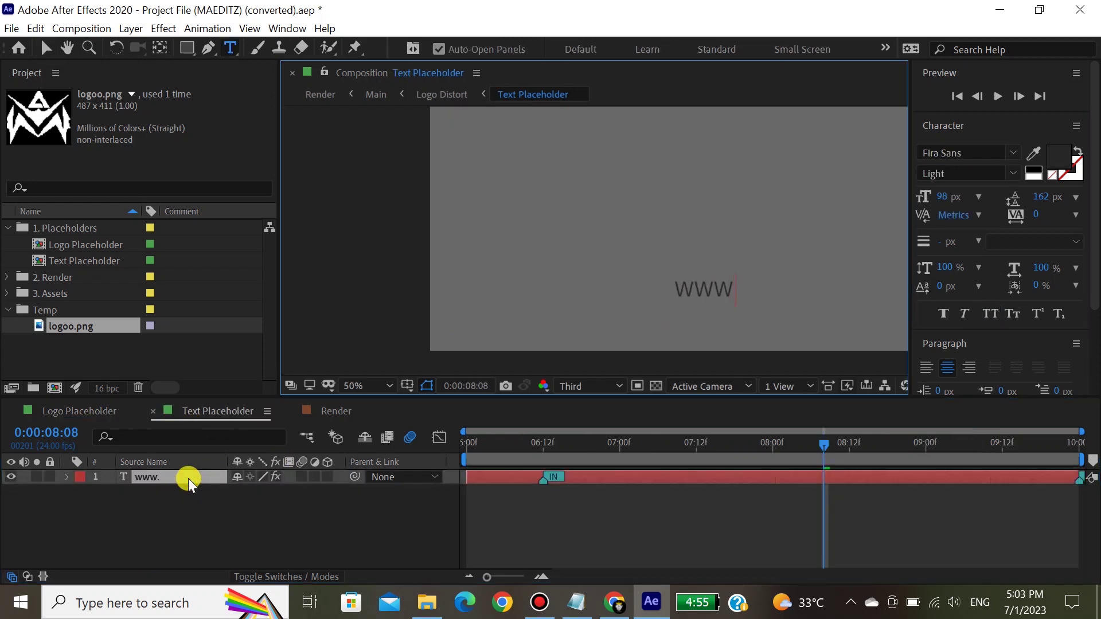
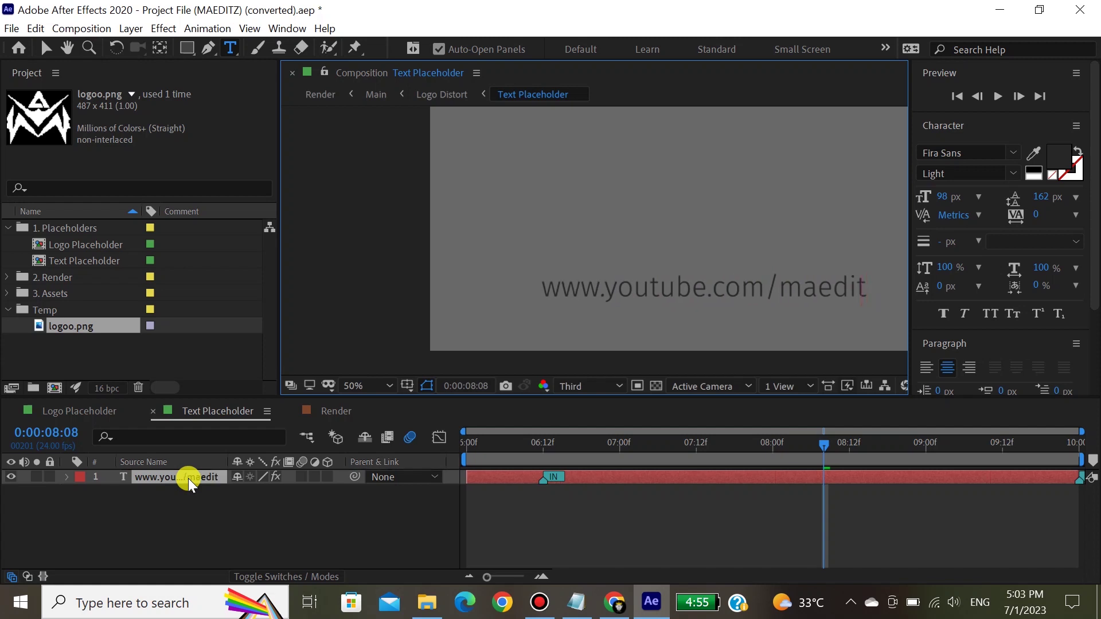
{"action": "type", "text": "Keep Creating"}
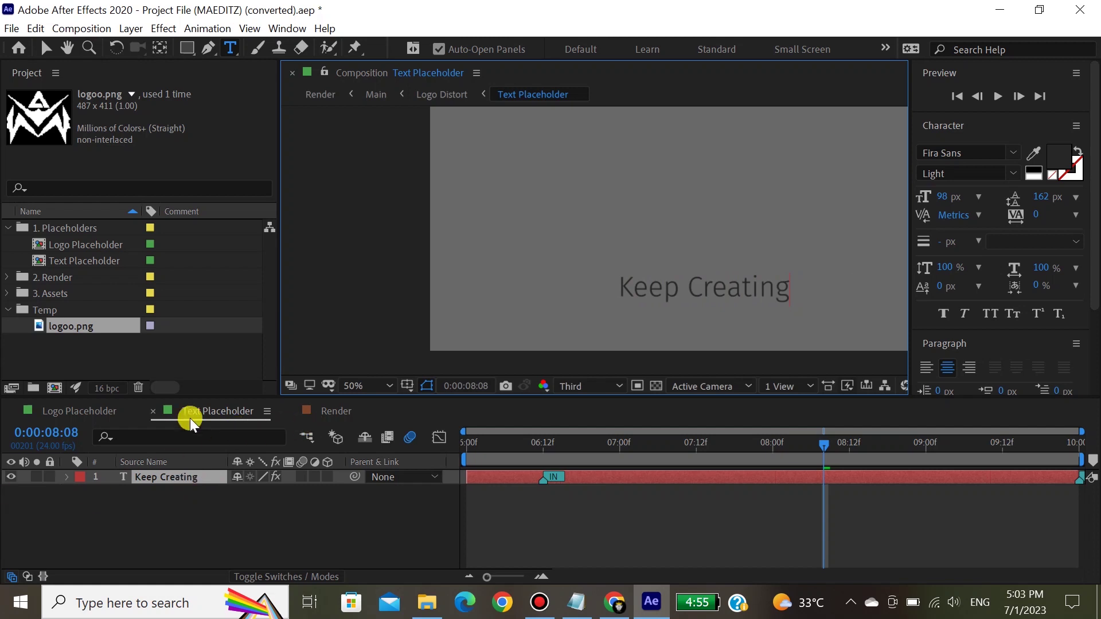
Review the Render composition by scrubbing through its animation to 0:00:08:14, and inspect the logo at 100% magnification
{"action": "left_click", "coordinate": [95, 411]}
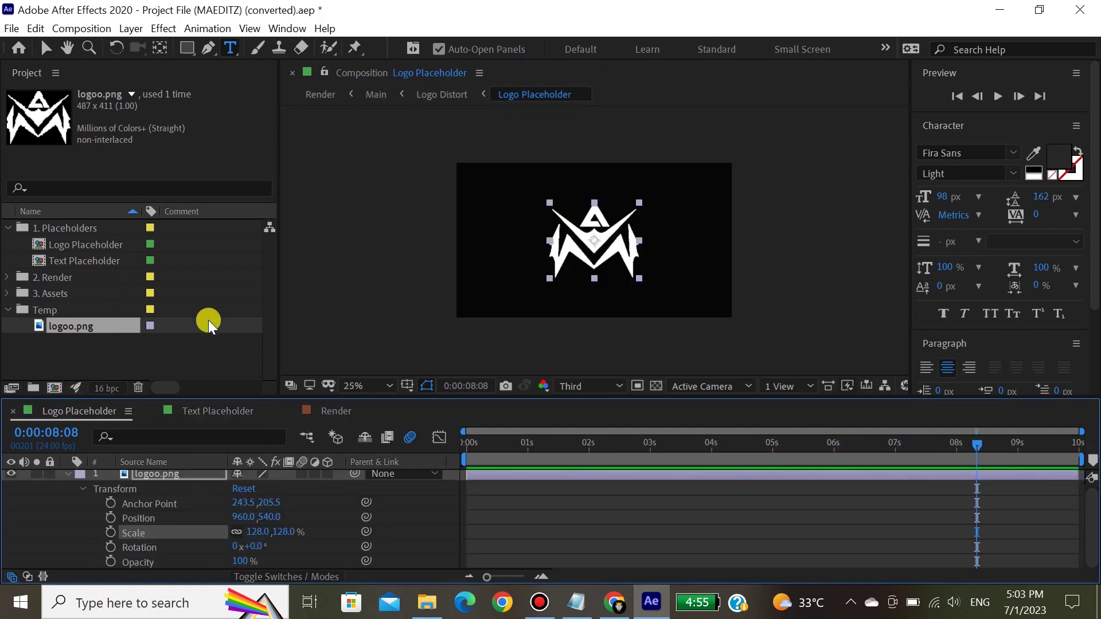
{"action": "left_click", "coordinate": [336, 411]}
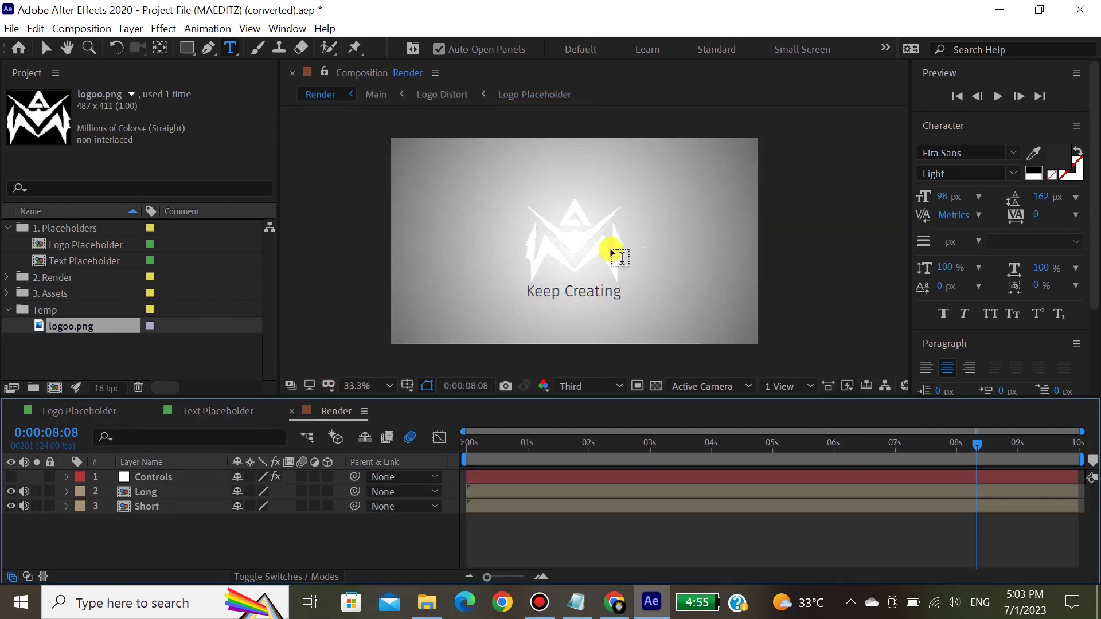
{"action": "left_click_drag", "start_coordinate": [929, 445], "coordinate": [648, 446]}
{"action": "left_click", "coordinate": [715, 445]}
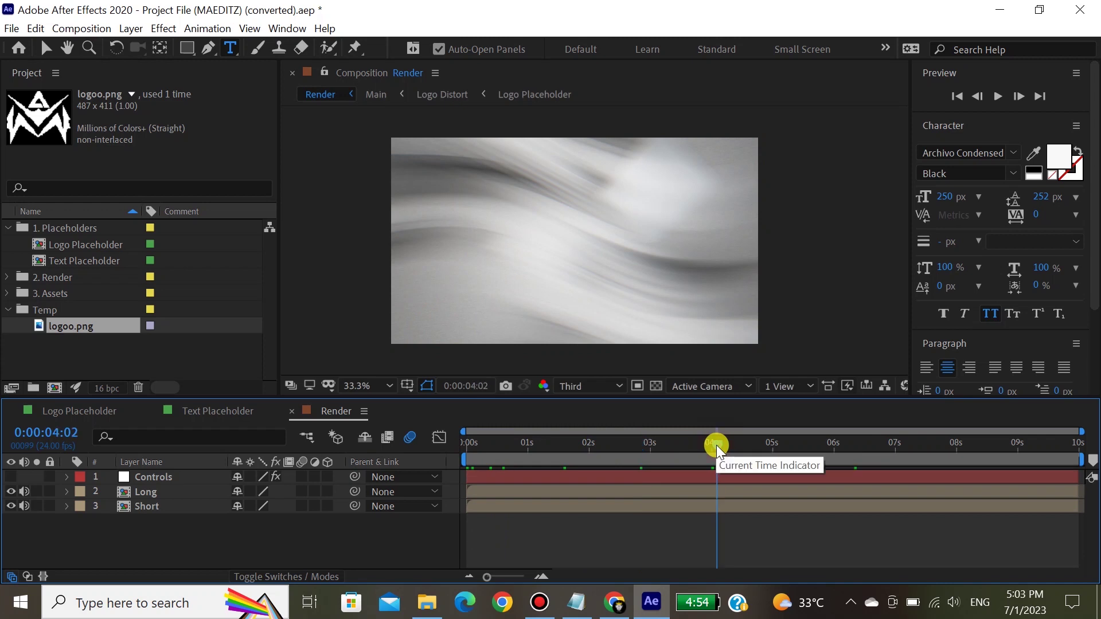
{"action": "left_click_drag", "start_coordinate": [760, 453], "coordinate": [946, 448]}
{"action": "left_click", "coordinate": [992, 443]}
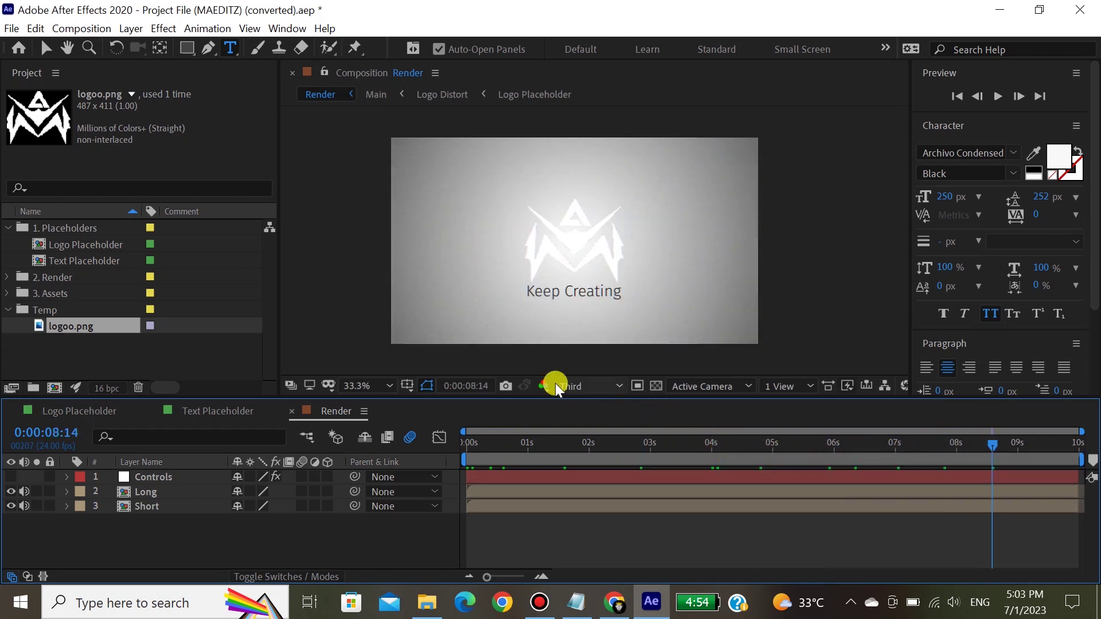
{"action": "left_click", "coordinate": [388, 386]}
{"action": "left_click", "coordinate": [370, 262]}
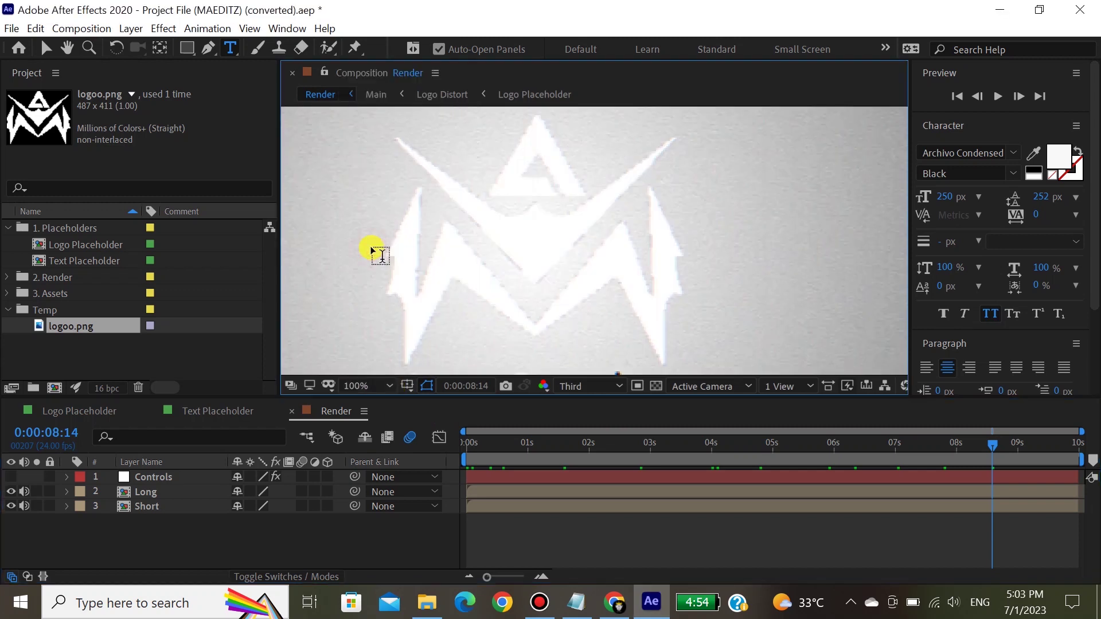
Set the Render composition's preview resolution to Full and inspect the logo and slogan in the viewer
{"action": "left_click", "coordinate": [584, 386]}
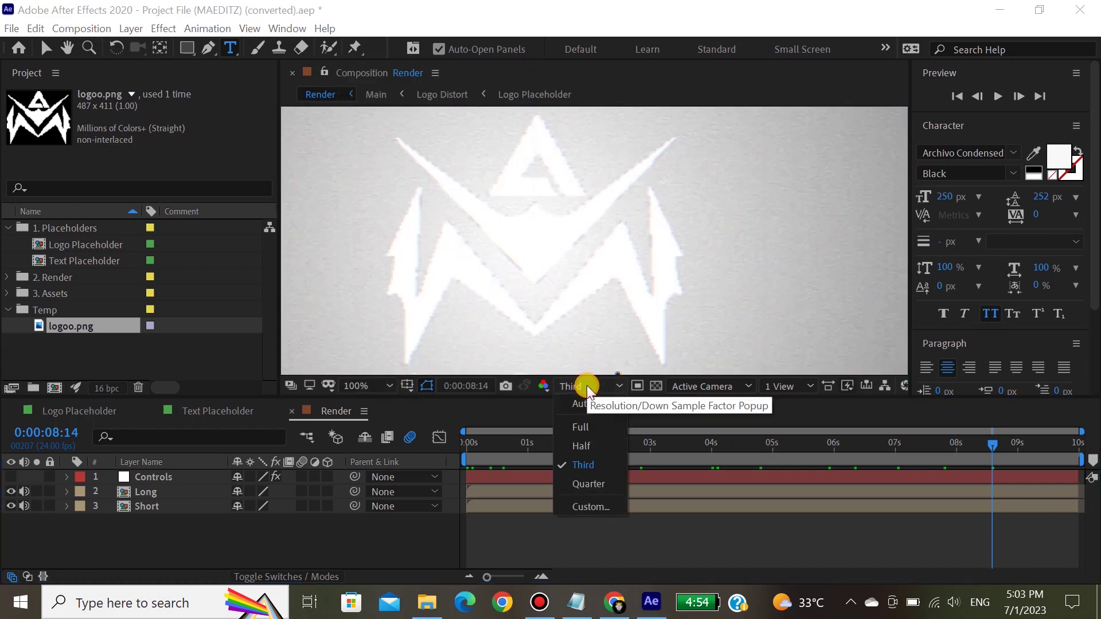
{"action": "left_click", "coordinate": [595, 429]}
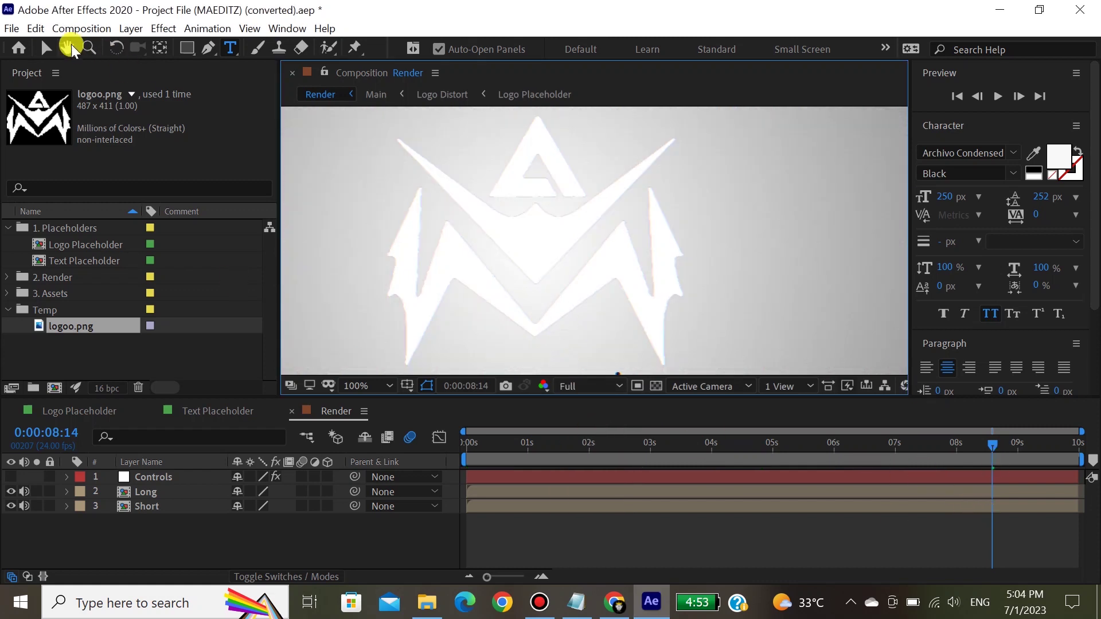
{"action": "left_click", "coordinate": [67, 47]}
{"action": "left_click_drag", "start_coordinate": [487, 223], "coordinate": [543, 283]}
Compare the preview at Quarter resolution at 0:00:07:04, and restore the resolution to Full
{"action": "left_click", "coordinate": [575, 388]}
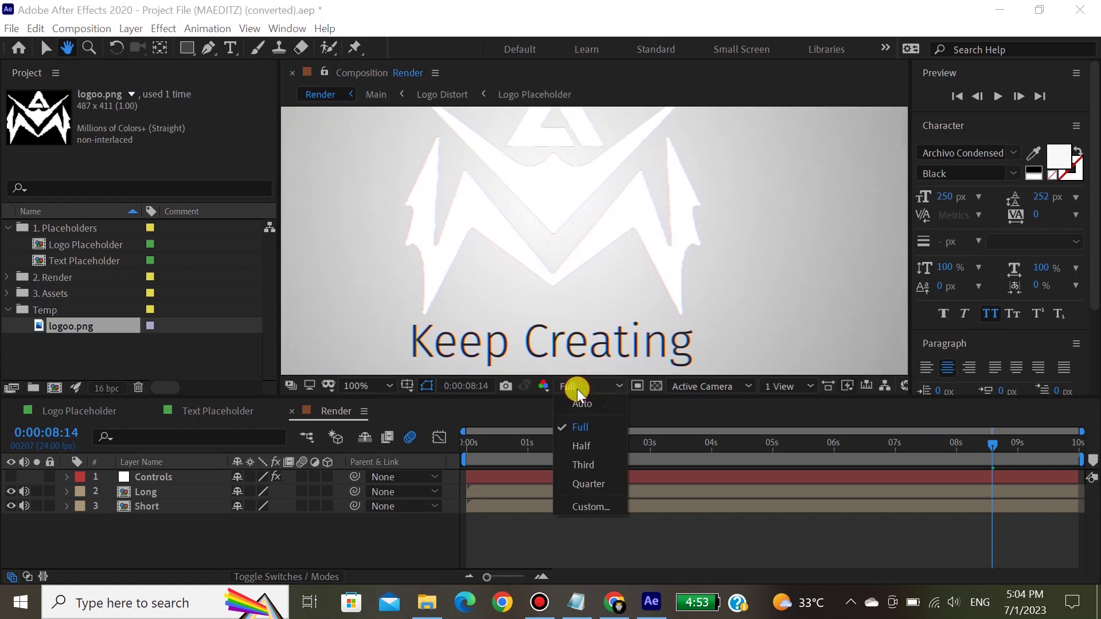
{"action": "left_click", "coordinate": [580, 485]}
{"action": "left_click_drag", "start_coordinate": [721, 449], "coordinate": [905, 447]}
{"action": "left_click", "coordinate": [595, 390]}
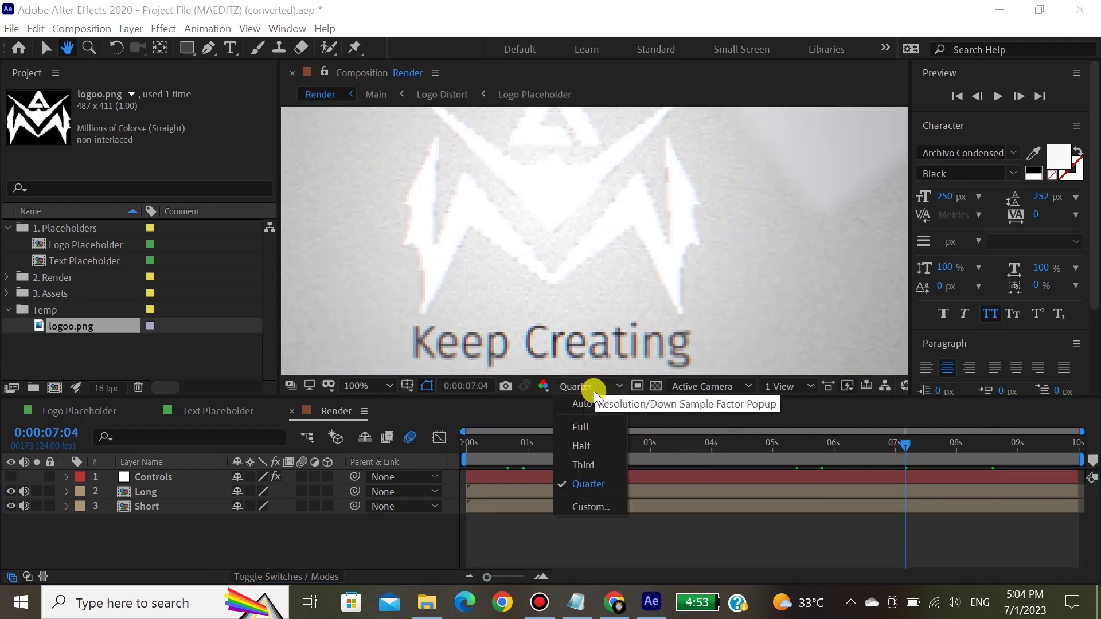
{"action": "left_click", "coordinate": [583, 429]}
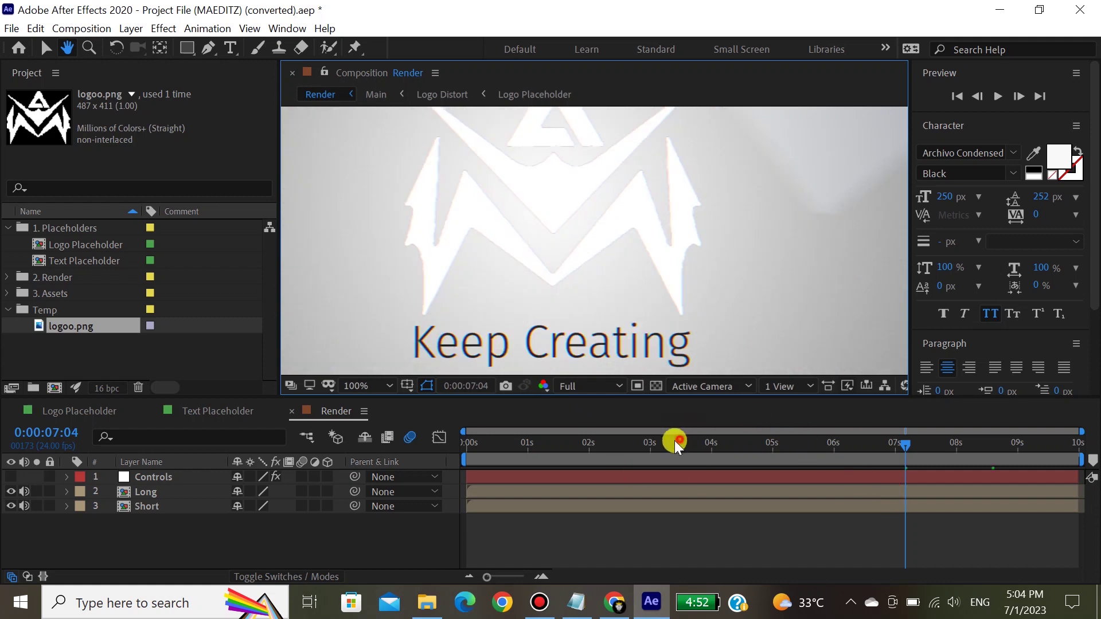
Return the Render timeline's playhead to 0:00:00:00 and fit the whole composition in the viewer
{"action": "left_click", "coordinate": [483, 445]}
{"action": "left_click_drag", "start_coordinate": [459, 468], "coordinate": [459, 459]}
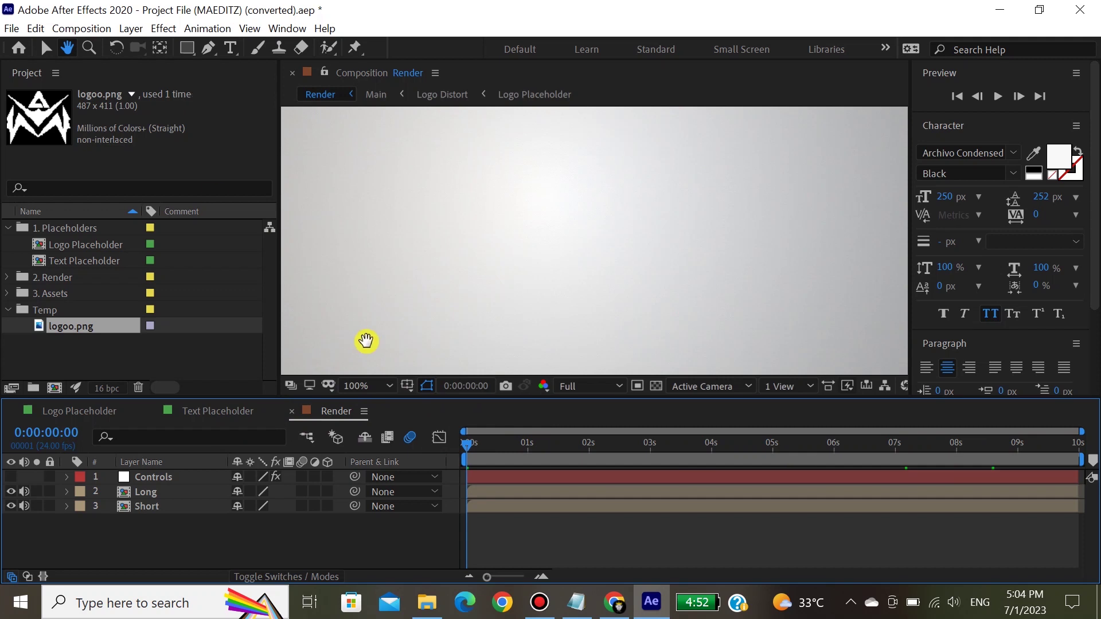
{"action": "left_click", "coordinate": [368, 386]}
{"action": "left_click", "coordinate": [362, 80]}
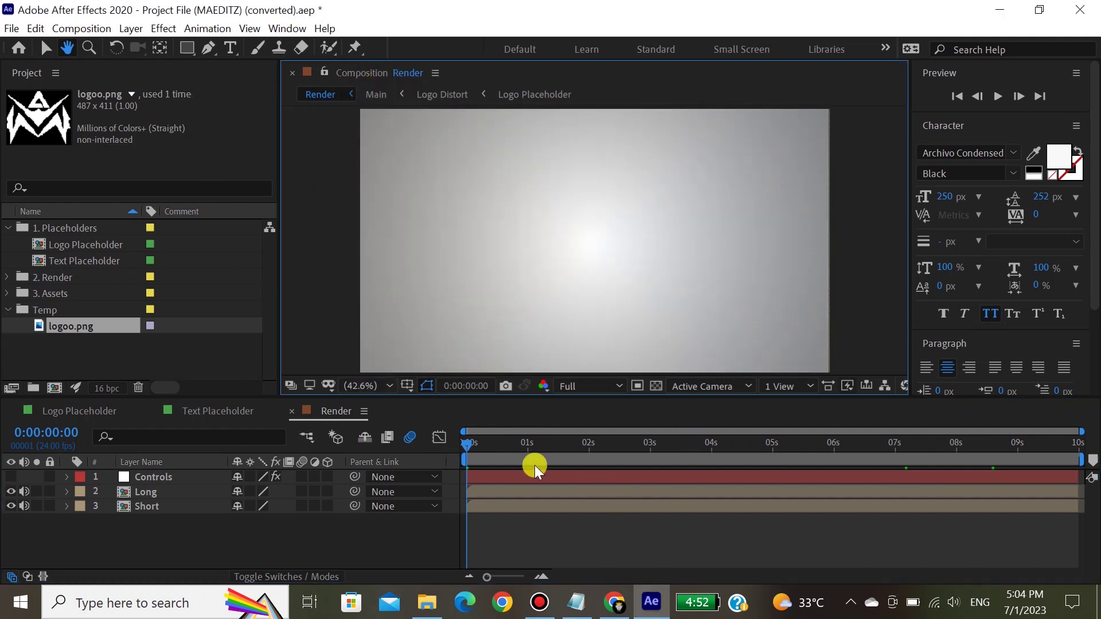
{"action": "left_click_drag", "start_coordinate": [508, 449], "coordinate": [400, 452]}
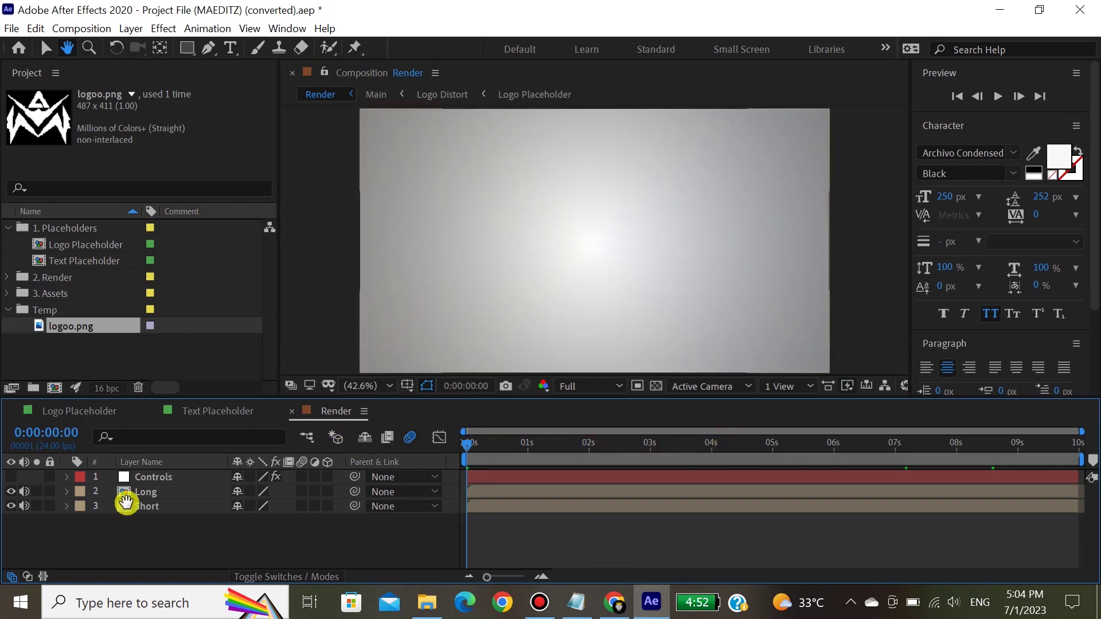
Add the Render composition to the render queue and activate the Selection tool
{"action": "left_click", "coordinate": [86, 32]}
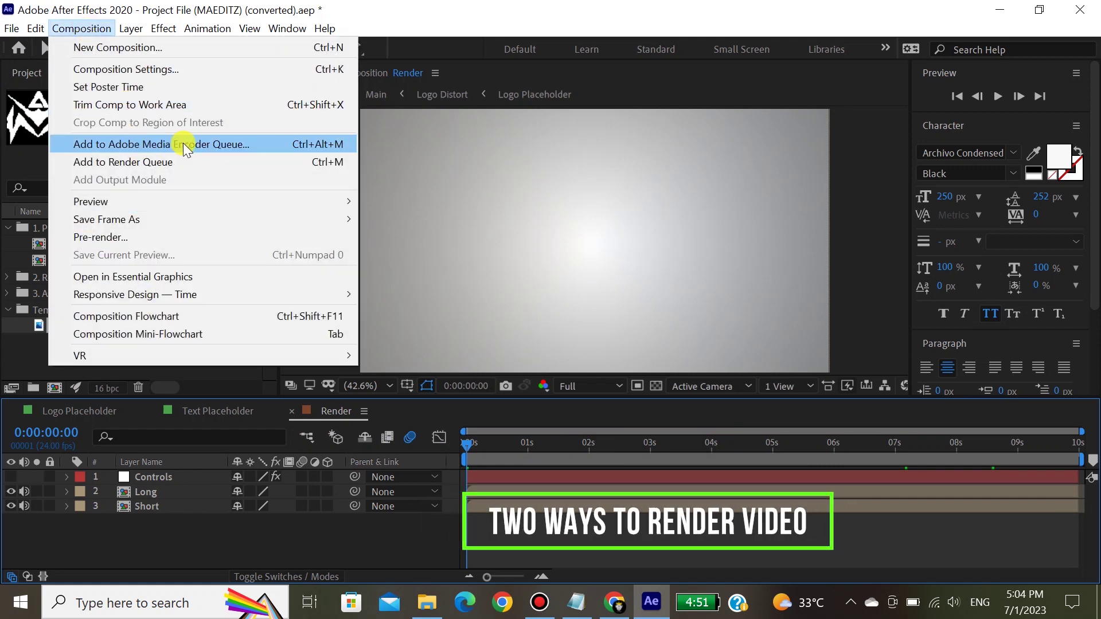
{"action": "left_click", "coordinate": [153, 163]}
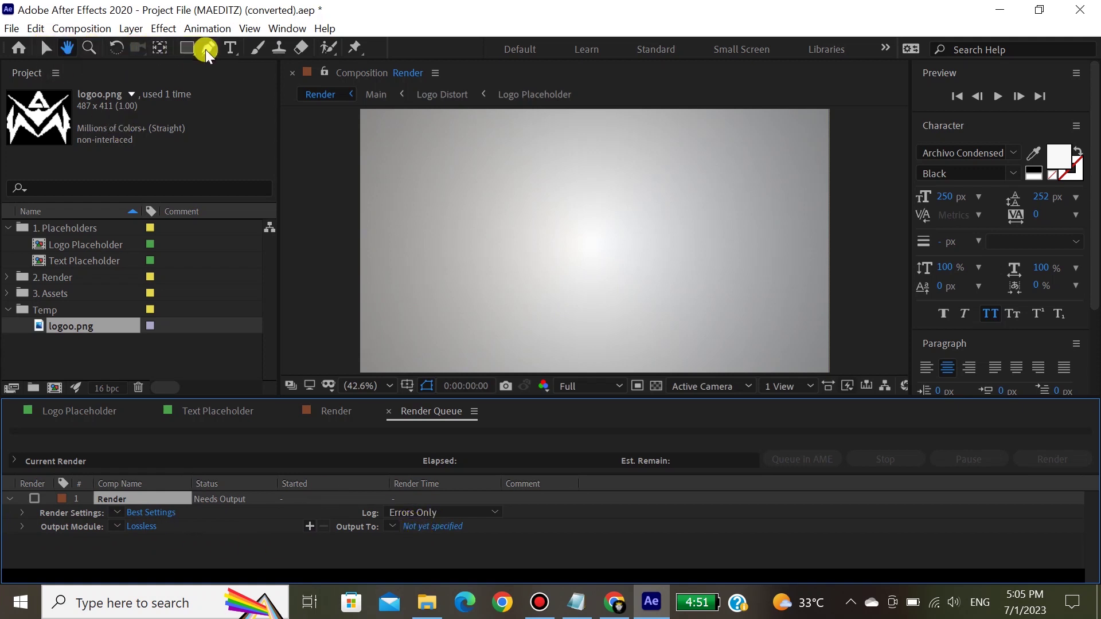
{"action": "left_click", "coordinate": [46, 47]}
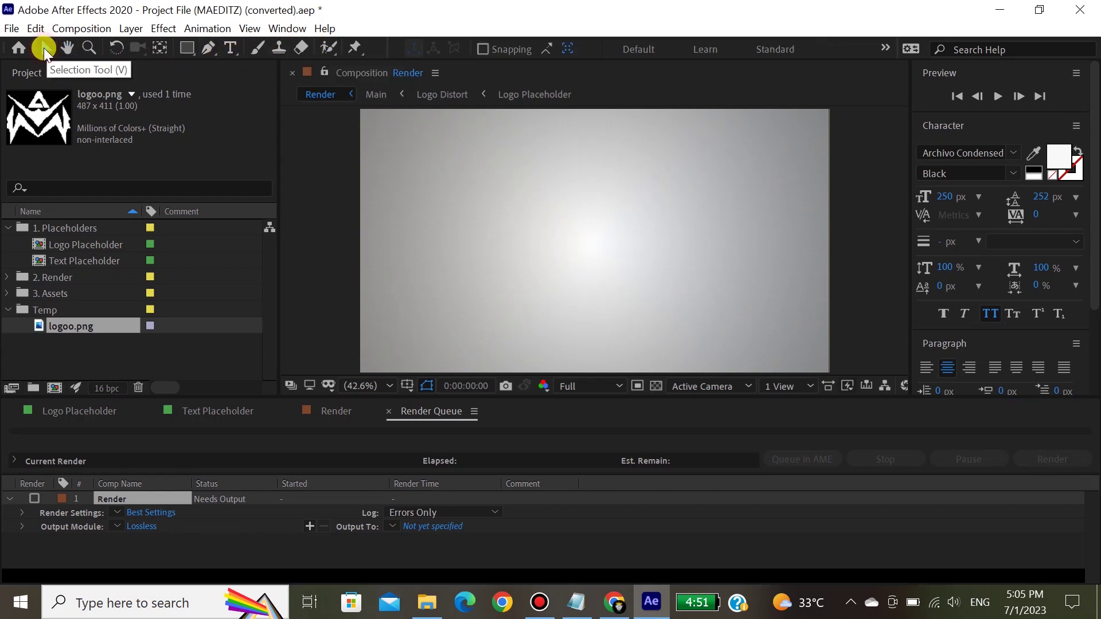
Apply render settings of Best quality, Full resolution and a Length of Comp time span to the queued Render item
{"action": "left_click", "coordinate": [147, 512]}
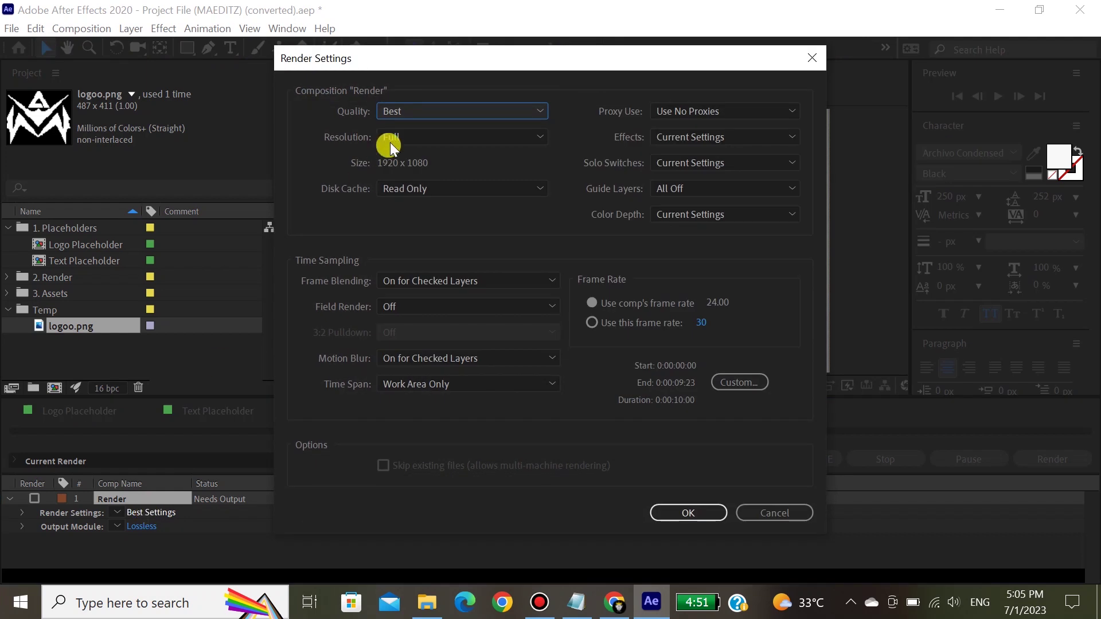
{"action": "left_click", "coordinate": [436, 199]}
{"action": "left_click", "coordinate": [431, 193]}
{"action": "left_click", "coordinate": [417, 136]}
{"action": "left_click", "coordinate": [417, 136]}
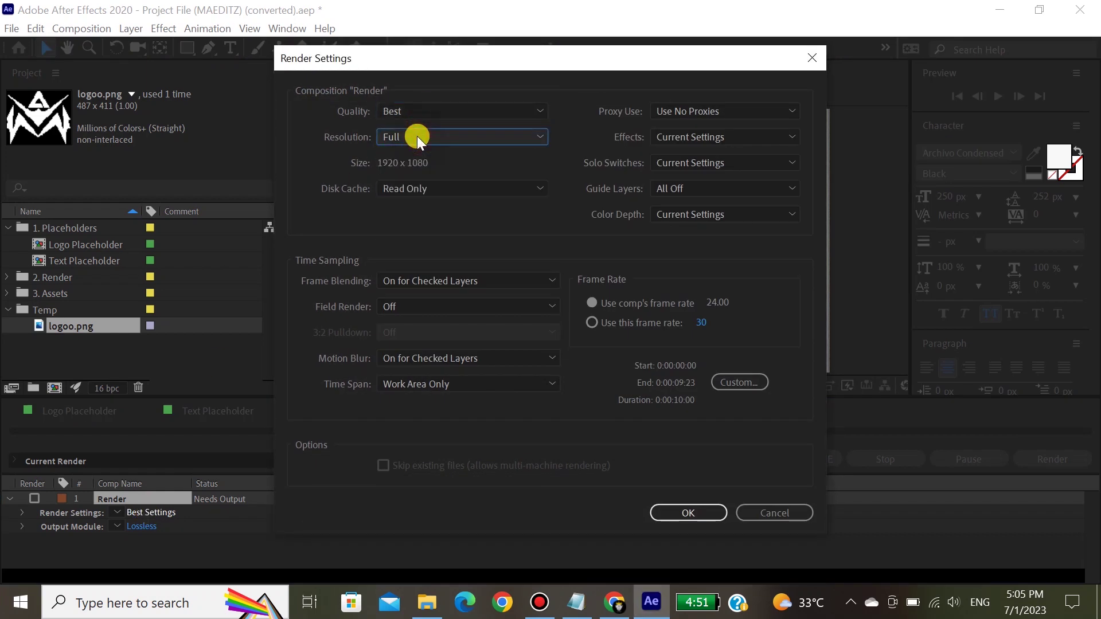
{"action": "left_click", "coordinate": [394, 110]}
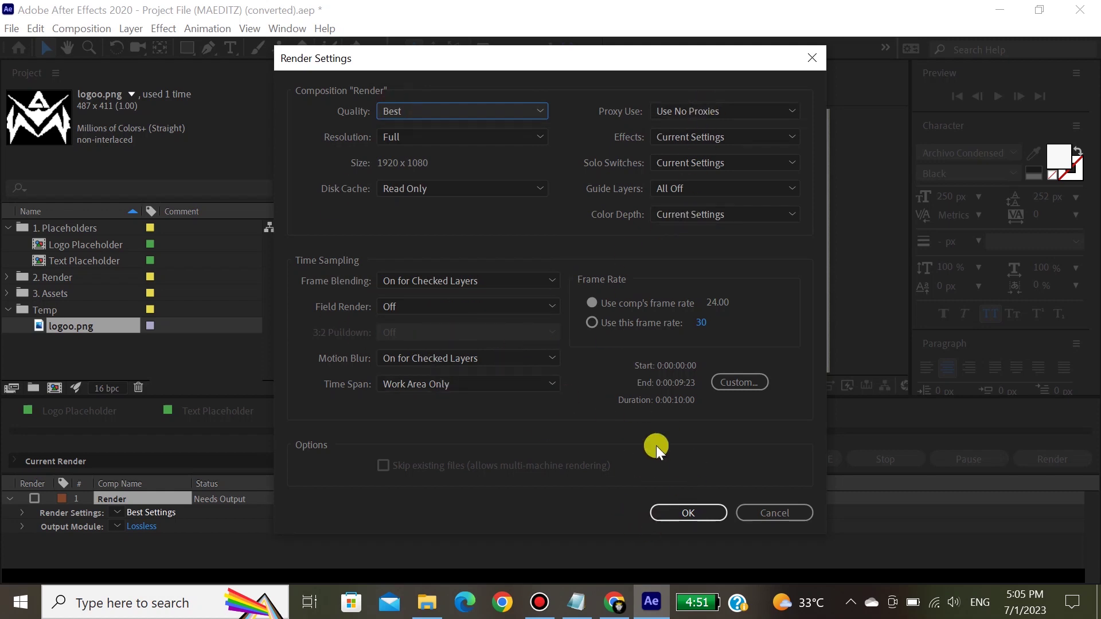
{"action": "left_click", "coordinate": [740, 382]}
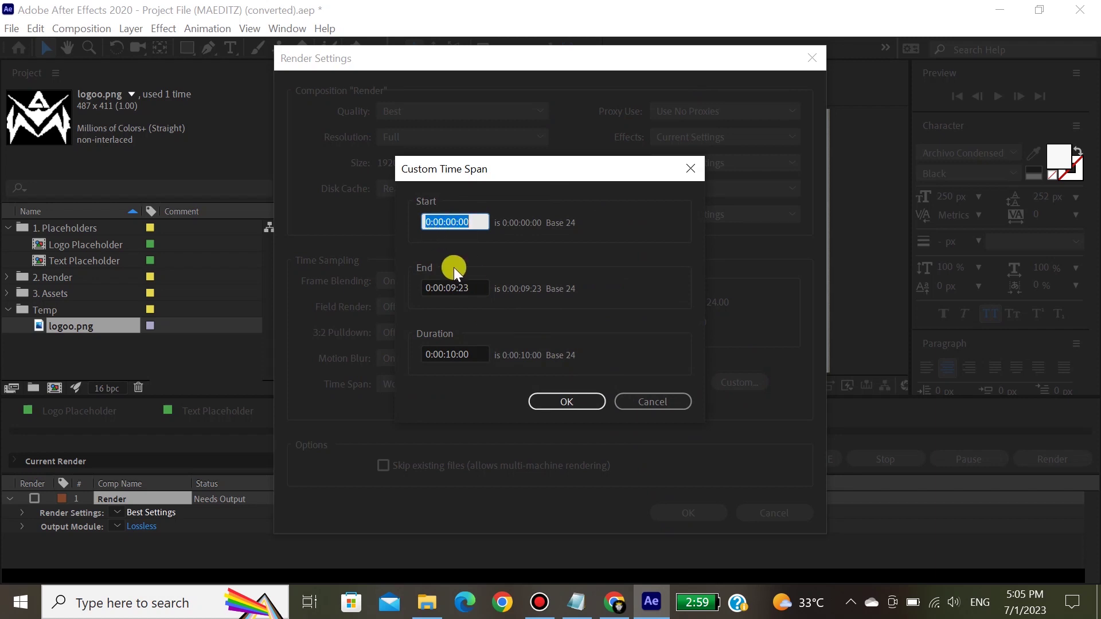
{"action": "left_click", "coordinate": [644, 400]}
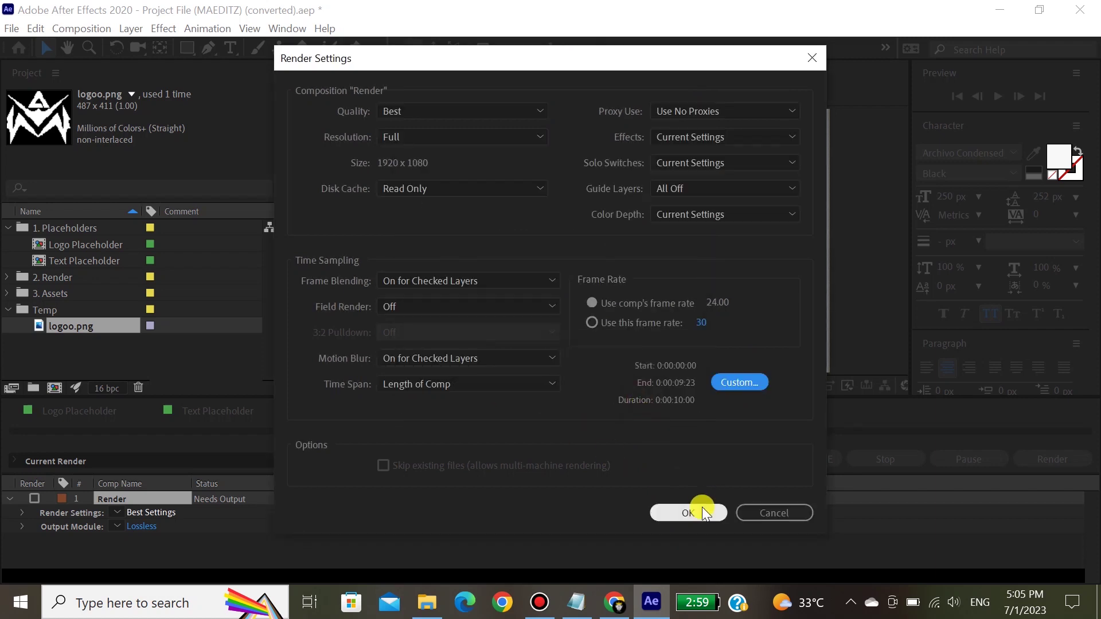
{"action": "left_click", "coordinate": [700, 507]}
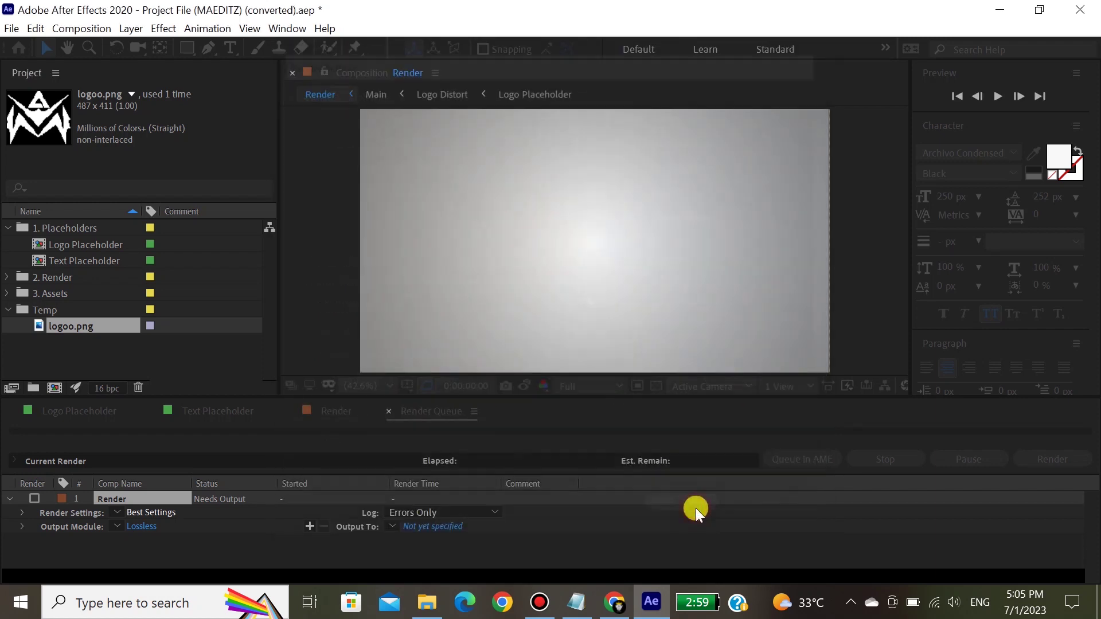
{"action": "left_click", "coordinate": [425, 526]}
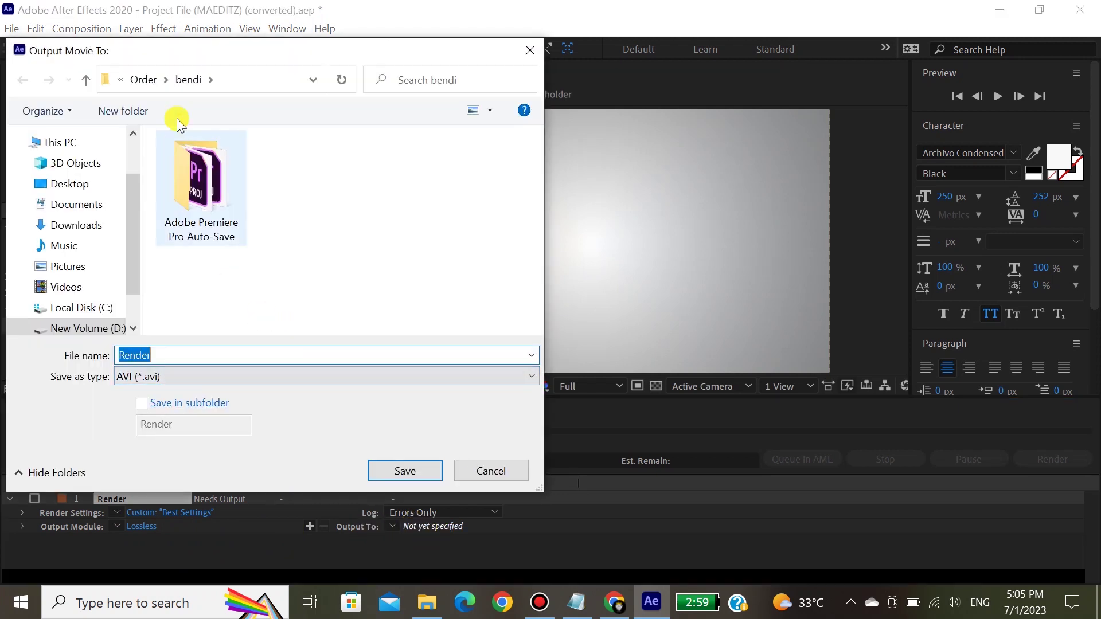
{"action": "left_click", "coordinate": [86, 225]}
{"action": "left_click", "coordinate": [75, 205]}
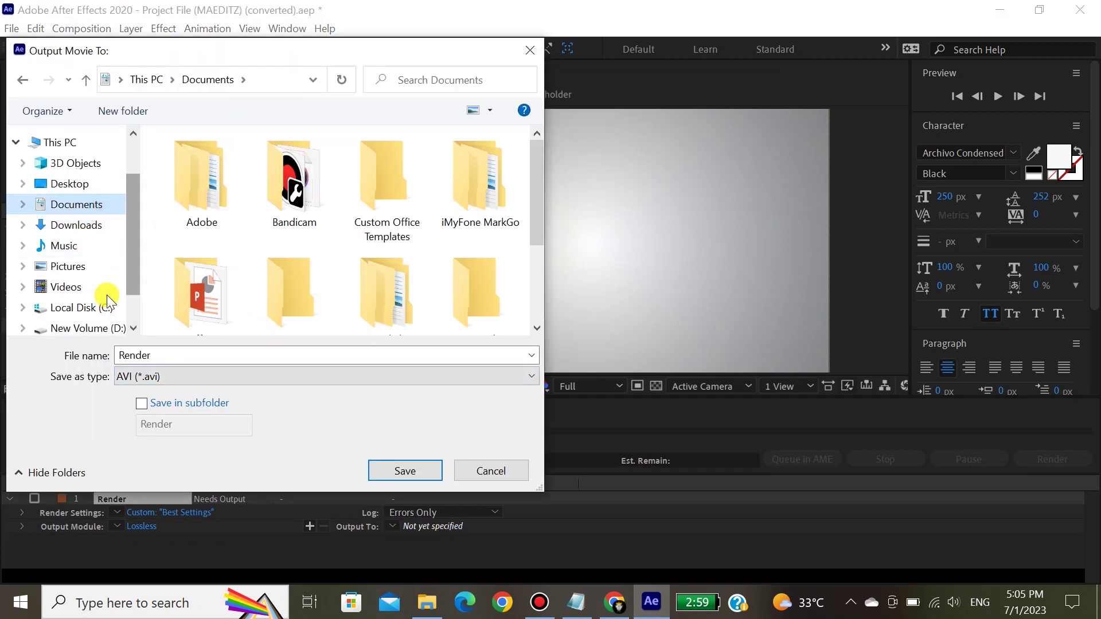
{"action": "left_click", "coordinate": [70, 184]}
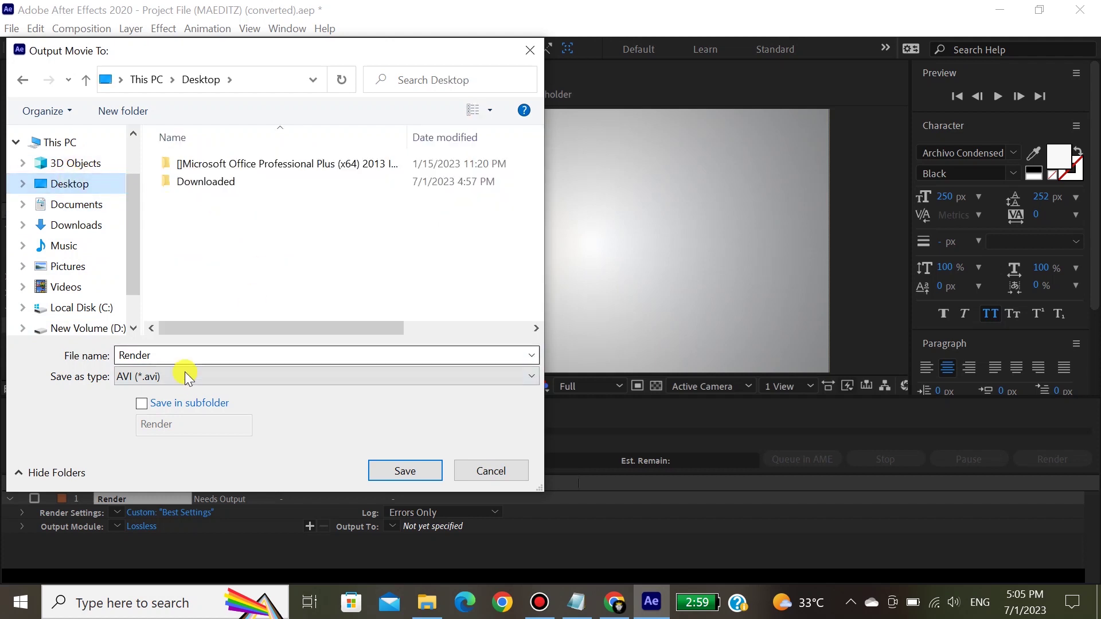
{"action": "left_click", "coordinate": [478, 471]}
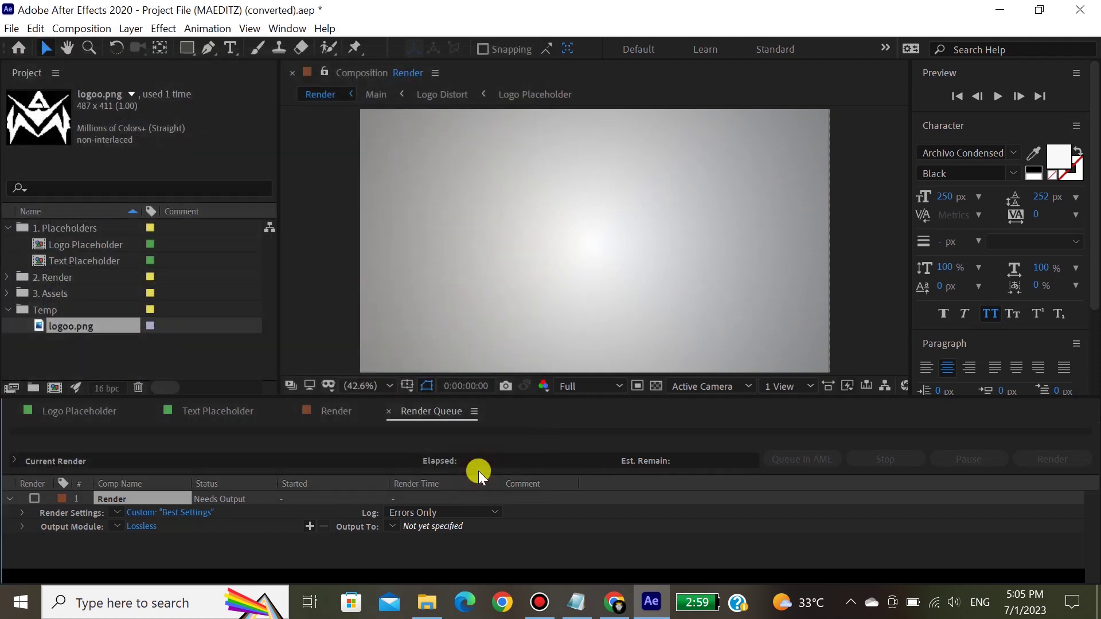
Return to the Render composition's timeline and try to add it to the Adobe Media Encoder queue
{"action": "left_click", "coordinate": [330, 411]}
{"action": "left_click", "coordinate": [86, 29]}
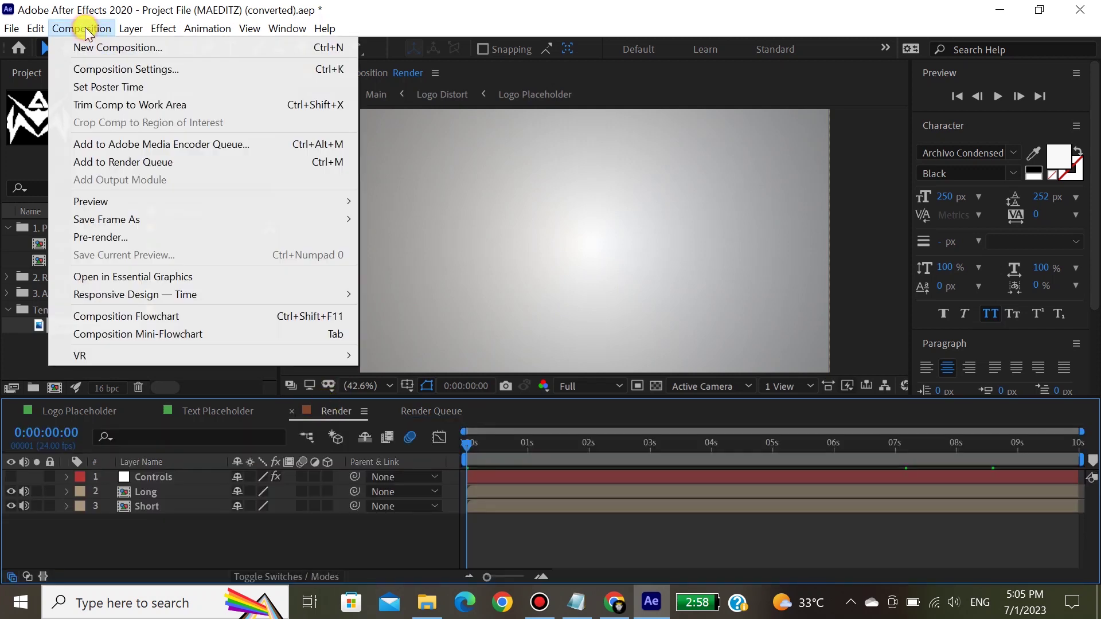
{"action": "left_click", "coordinate": [181, 145]}
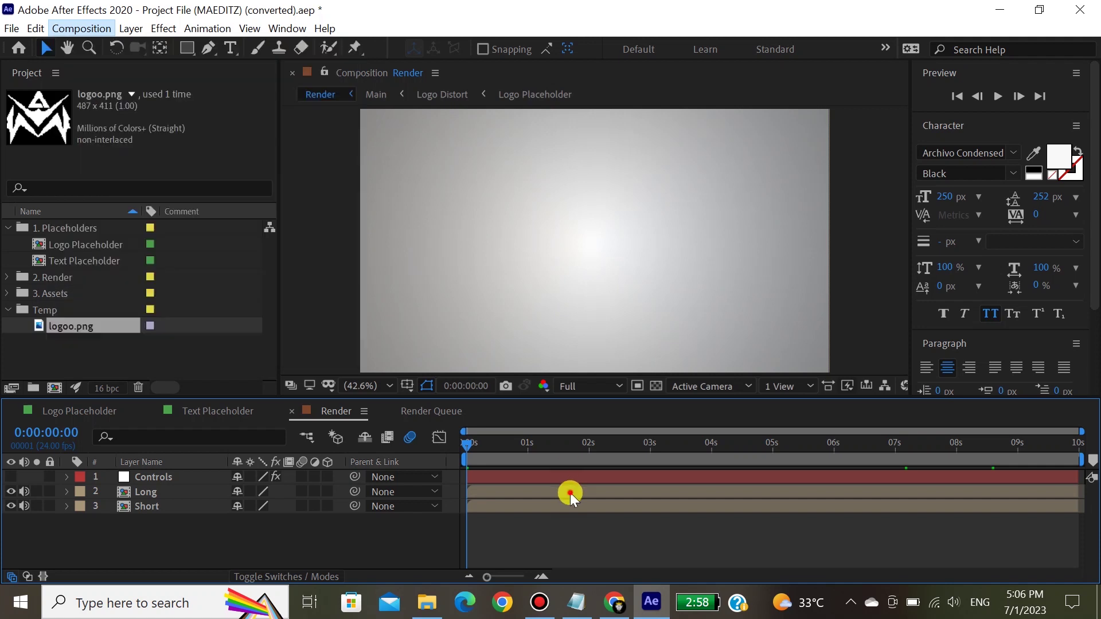
{"action": "left_click", "coordinate": [570, 493]}
Save the project as Project File (MAEDITZ) (converted) in the Project 05 folder
{"action": "left_click", "coordinate": [12, 29]}
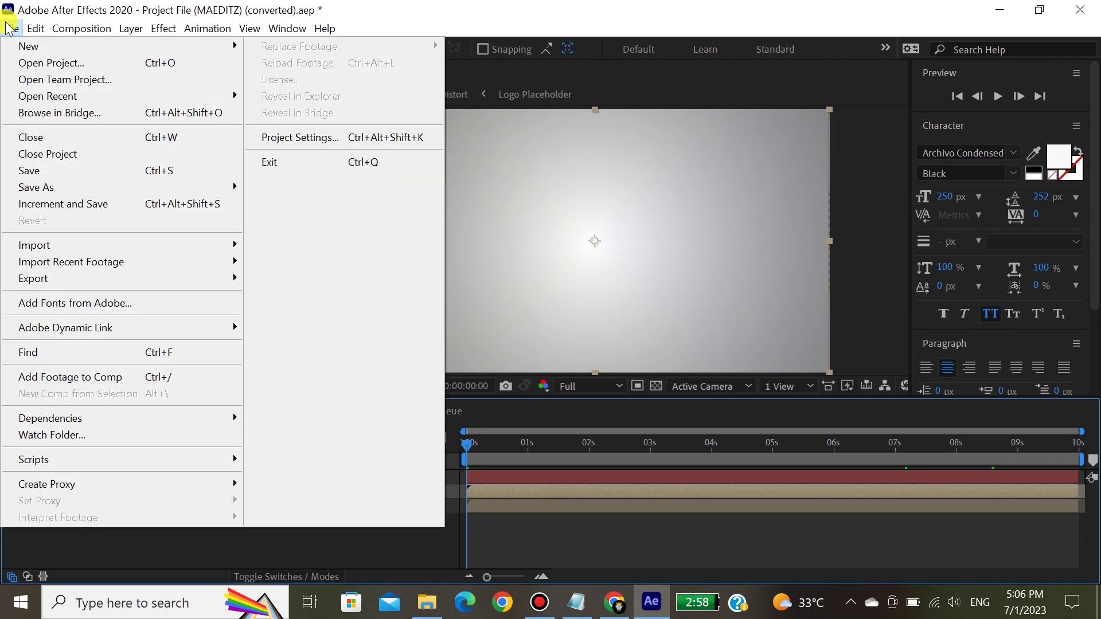
{"action": "left_click", "coordinate": [46, 173]}
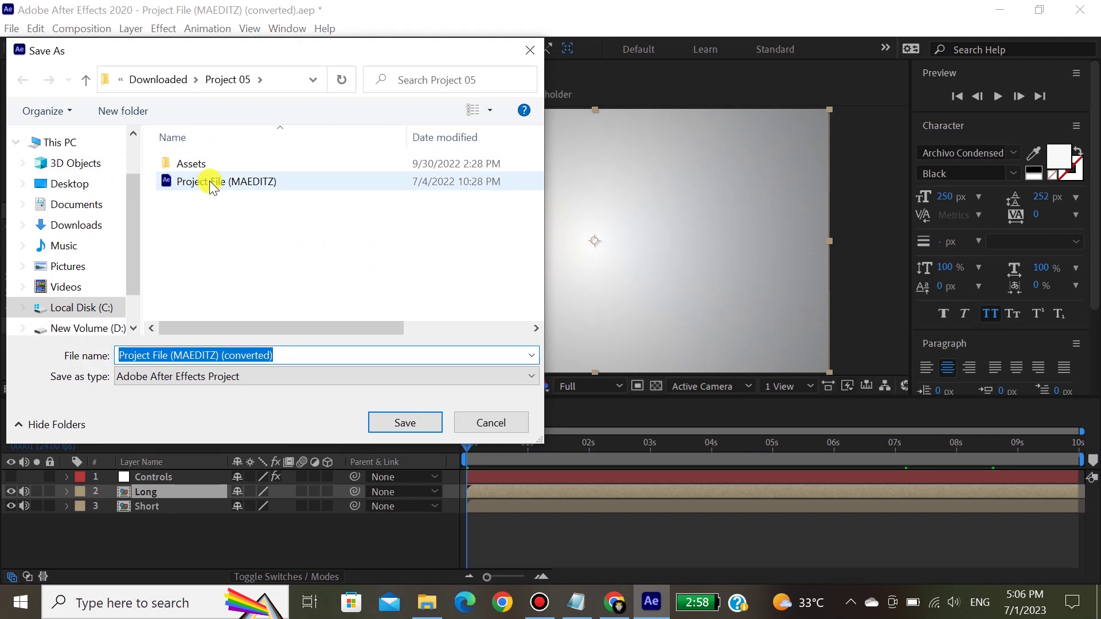
{"action": "left_click", "coordinate": [380, 423]}
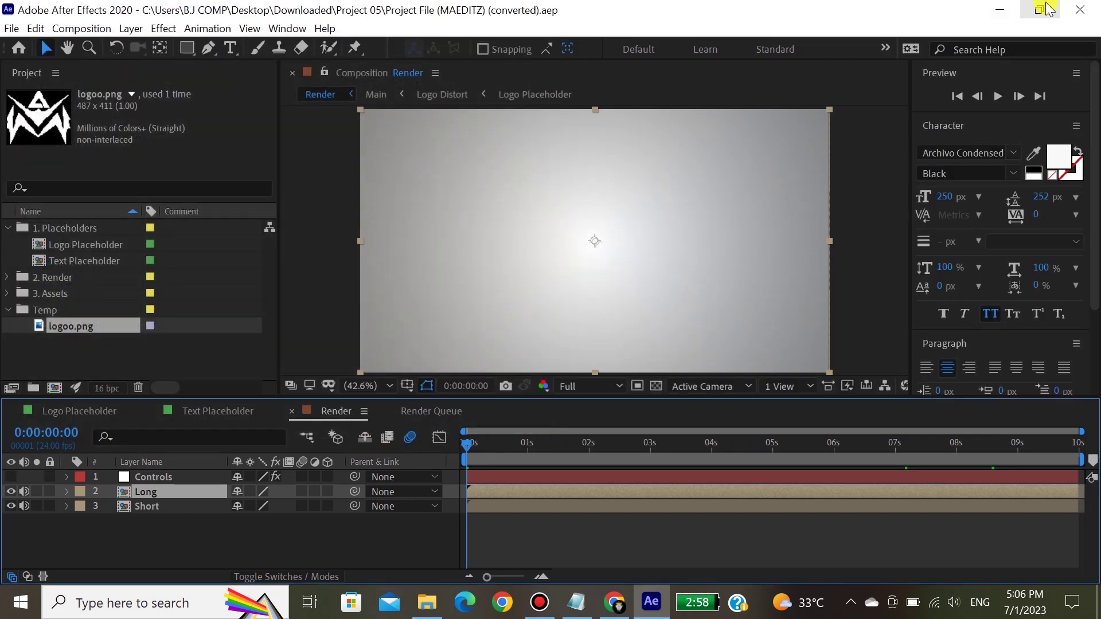
Close After Effects, minimize the browser, and launch Adobe Media Encoder 2020 from the desktop
{"action": "left_click", "coordinate": [1071, 9]}
{"action": "left_click", "coordinate": [1000, 9]}
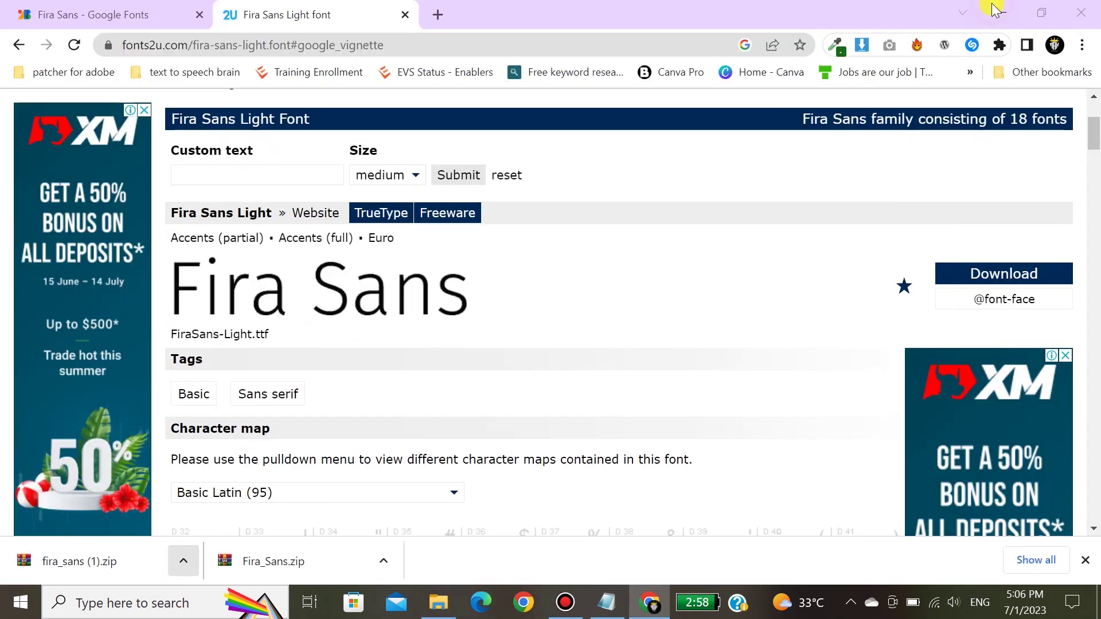
{"action": "left_click", "coordinate": [1001, 8]}
{"action": "double_click", "coordinate": [95, 406]}
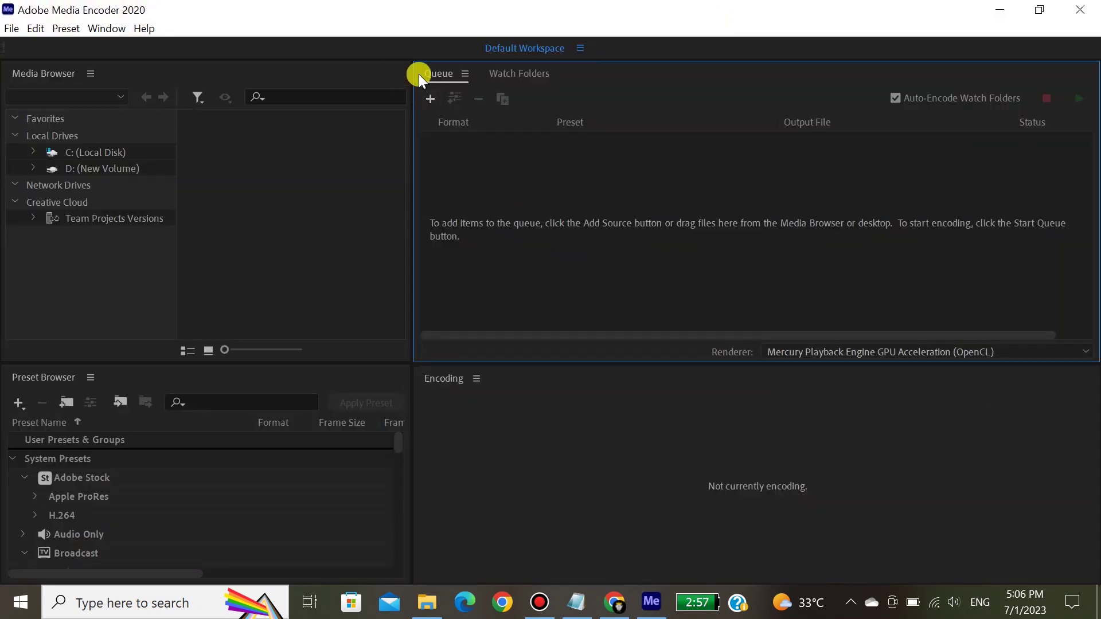
Add the Render composition from Project File (MAEDITZ) (converted) in Desktop's Downloaded\Project 05 folder to the encoding queue
{"action": "left_click", "coordinate": [432, 99]}
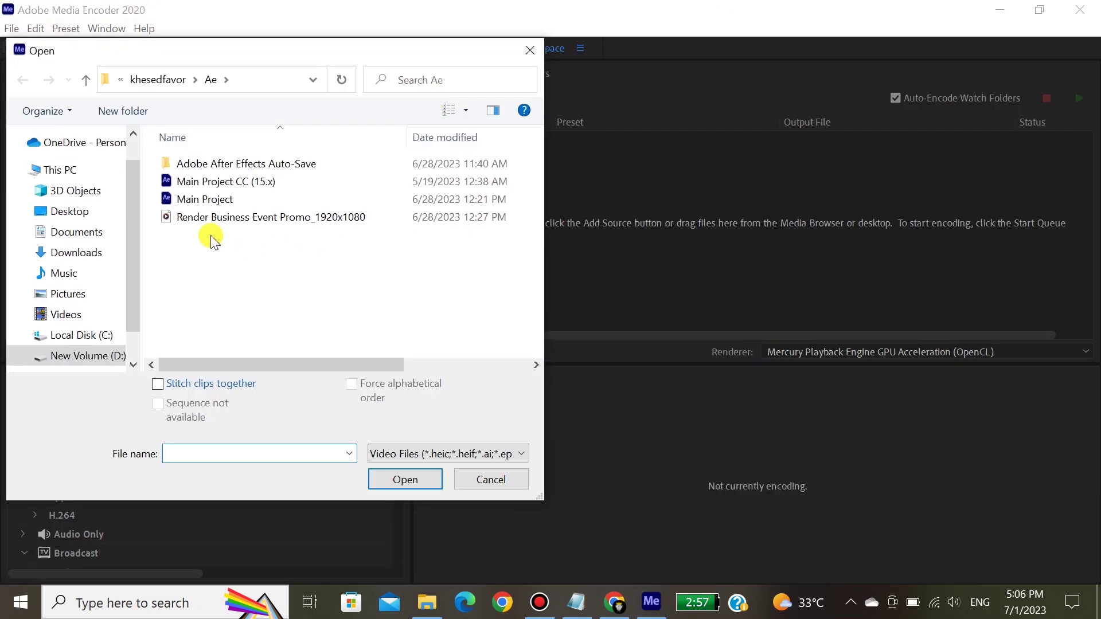
{"action": "left_click", "coordinate": [75, 190]}
{"action": "left_click", "coordinate": [69, 211]}
{"action": "double_click", "coordinate": [204, 181]}
{"action": "double_click", "coordinate": [203, 164]}
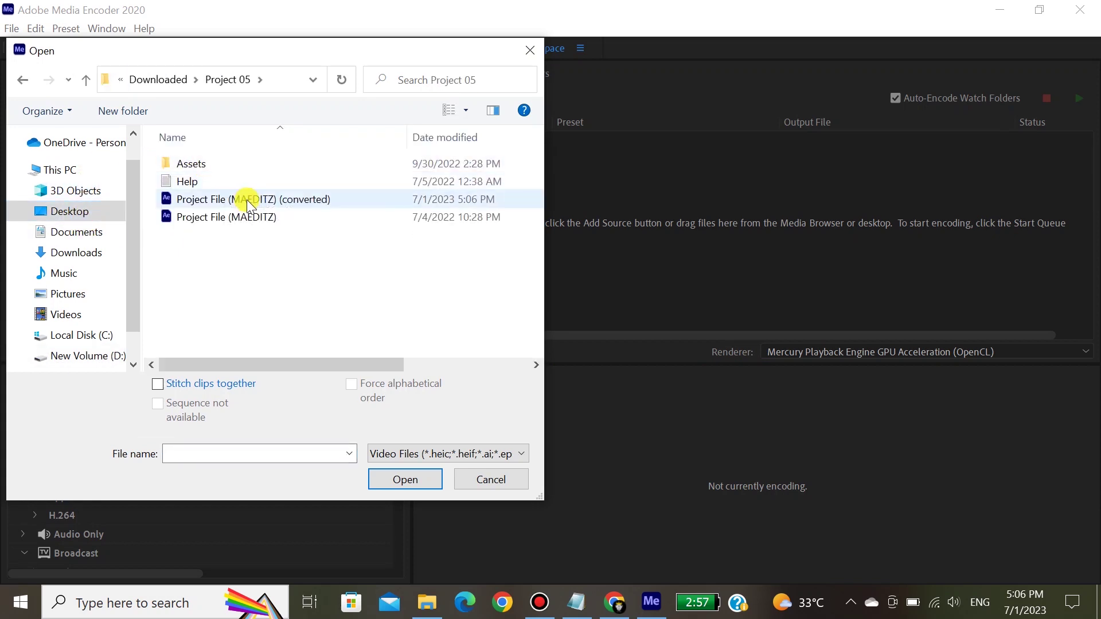
{"action": "double_click", "coordinate": [273, 198]}
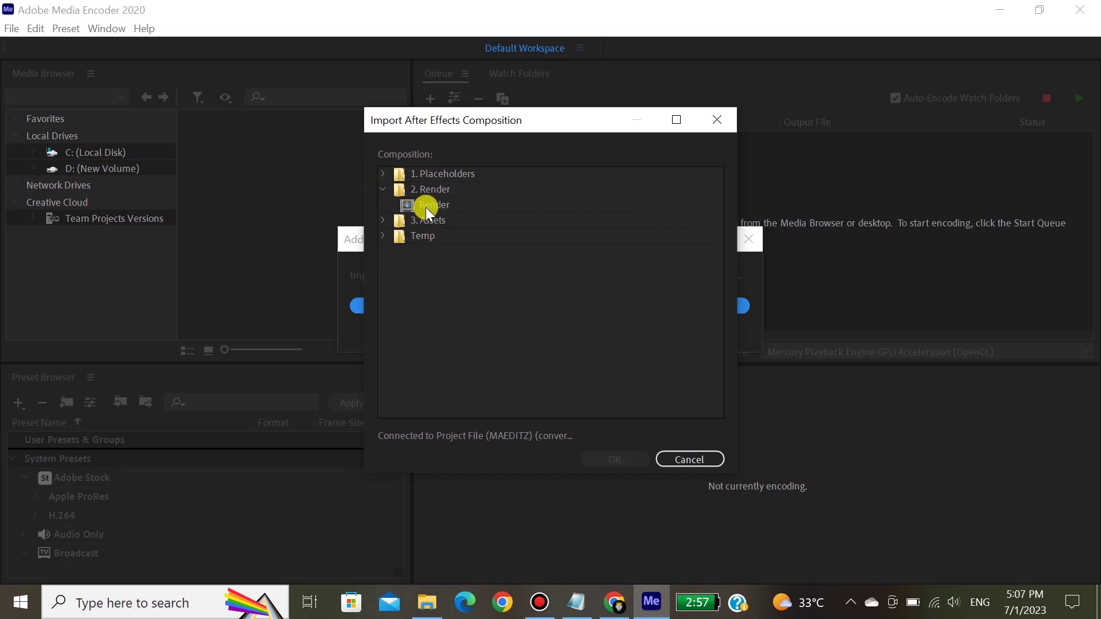
{"action": "left_click", "coordinate": [428, 207]}
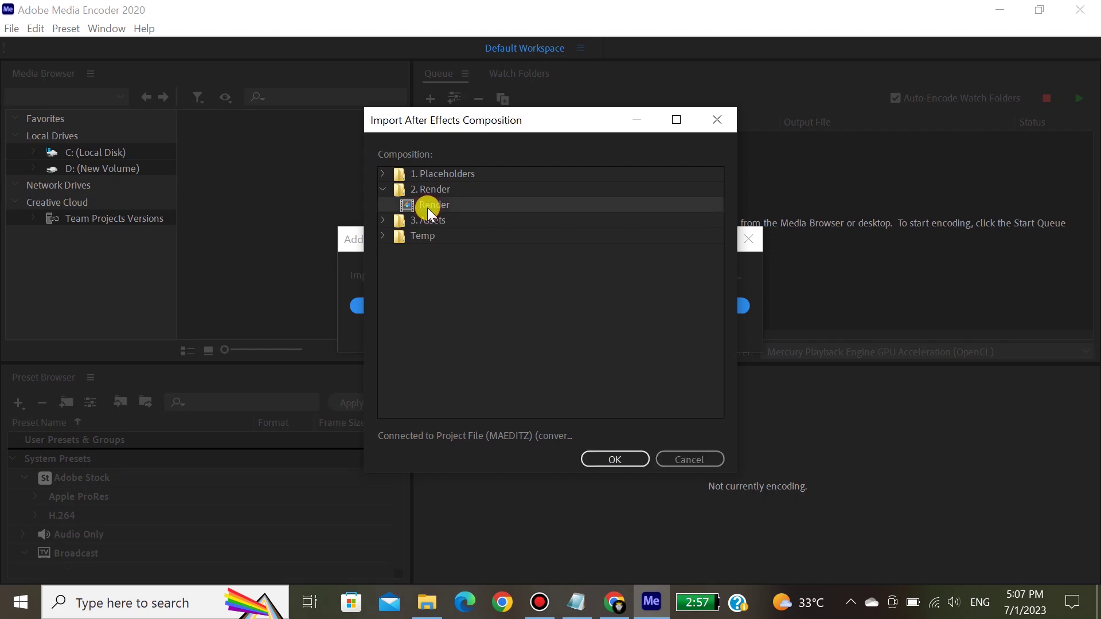
{"action": "left_click", "coordinate": [607, 464]}
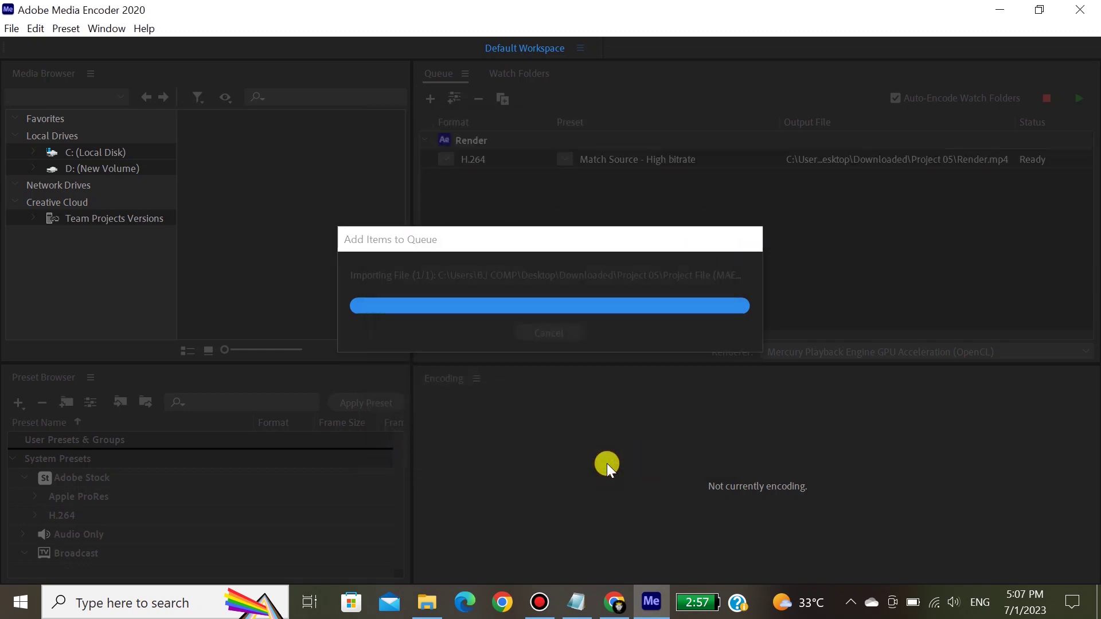
Try Match Source - Medium bitrate for the queued Render output, look through the H.264 presets and return to Match Source - High bitrate
{"action": "left_click", "coordinate": [529, 158]}
{"action": "left_click", "coordinate": [468, 158]}
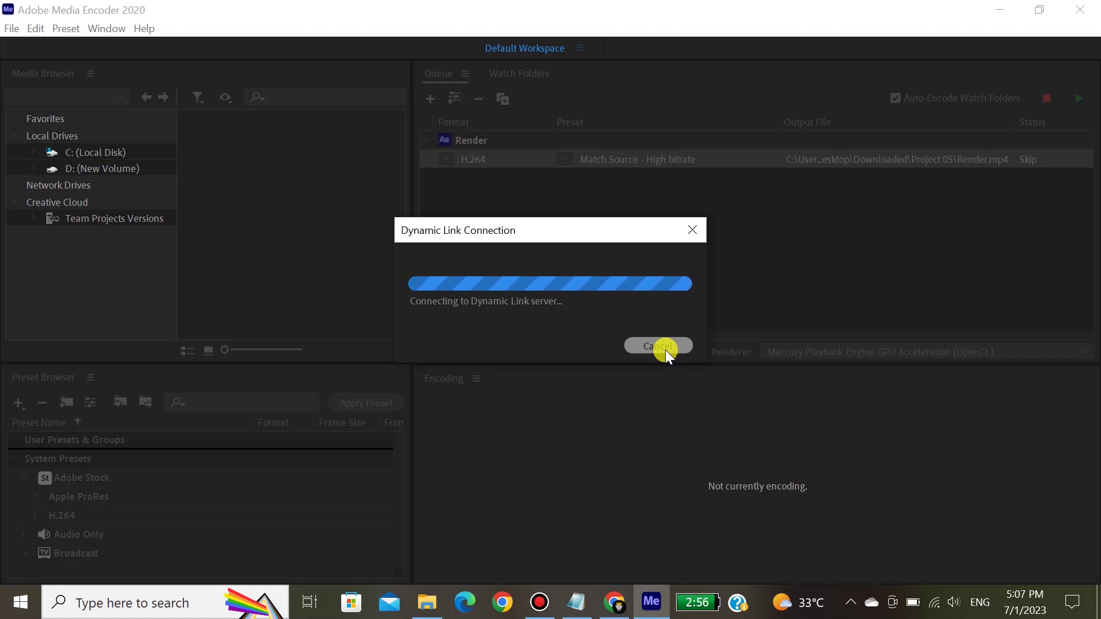
{"action": "left_click", "coordinate": [569, 158]}
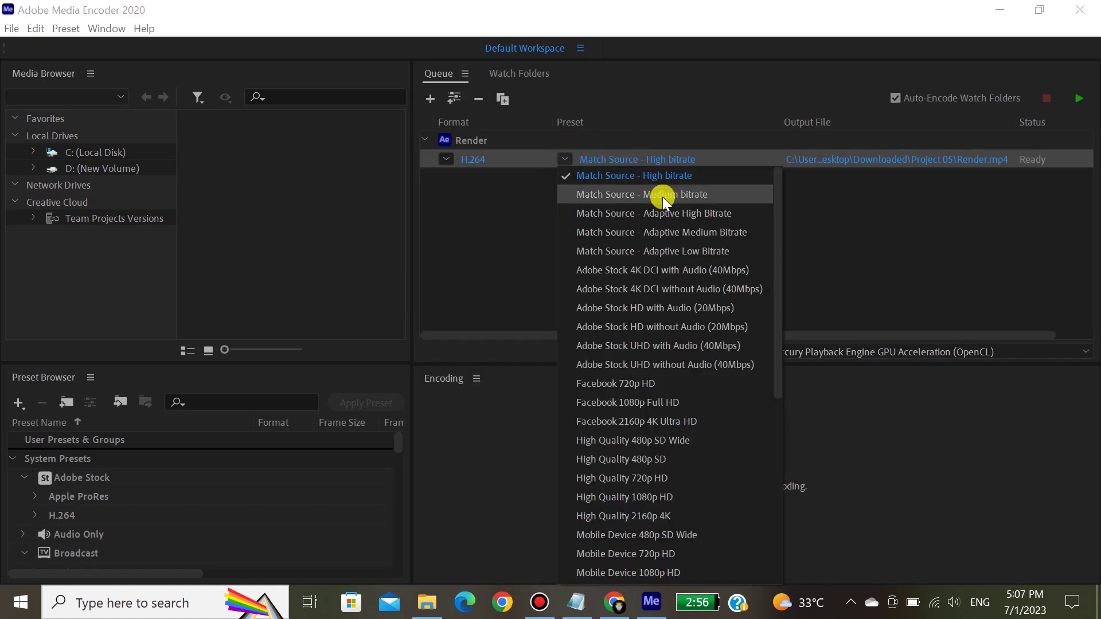
{"action": "left_click", "coordinate": [663, 193]}
{"action": "left_click", "coordinate": [566, 160]}
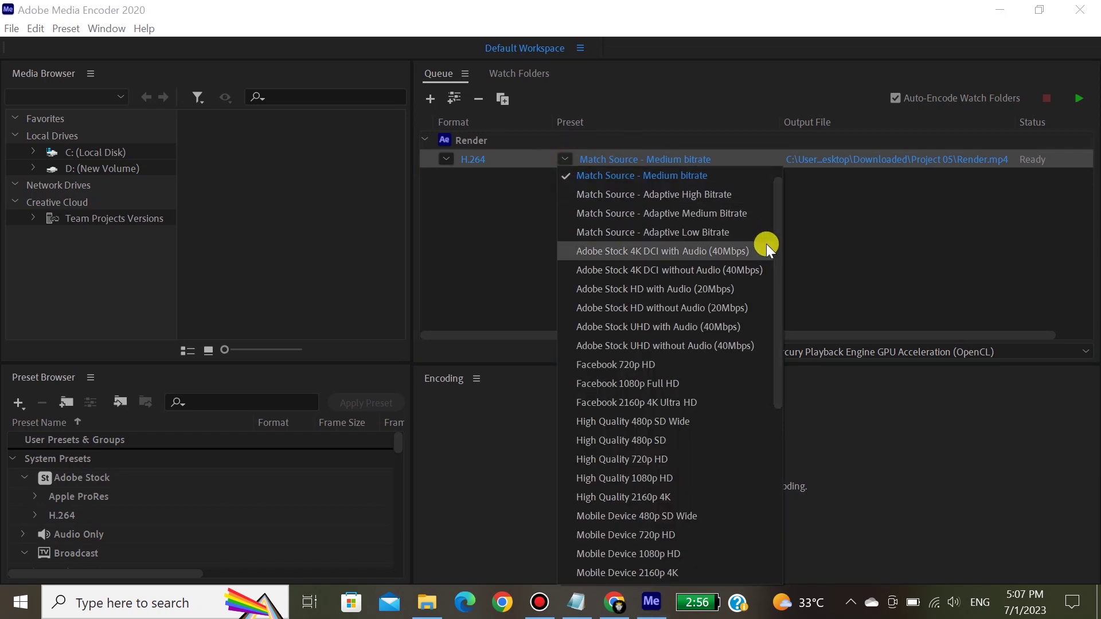
{"action": "left_click_drag", "start_coordinate": [779, 244], "coordinate": [786, 315]}
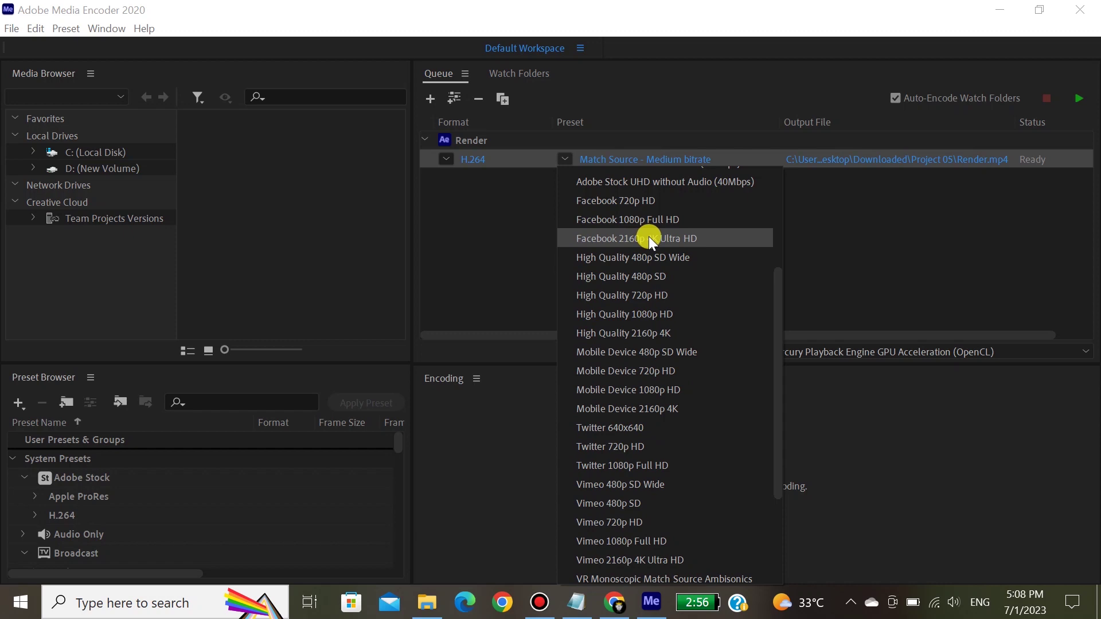
{"action": "left_click_drag", "start_coordinate": [776, 315], "coordinate": [794, 187]}
{"action": "left_click", "coordinate": [694, 175]}
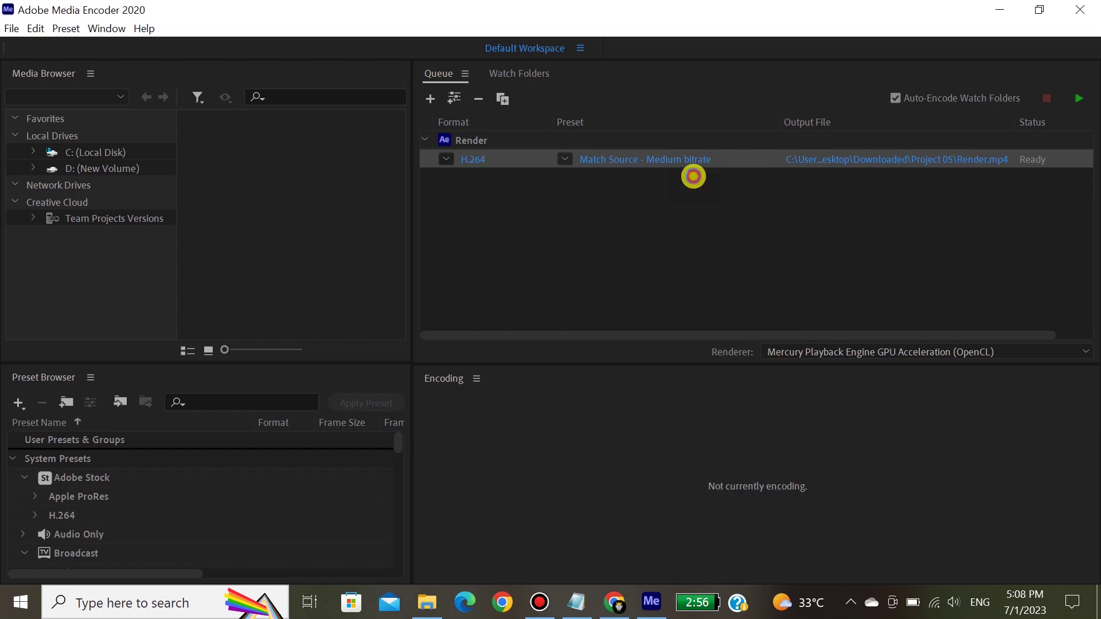
Try to encode the queued Render output
{"action": "left_click", "coordinate": [1071, 102]}
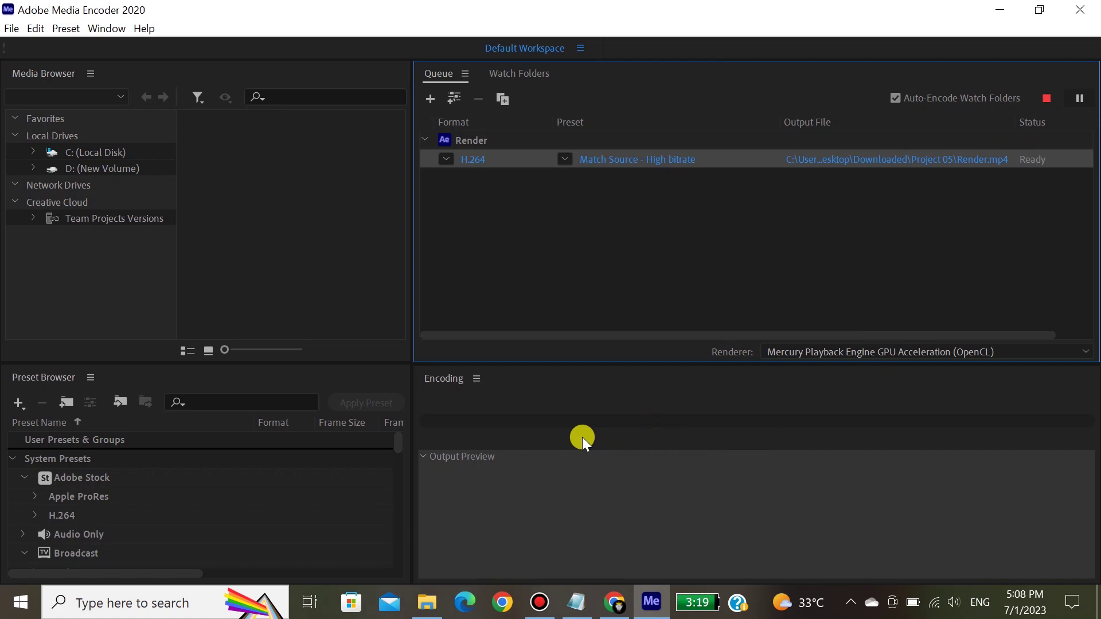
{"action": "left_click", "coordinate": [422, 459]}
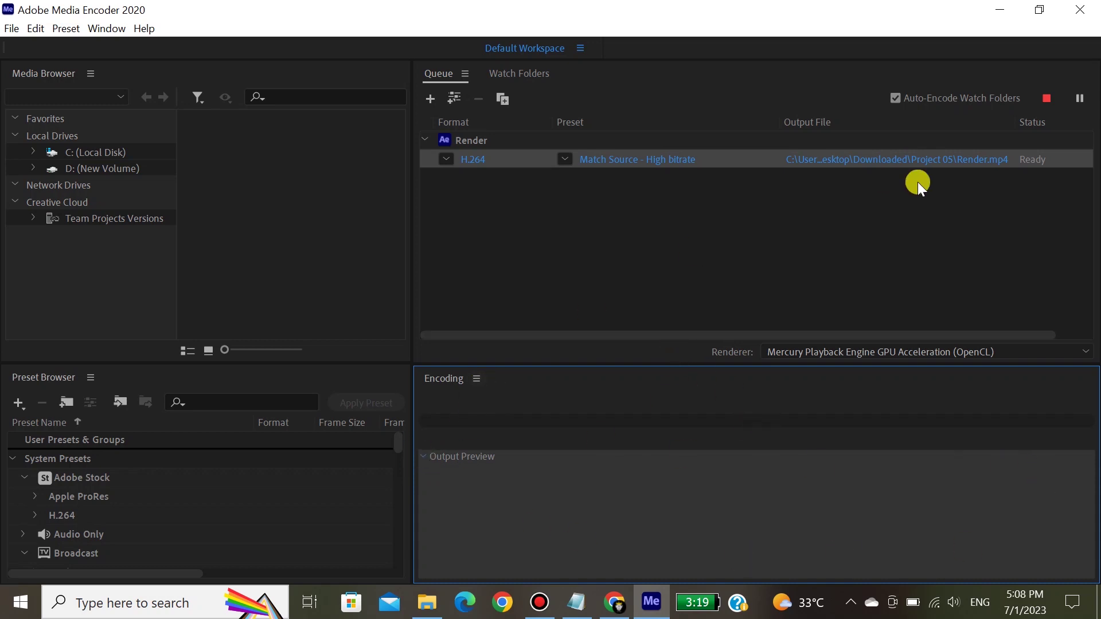
{"action": "left_click_drag", "start_coordinate": [757, 336], "coordinate": [628, 333]}
Quit Adobe Media Encoder despite the encoding in progress and relaunch it from the desktop
{"action": "left_click", "coordinate": [1093, 7]}
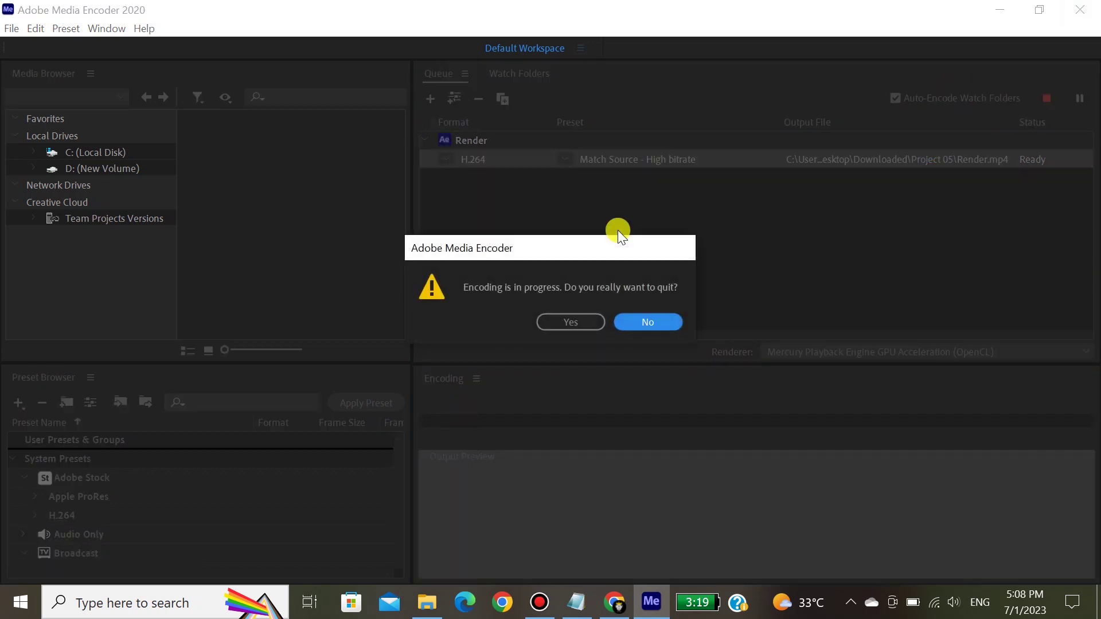
{"action": "left_click", "coordinate": [647, 319]}
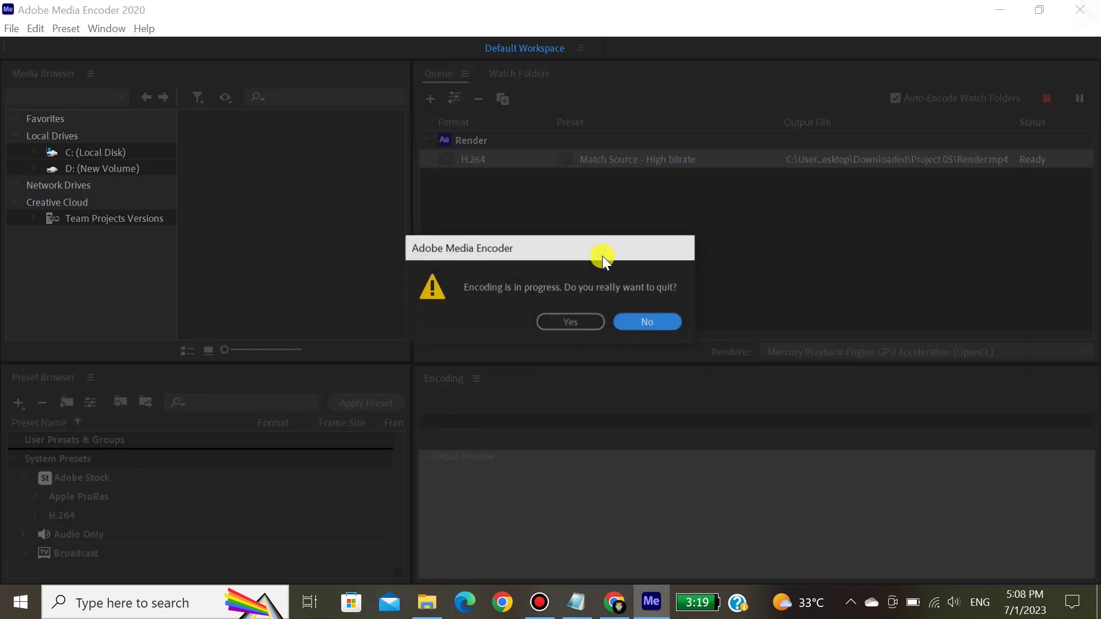
{"action": "left_click", "coordinate": [585, 320]}
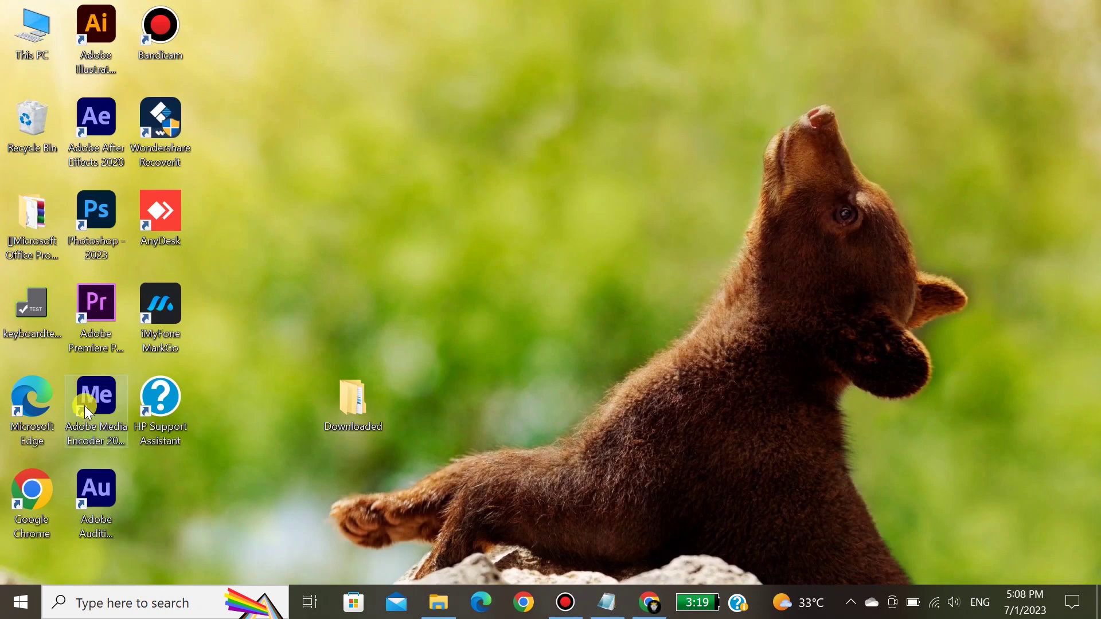
{"action": "double_click", "coordinate": [95, 401]}
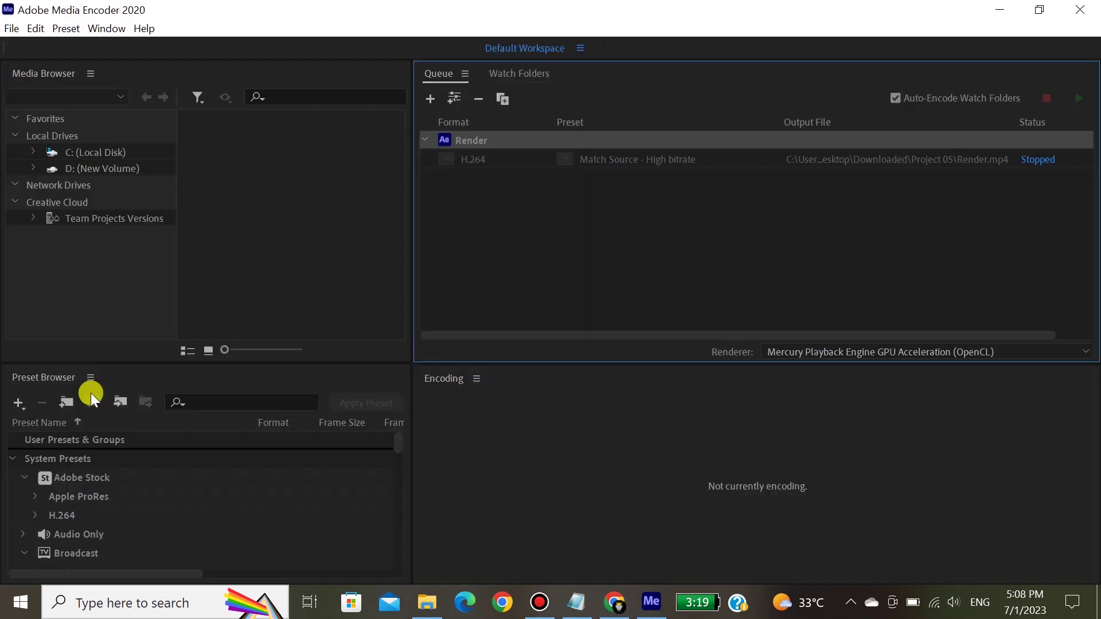
Remove the stopped H.264 Render output from the encoding queue
{"action": "right_click", "coordinate": [522, 159]}
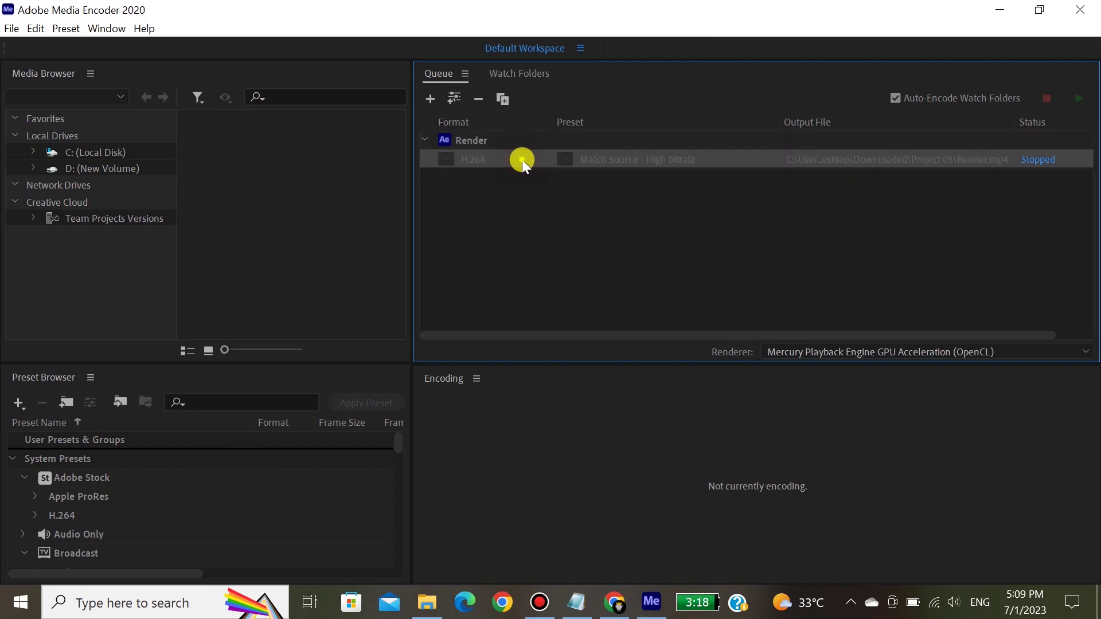
{"action": "left_click", "coordinate": [566, 325]}
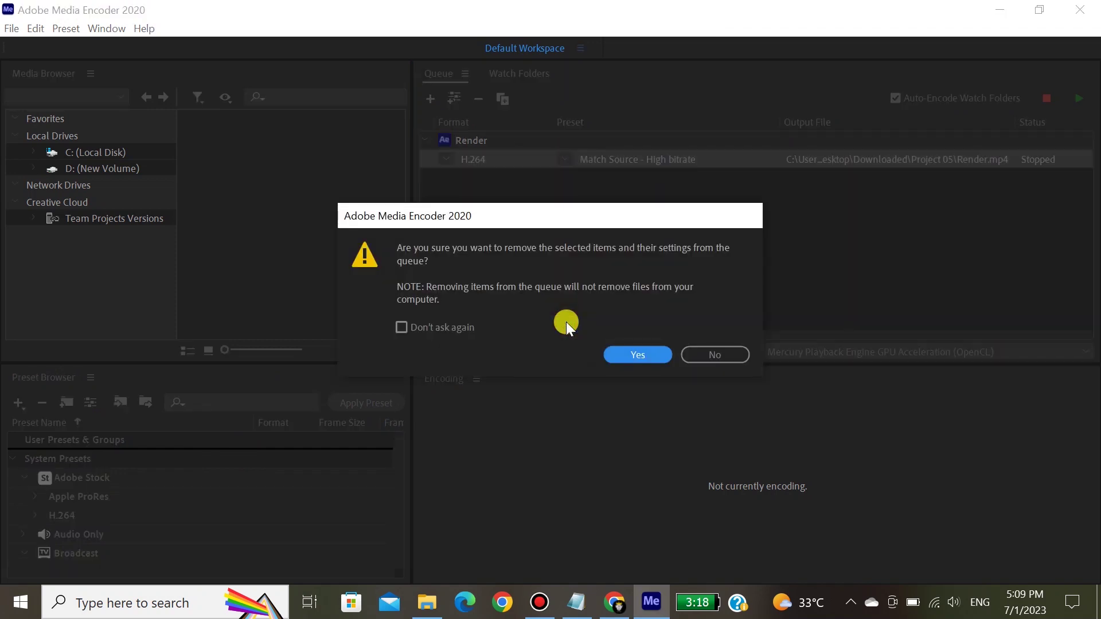
{"action": "key", "text": "Return"}
Add the Render composition in the 2. Render folder of Project File (MAEDITZ) (converted) to the encoding queue
{"action": "left_click", "coordinate": [428, 99]}
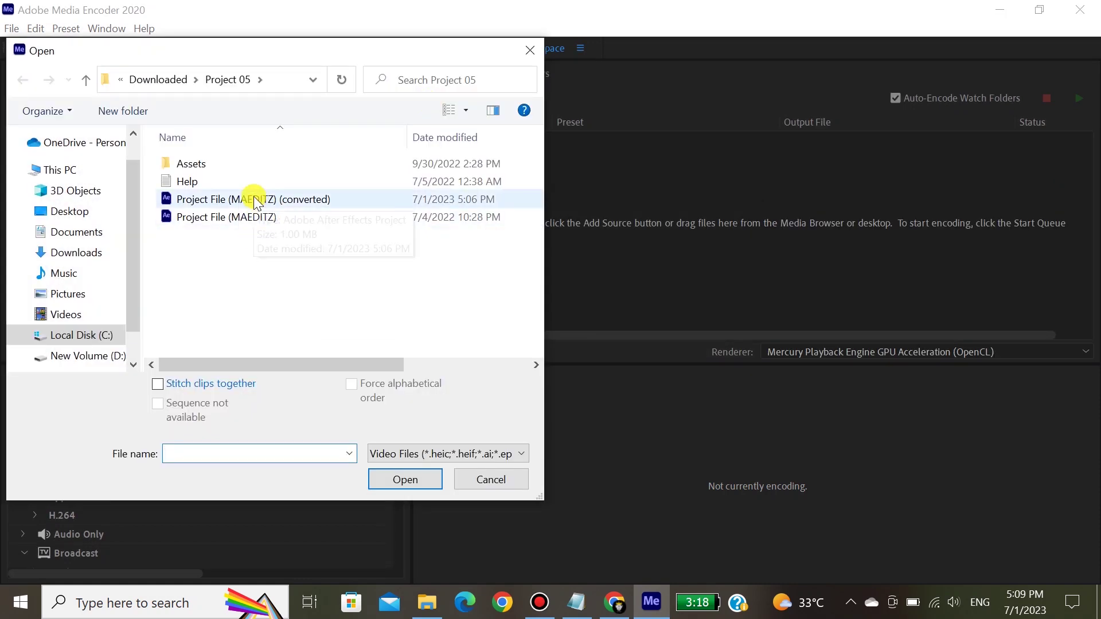
{"action": "double_click", "coordinate": [251, 199]}
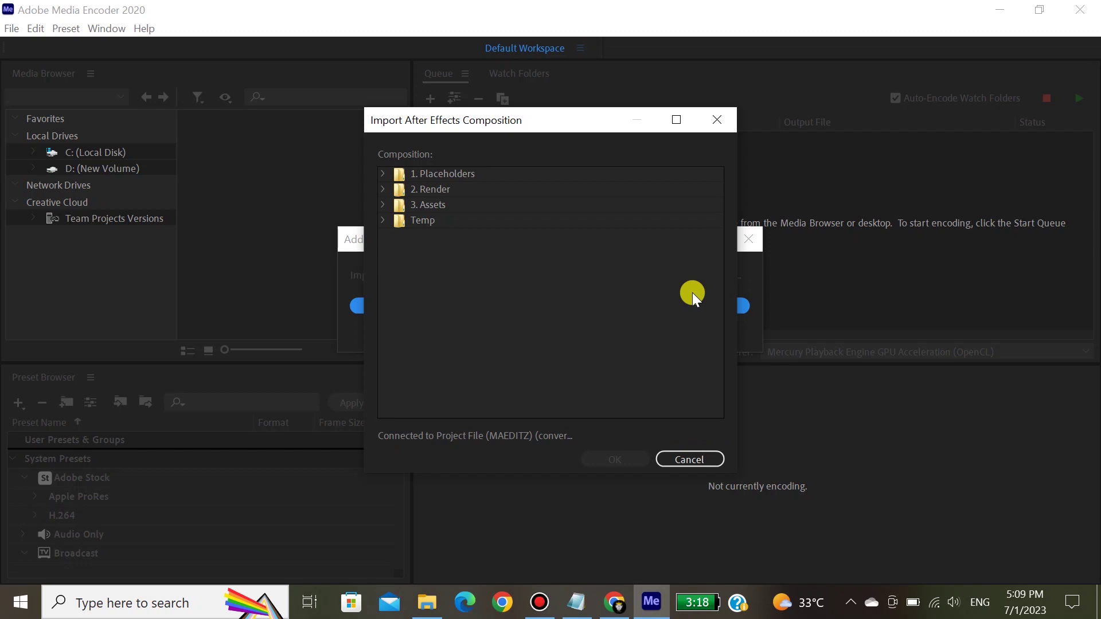
{"action": "left_click", "coordinate": [383, 189]}
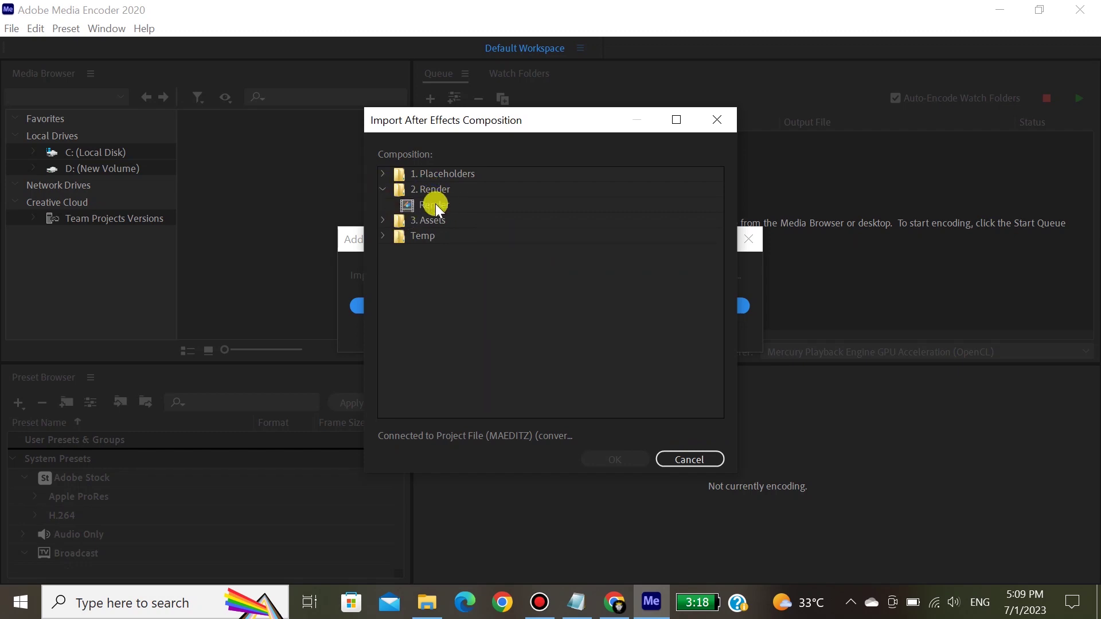
{"action": "left_click", "coordinate": [383, 189]}
{"action": "left_click", "coordinate": [383, 174]}
{"action": "left_click", "coordinate": [384, 174]}
{"action": "left_click", "coordinate": [383, 189]}
{"action": "double_click", "coordinate": [412, 203]}
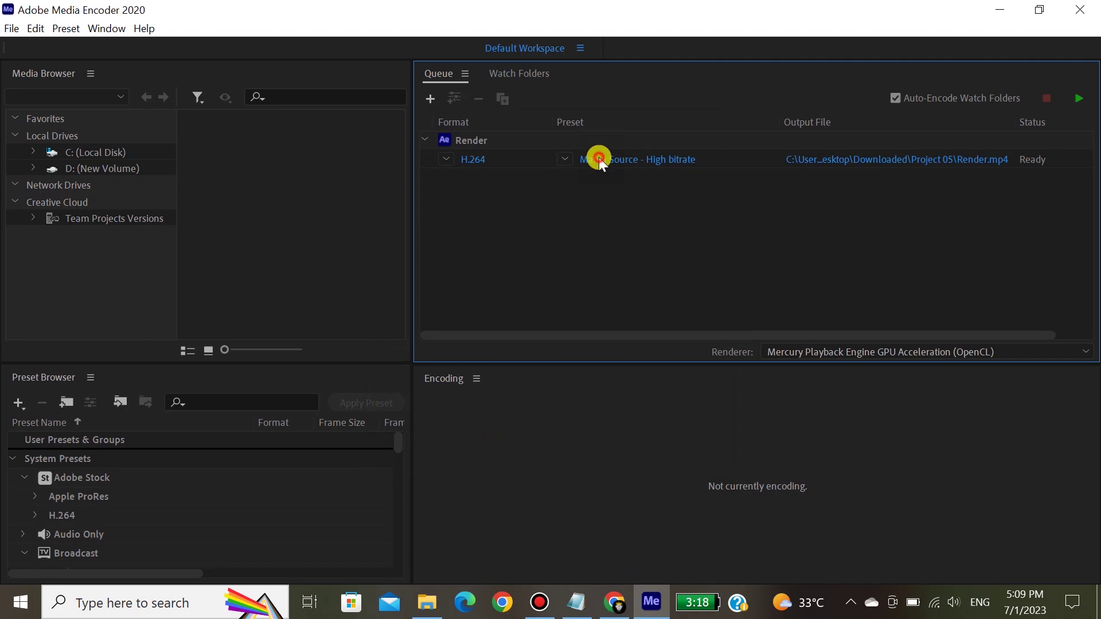
Open the Render output's export settings and choose the H.264 format with the Match Source - High bitrate preset
{"action": "left_click", "coordinate": [597, 164]}
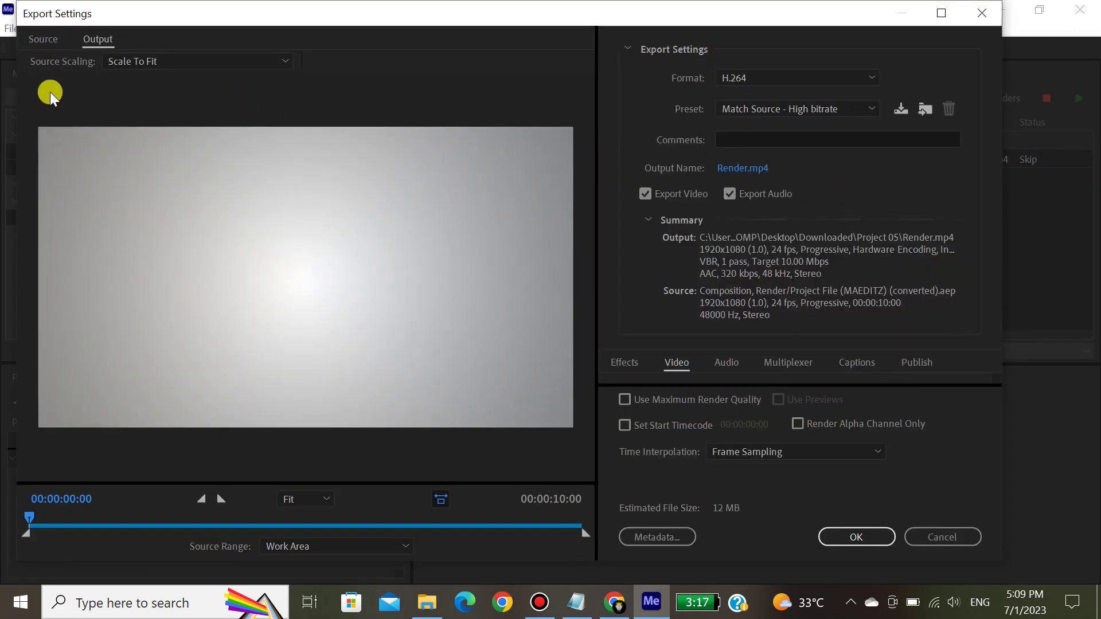
{"action": "left_click", "coordinate": [773, 72]}
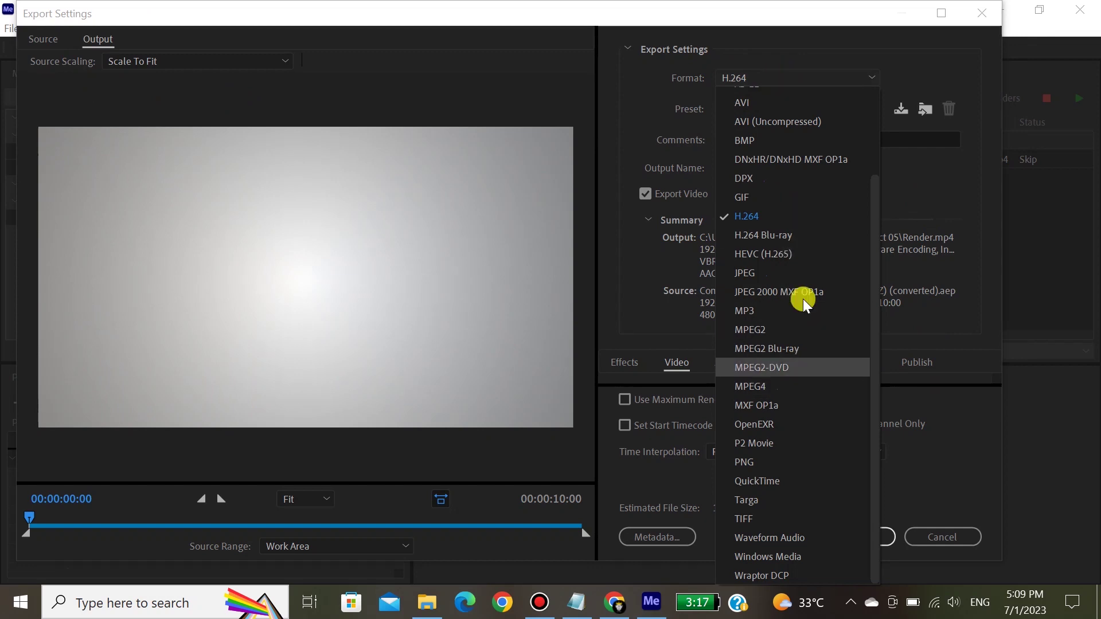
{"action": "left_click_drag", "start_coordinate": [872, 239], "coordinate": [875, 304]}
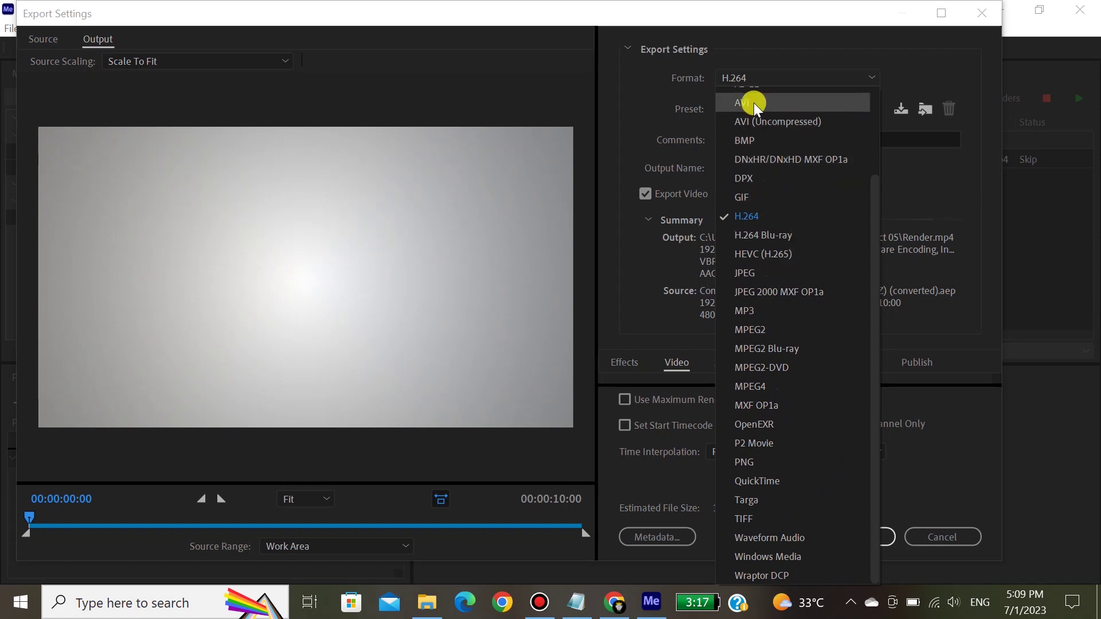
{"action": "left_click", "coordinate": [754, 215]}
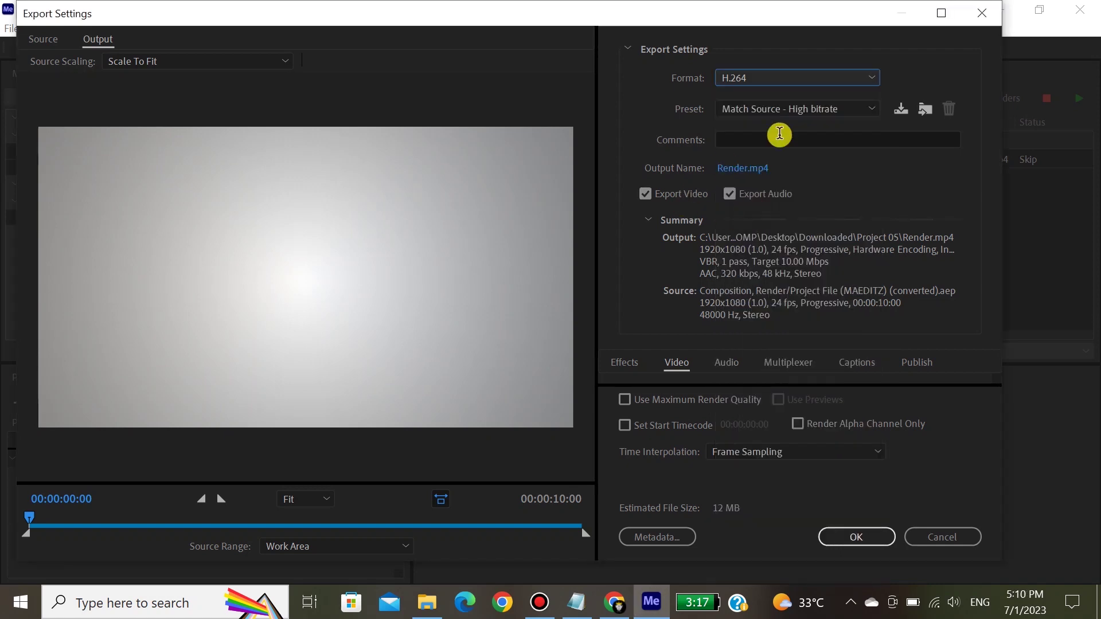
{"action": "left_click", "coordinate": [799, 109]}
{"action": "left_click_drag", "start_coordinate": [935, 222], "coordinate": [938, 445]}
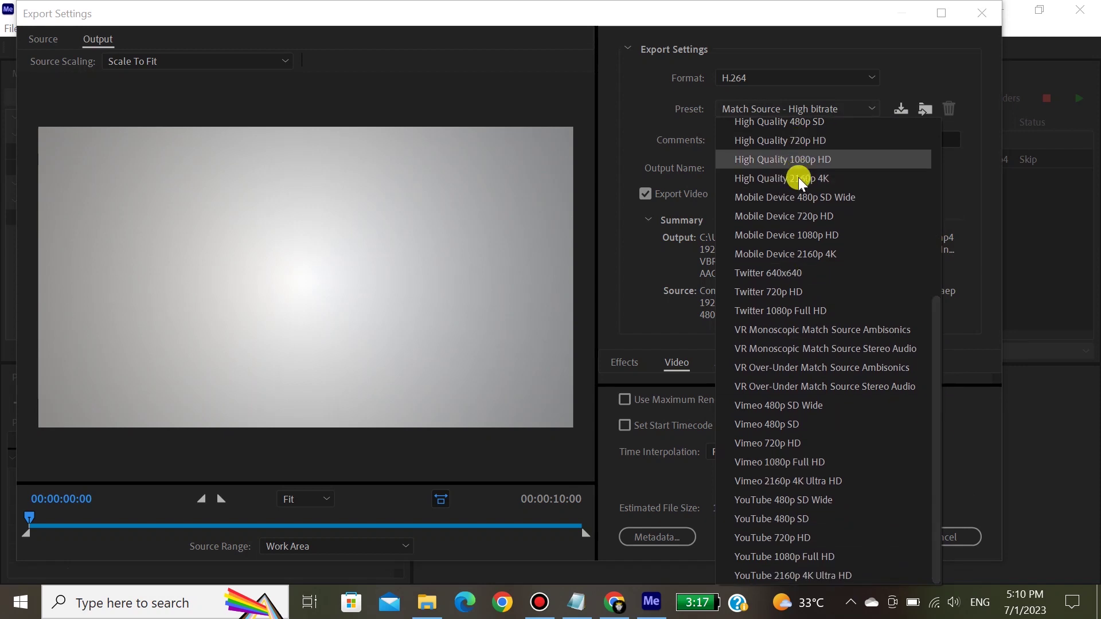
{"action": "left_click_drag", "start_coordinate": [937, 430], "coordinate": [898, 175]}
{"action": "left_click", "coordinate": [707, 154]}
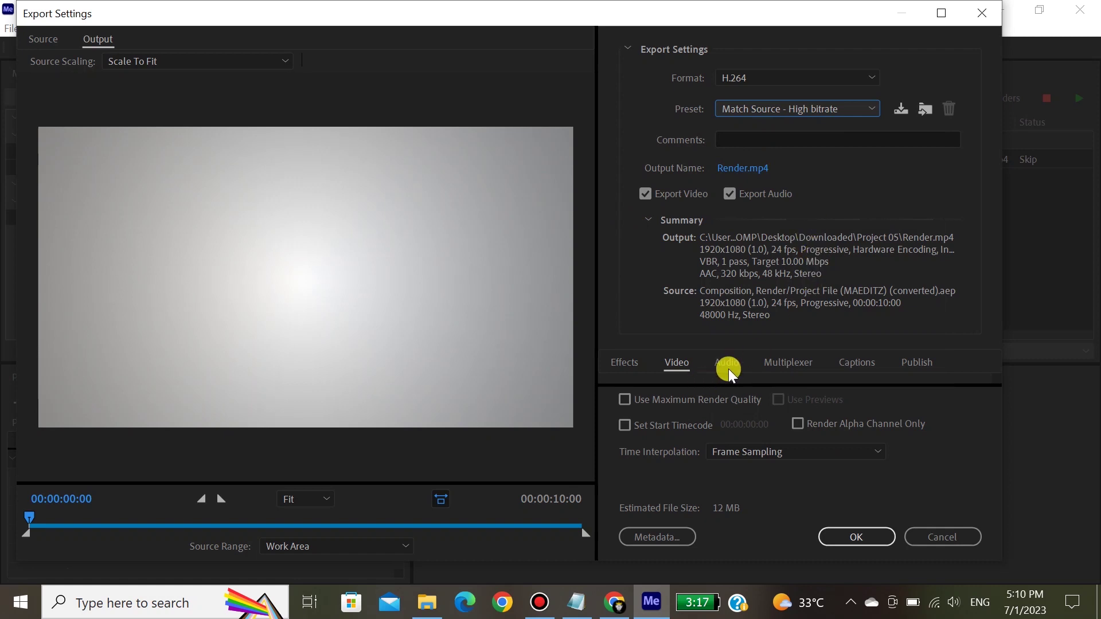
Keep time interpolation at Frame Sampling, check the audio section and accept the export settings
{"action": "left_click", "coordinate": [741, 451]}
{"action": "left_click", "coordinate": [742, 449]}
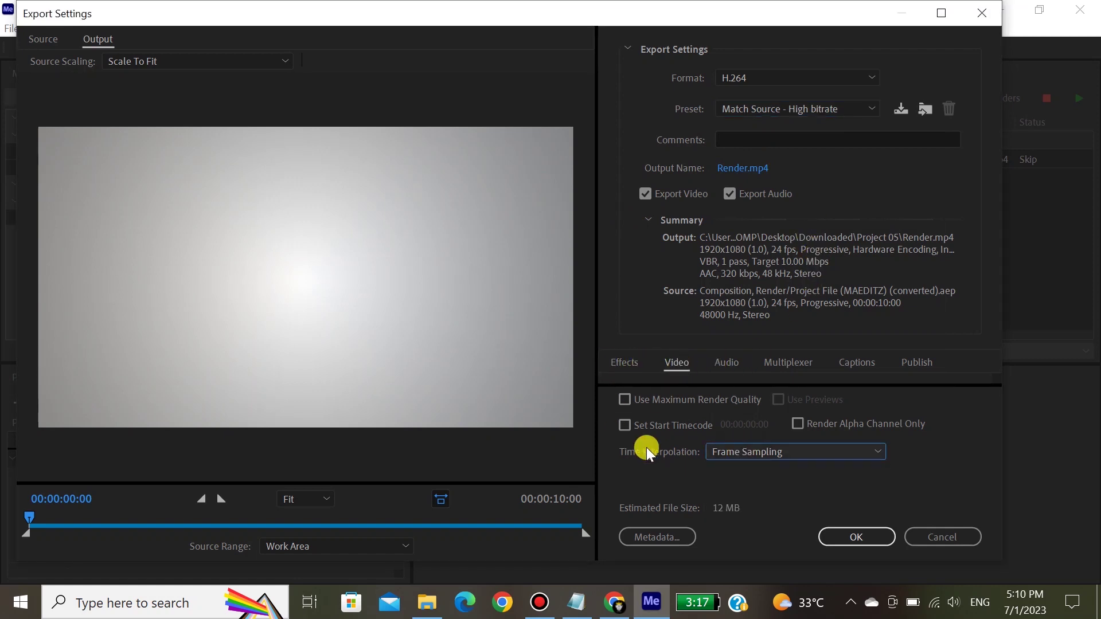
{"action": "left_click", "coordinate": [726, 360]}
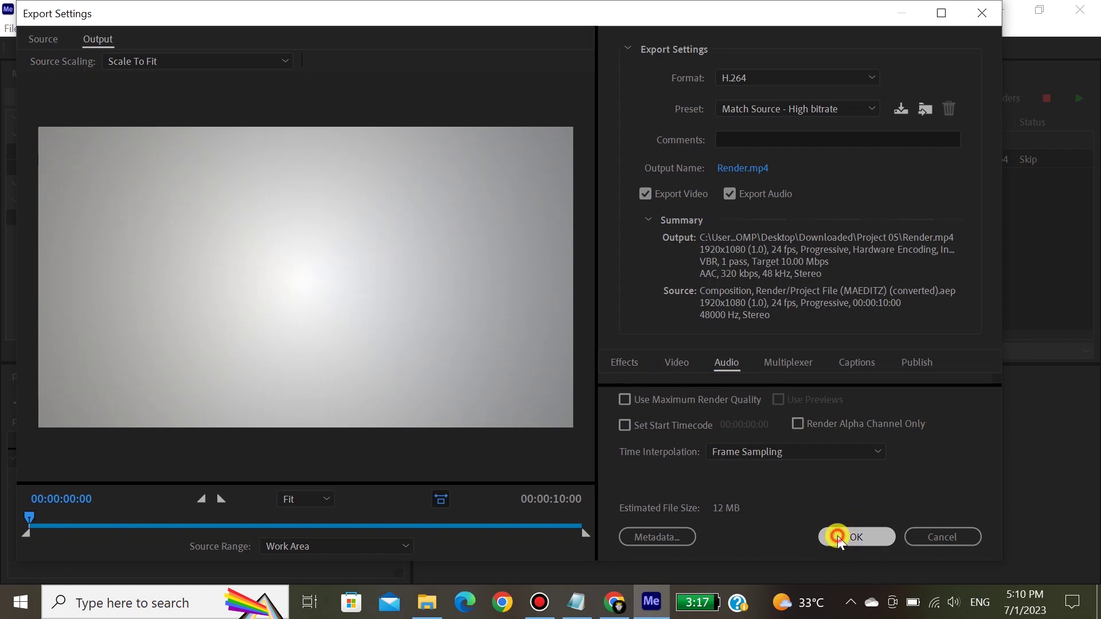
{"action": "left_click", "coordinate": [856, 537]}
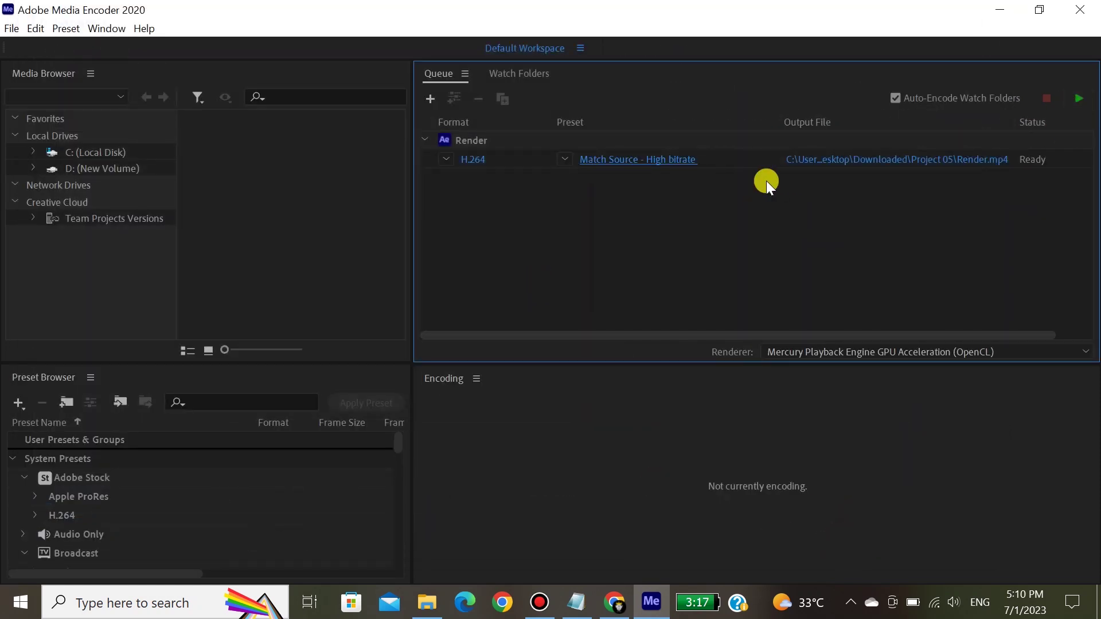
Start encoding the queued Render output to Render.mp4
{"action": "left_click", "coordinate": [752, 162]}
{"action": "left_click", "coordinate": [1071, 99]}
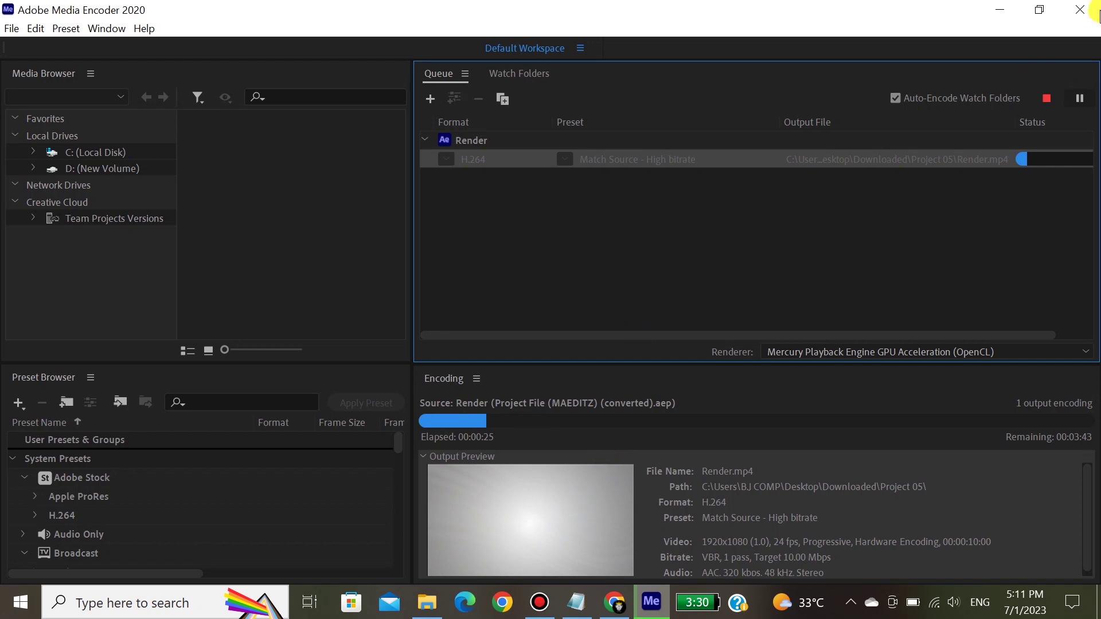
Stop the encoding queue without finishing the current file and close Adobe Media Encoder
{"action": "left_click", "coordinate": [1046, 96]}
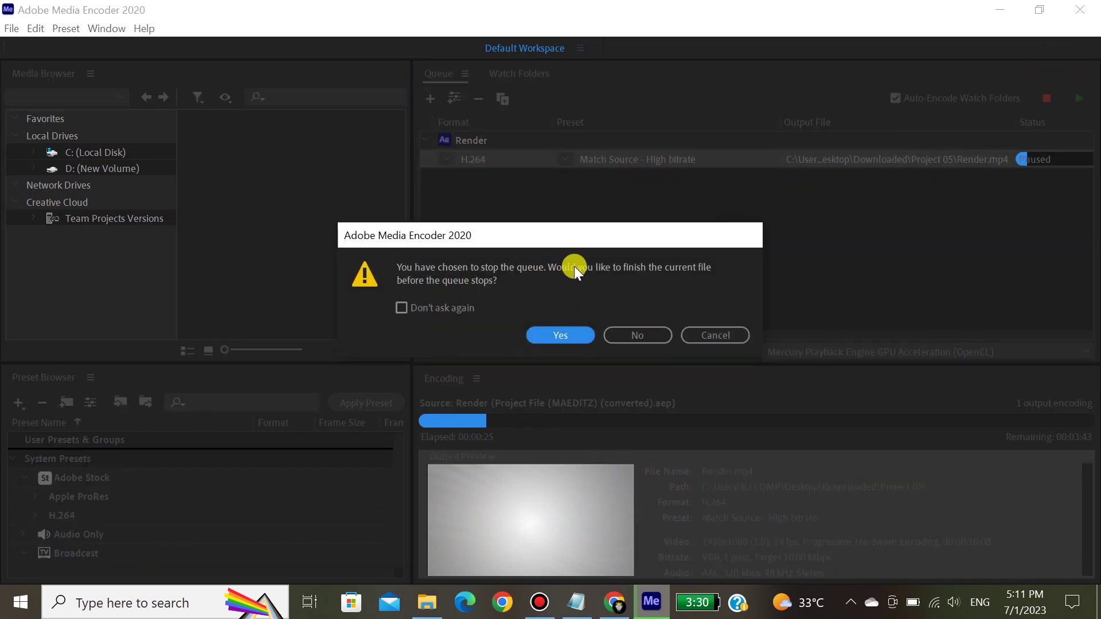
{"action": "left_click", "coordinate": [578, 336]}
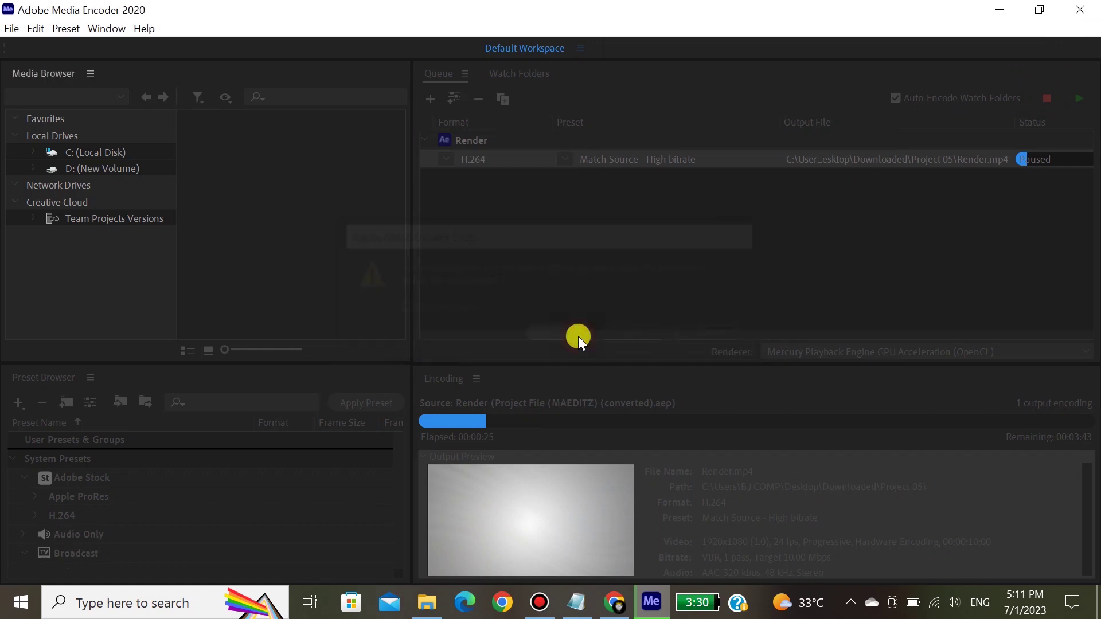
{"action": "left_click", "coordinate": [1047, 100]}
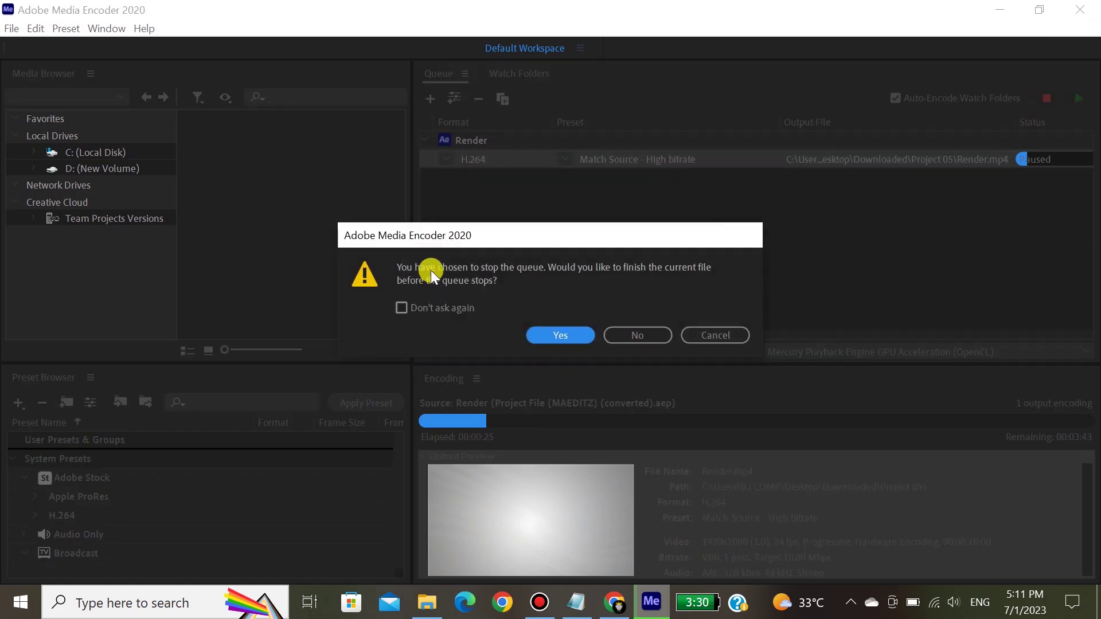
{"action": "left_click", "coordinate": [625, 335]}
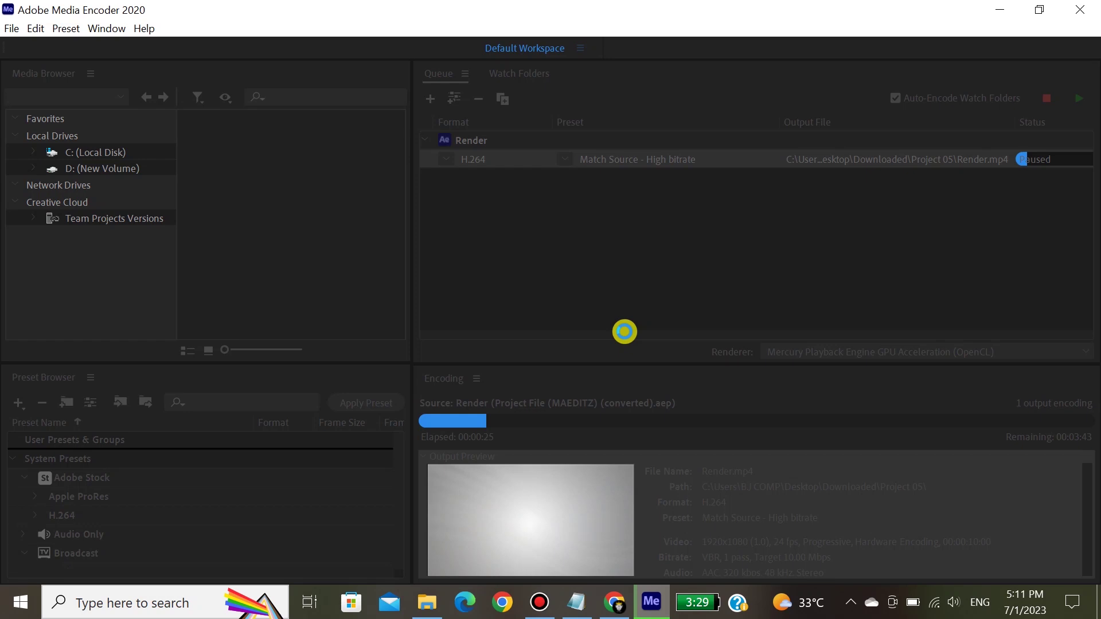
{"action": "left_click", "coordinate": [625, 331]}
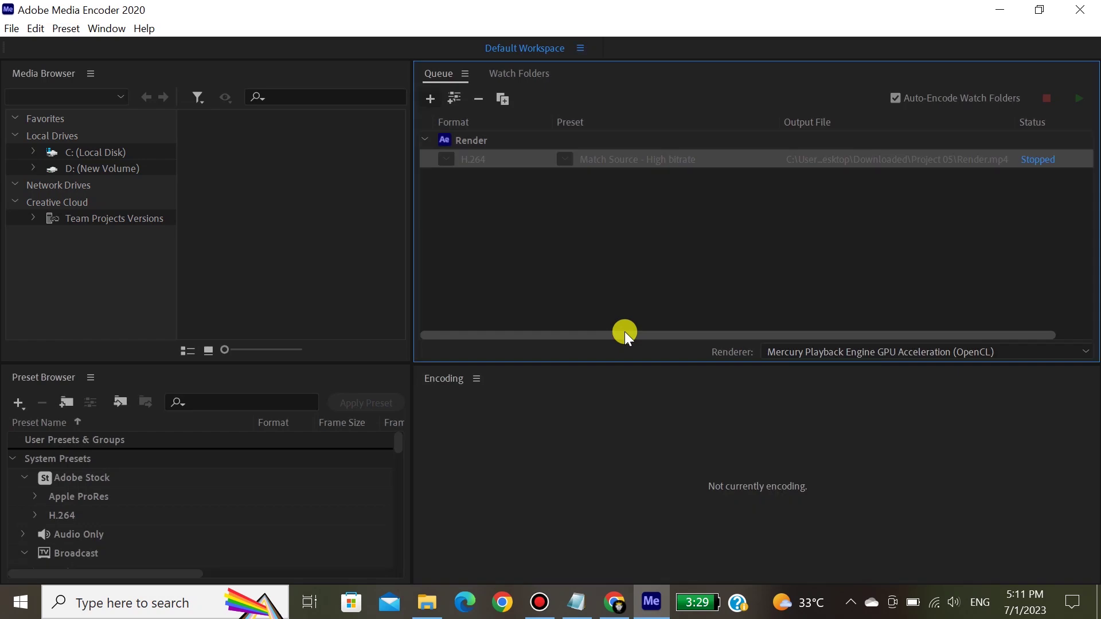
{"action": "left_click", "coordinate": [1080, 10]}
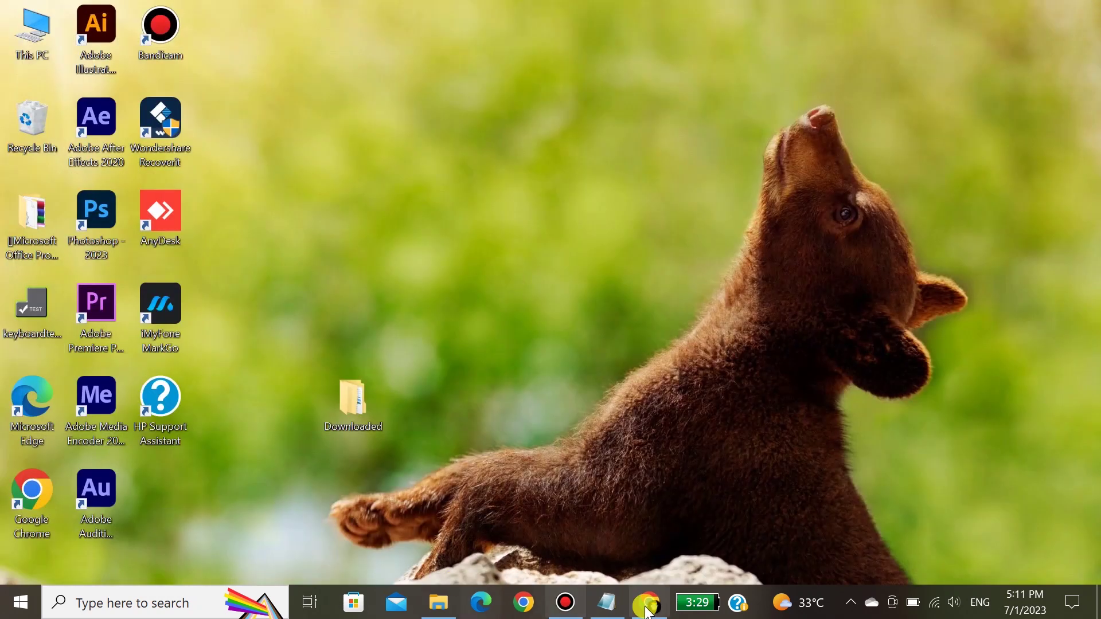
Open the Downloaded folder on the desktop and extract the Project 12 archive
{"action": "double_click", "coordinate": [344, 427]}
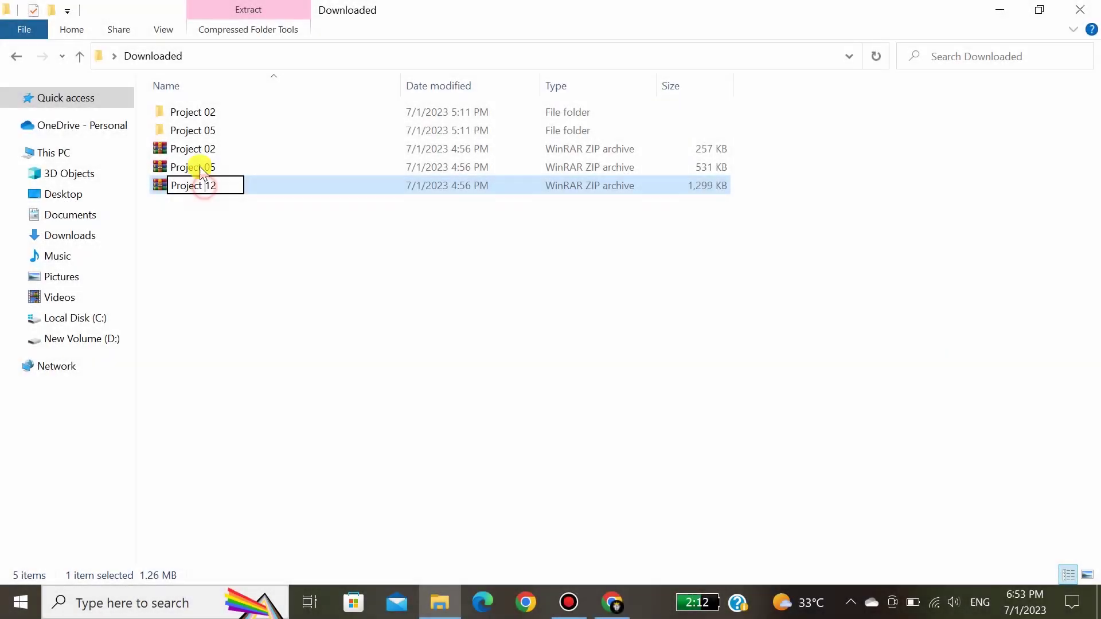
{"action": "left_click", "coordinate": [201, 227]}
{"action": "left_click", "coordinate": [188, 188]}
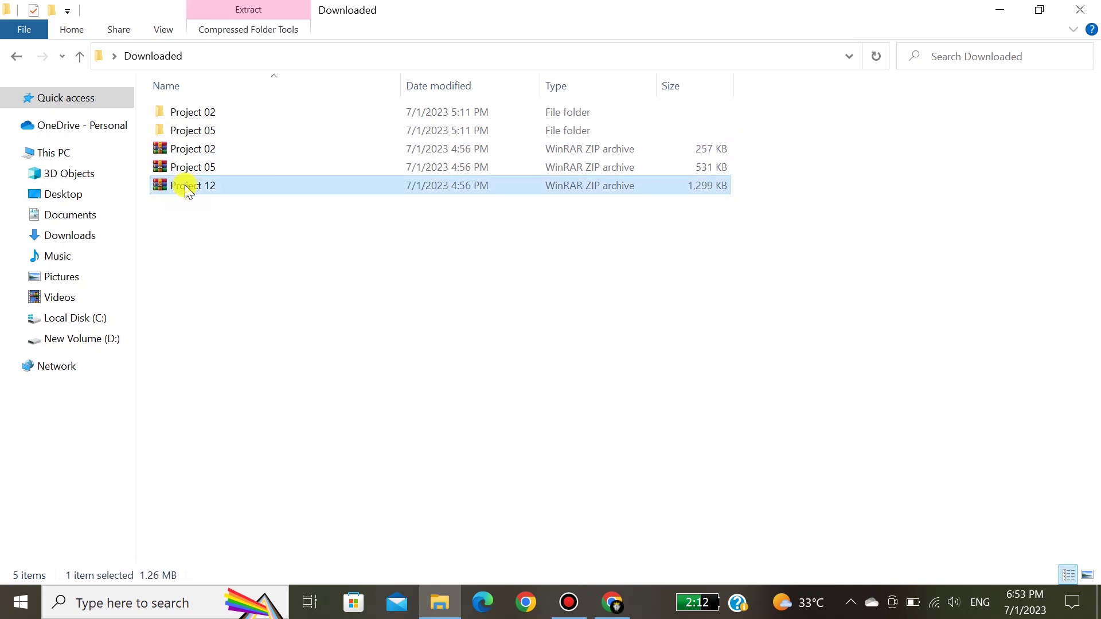
{"action": "right_click", "coordinate": [188, 189]}
{"action": "left_click", "coordinate": [273, 291]}
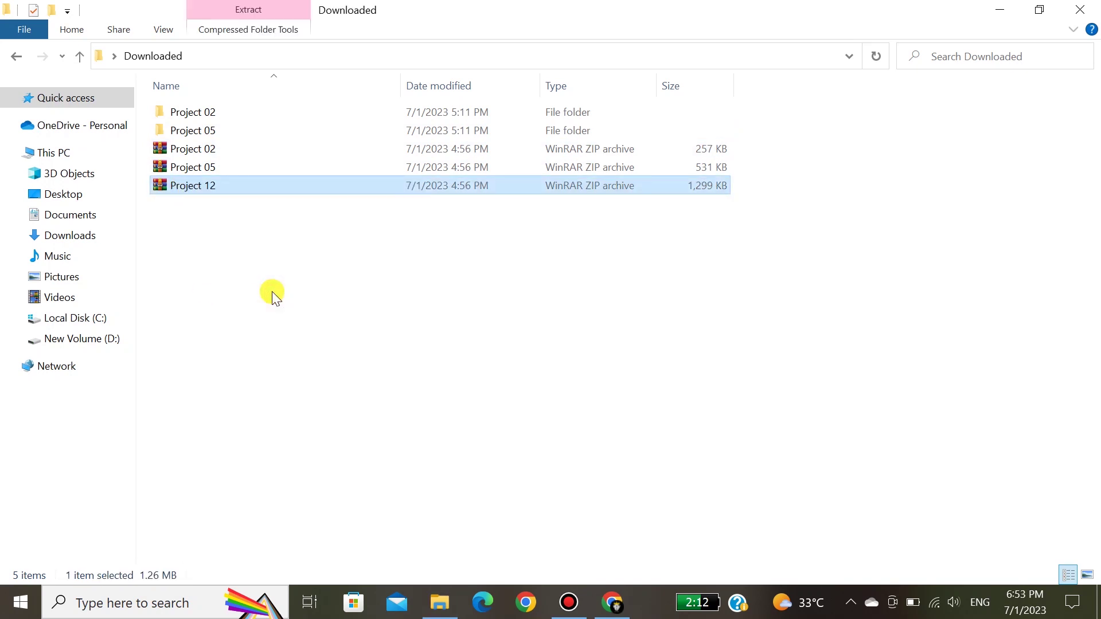
Open the Project 12 folder and review the font download links in its Font text file, closing the file when done
{"action": "double_click", "coordinate": [187, 148]}
{"action": "double_click", "coordinate": [184, 130]}
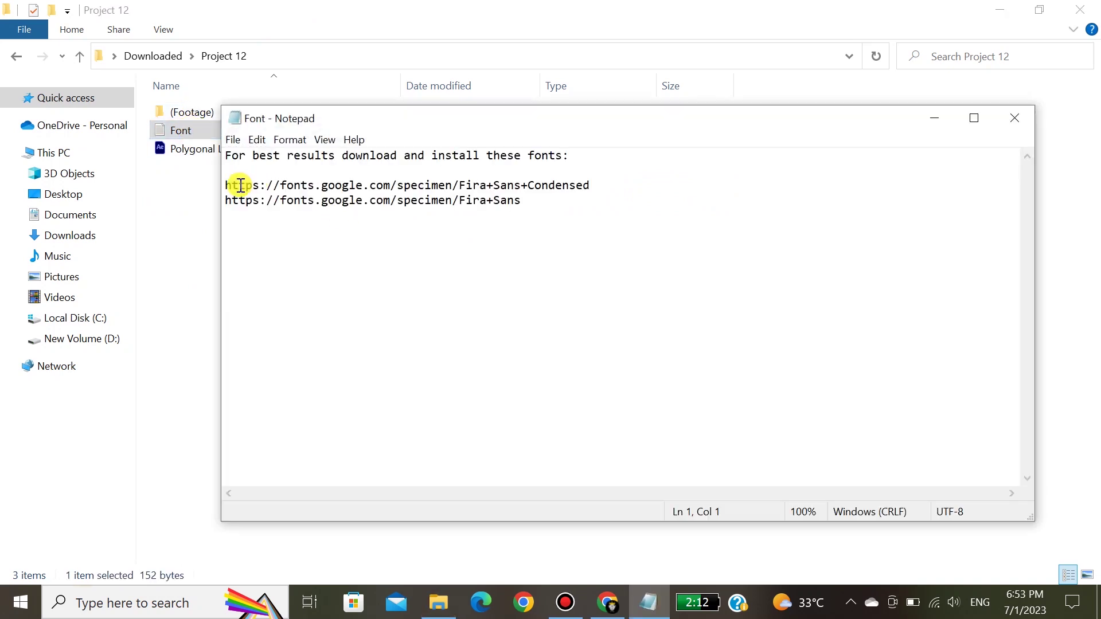
{"action": "mouse_move", "coordinate": [226, 185]}
{"action": "left_mouse_down"}
{"action": "mouse_move", "coordinate": [576, 186]}
{"action": "mouse_move", "coordinate": [226, 201]}
{"action": "left_mouse_up"}
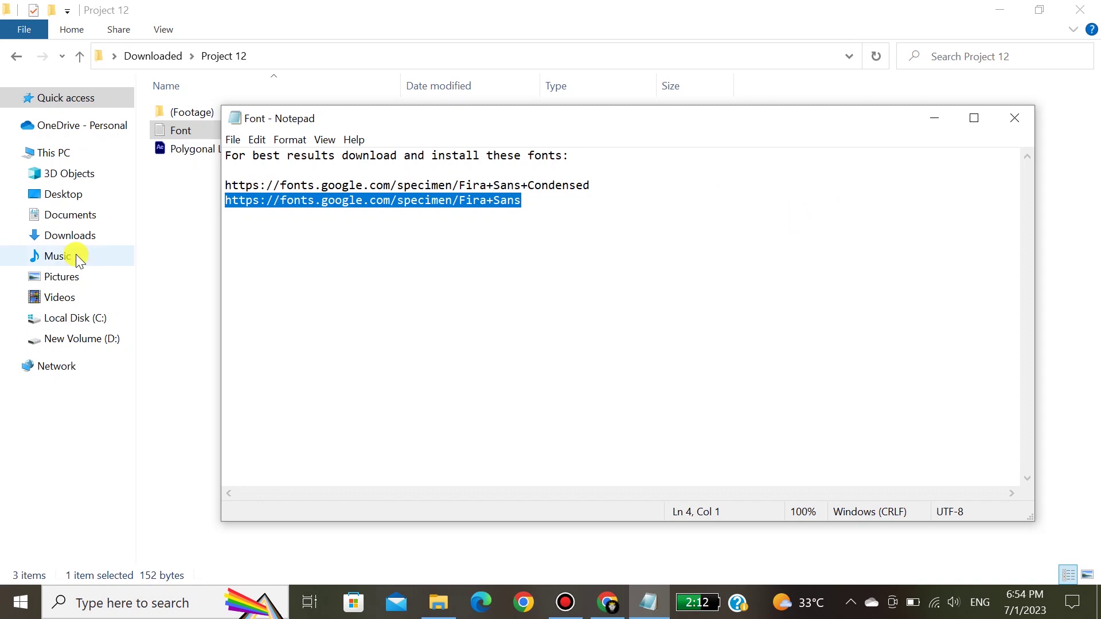
{"action": "key", "text": "alt+F4"}
Open the Polygonal Logo Reveal project in After Effects and select the LOGO Placeholder composition in the 1. Placeholders folder
{"action": "double_click", "coordinate": [191, 147]}
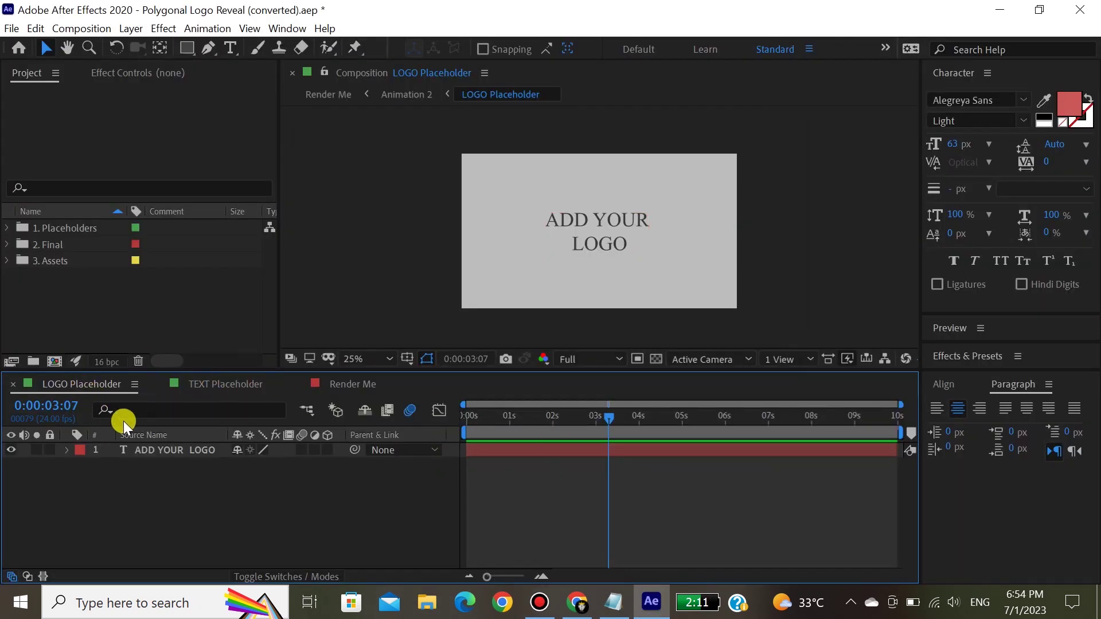
{"action": "left_click", "coordinate": [8, 228]}
{"action": "left_click", "coordinate": [57, 244]}
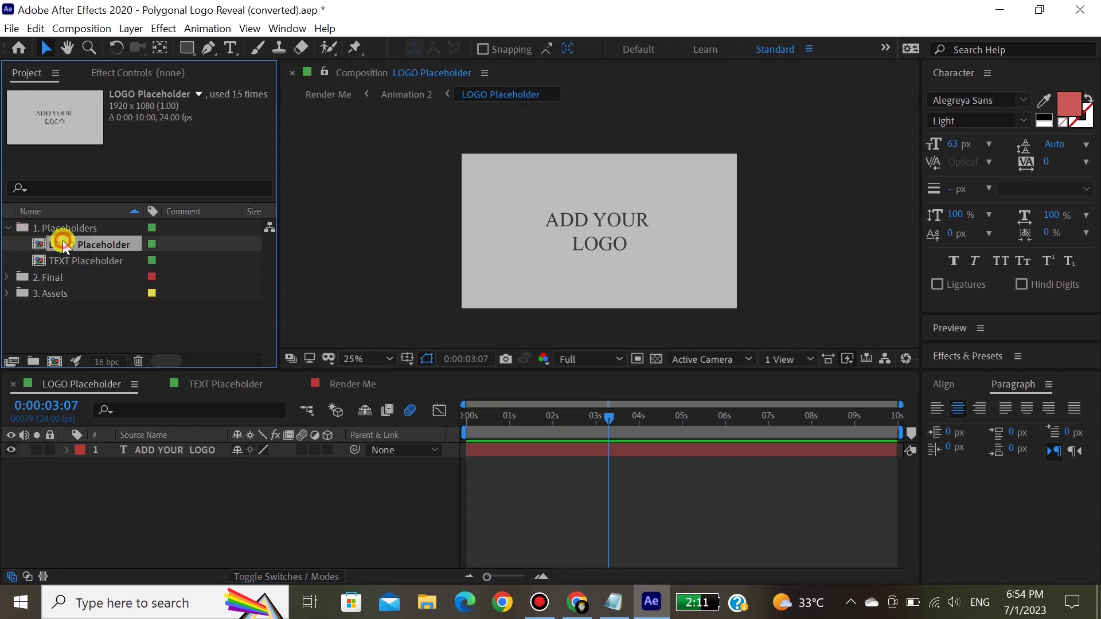
Delete the ADD YOUR LOGO text layer from the LOGO Placeholder composition
{"action": "left_click", "coordinate": [174, 455]}
{"action": "right_click", "coordinate": [174, 456]}
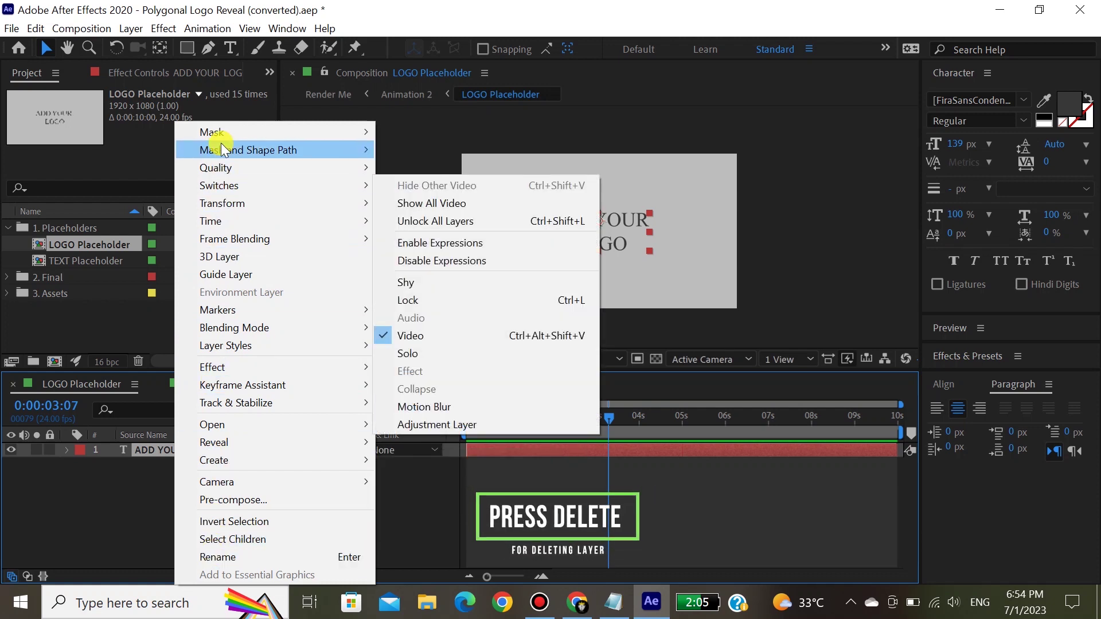
{"action": "left_click", "coordinate": [103, 487]}
{"action": "left_click", "coordinate": [157, 446]}
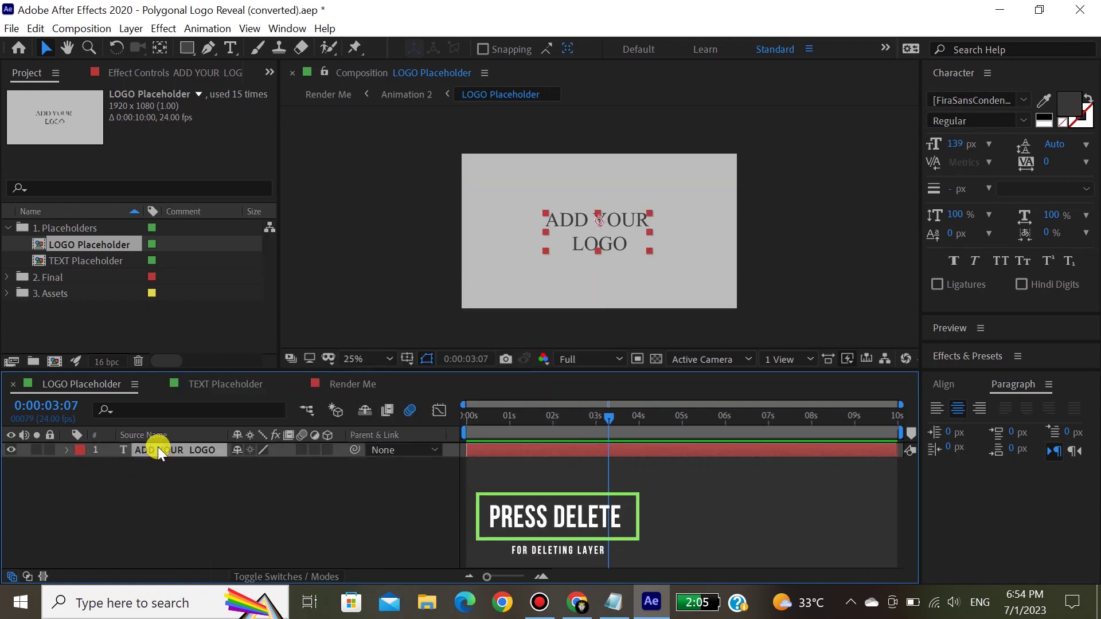
{"action": "key", "text": "Delete"}
Import the image logoo in green.png and add it as a layer to the LOGO Placeholder composition
{"action": "double_click", "coordinate": [71, 326]}
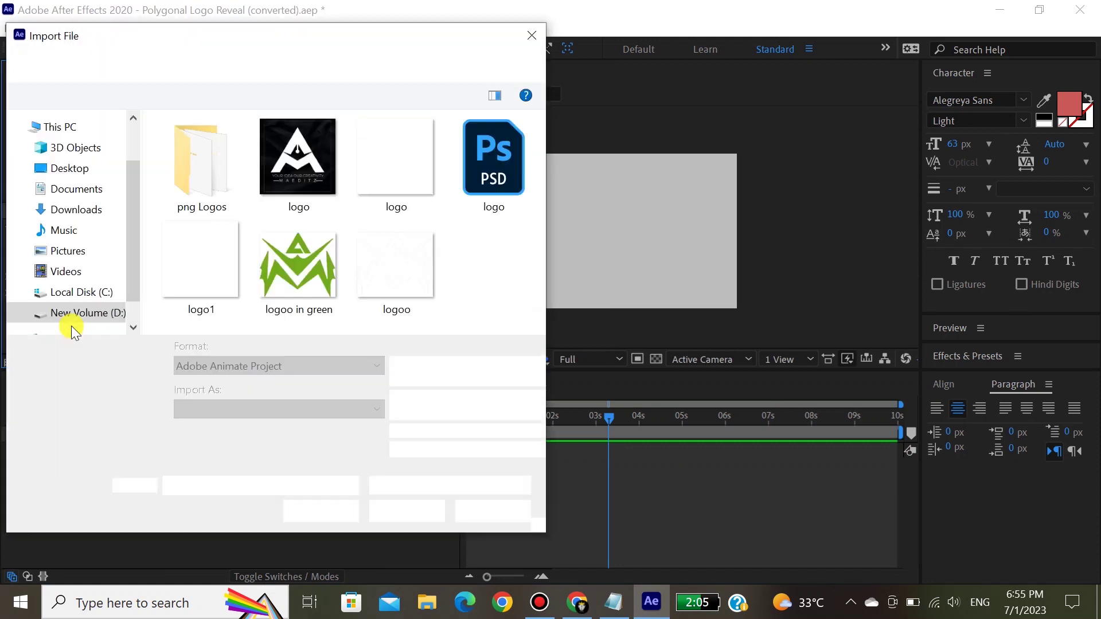
{"action": "double_click", "coordinate": [298, 265]}
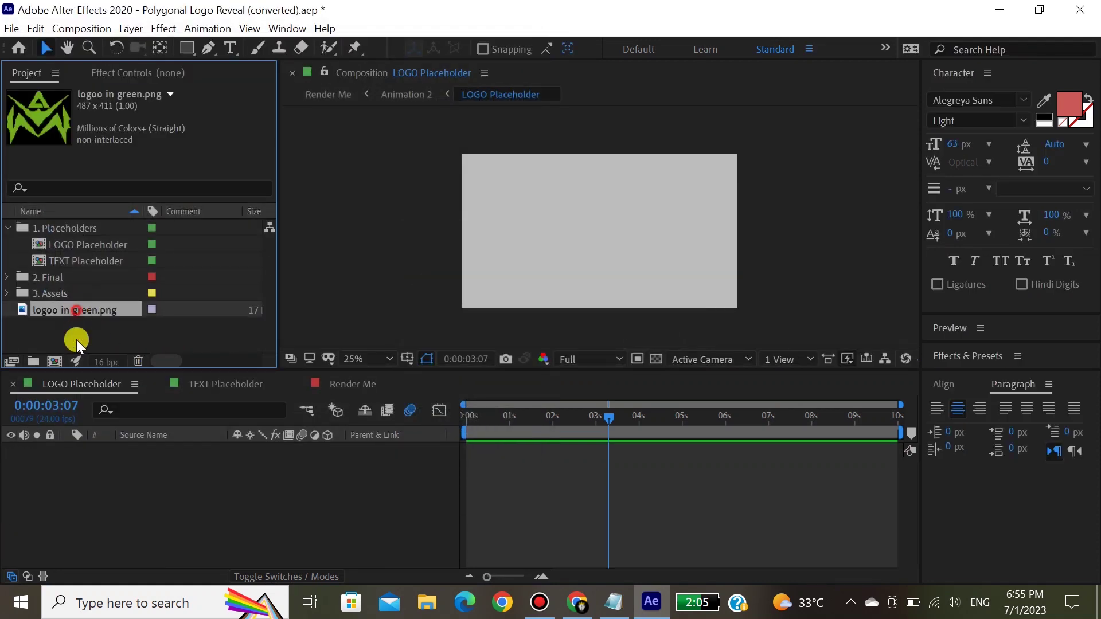
{"action": "left_click_drag", "start_coordinate": [77, 340], "coordinate": [101, 484]}
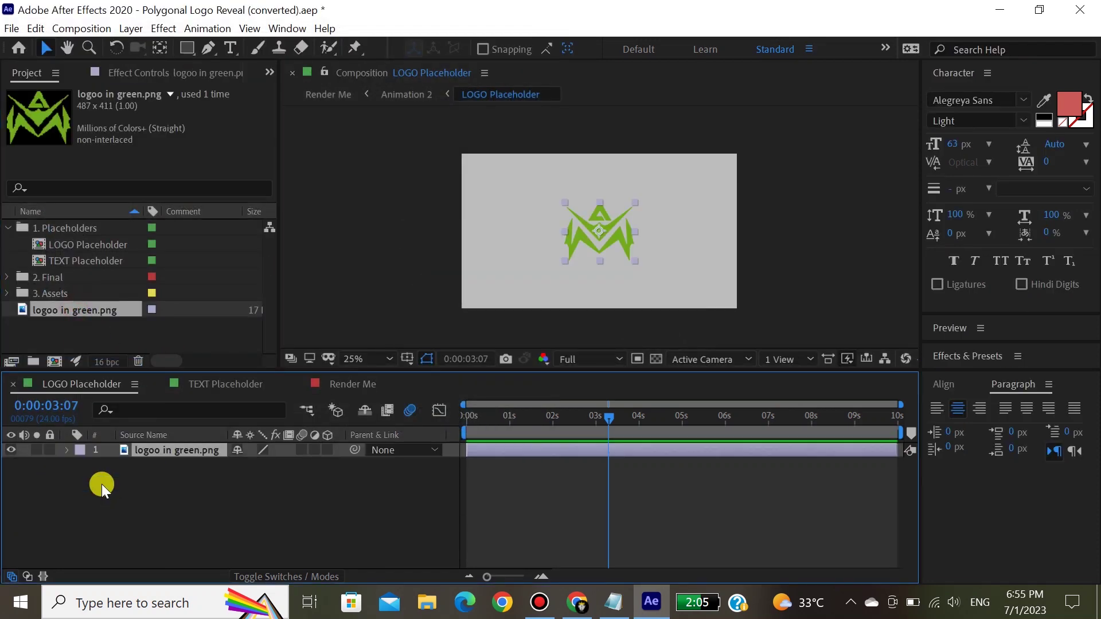
Scale the logo layer down to 87% and check how it looks in the Render Me composition
{"action": "key", "text": "s"}
{"action": "left_click", "coordinate": [69, 450]}
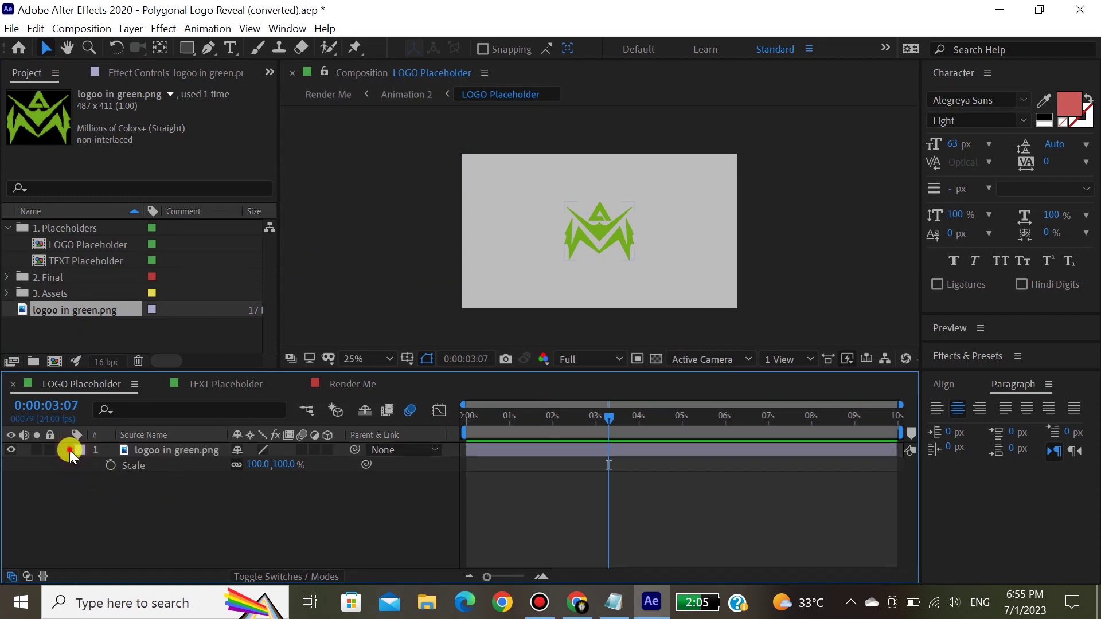
{"action": "left_click", "coordinate": [68, 450]}
{"action": "left_click_drag", "start_coordinate": [266, 510], "coordinate": [245, 511]}
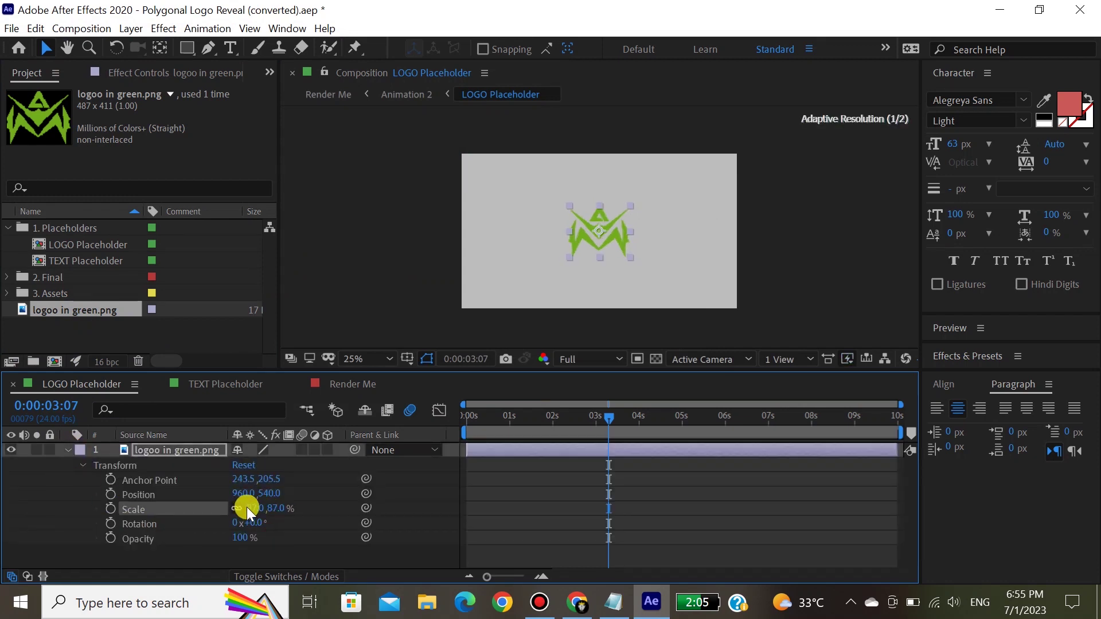
{"action": "left_click", "coordinate": [335, 378]}
{"action": "left_click_drag", "start_coordinate": [538, 402], "coordinate": [684, 418]}
{"action": "left_click", "coordinate": [744, 418]}
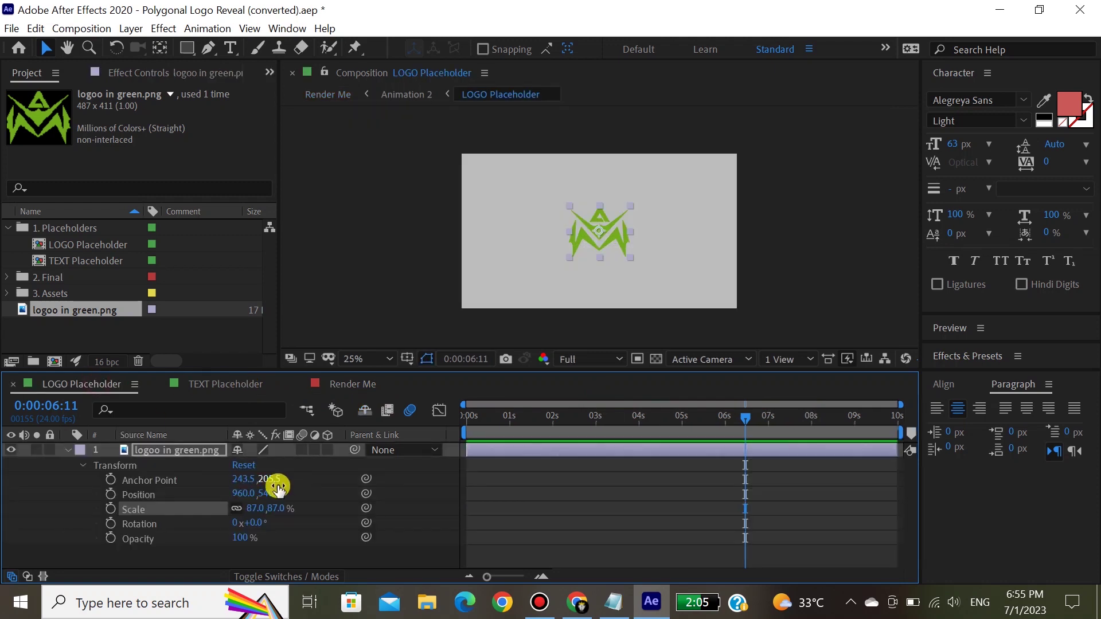
Enlarge the logo layer beyond its original size and check it in the Render Me composition
{"action": "key", "text": "s"}
{"action": "left_click_drag", "start_coordinate": [257, 465], "coordinate": [314, 458]}
{"action": "left_click", "coordinate": [332, 384]}
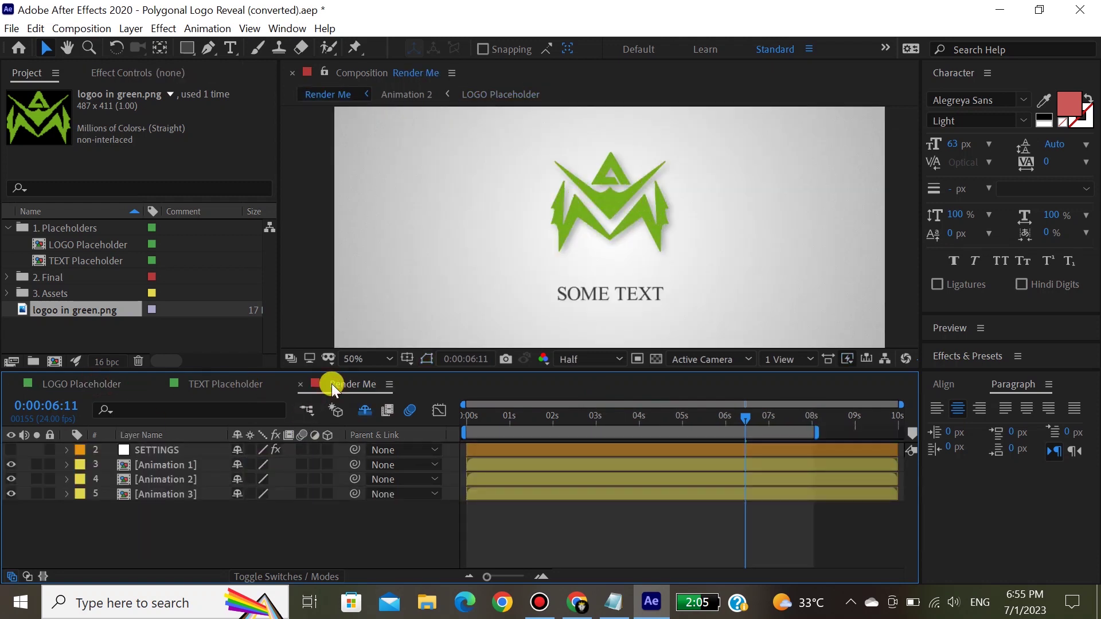
Replace the SOME TEXT layer's wording in the TEXT Placeholder composition with MAEDITZ
{"action": "left_click", "coordinate": [228, 385]}
{"action": "left_click", "coordinate": [175, 446]}
{"action": "double_click", "coordinate": [176, 446]}
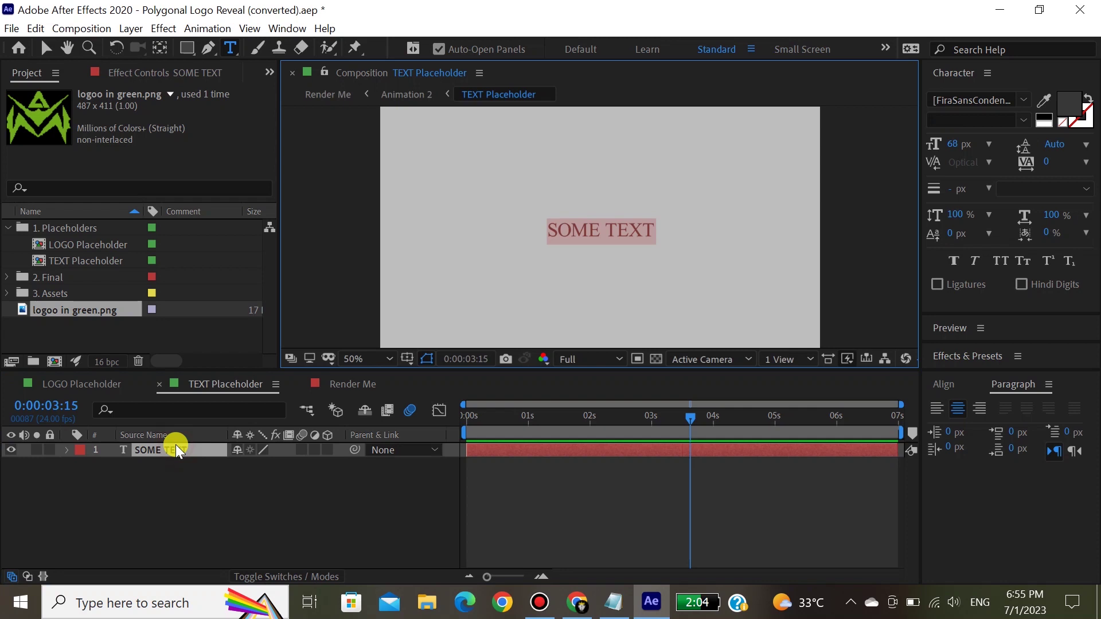
{"action": "type", "text": "MAEDITZ"}
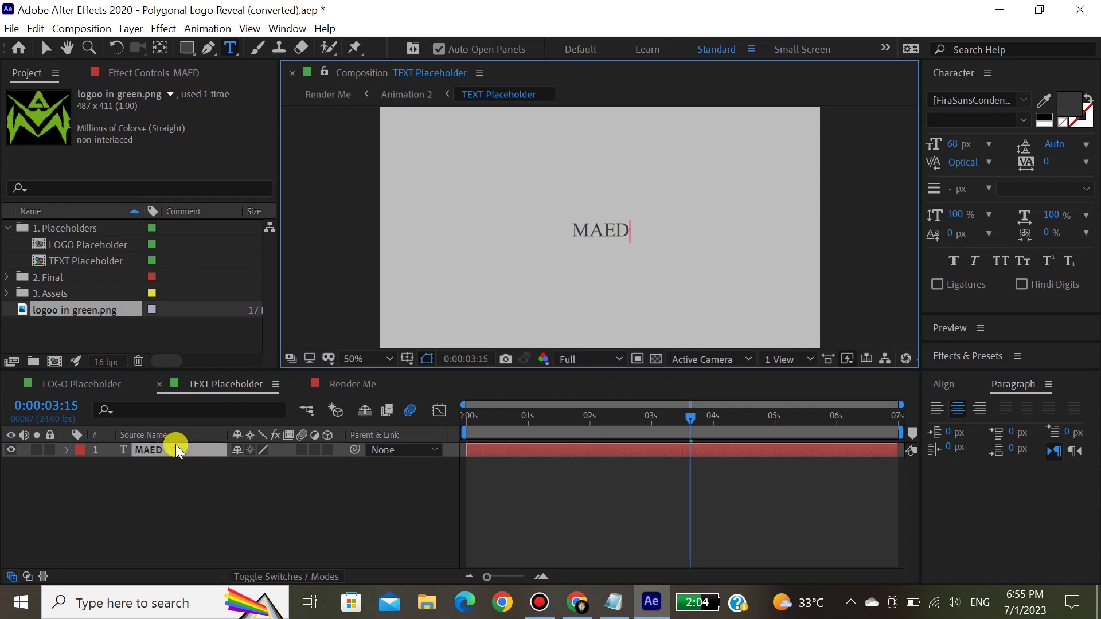
Set the MAEDITZ text to the Poppins font in ExtraBold style
{"action": "double_click", "coordinate": [175, 446]}
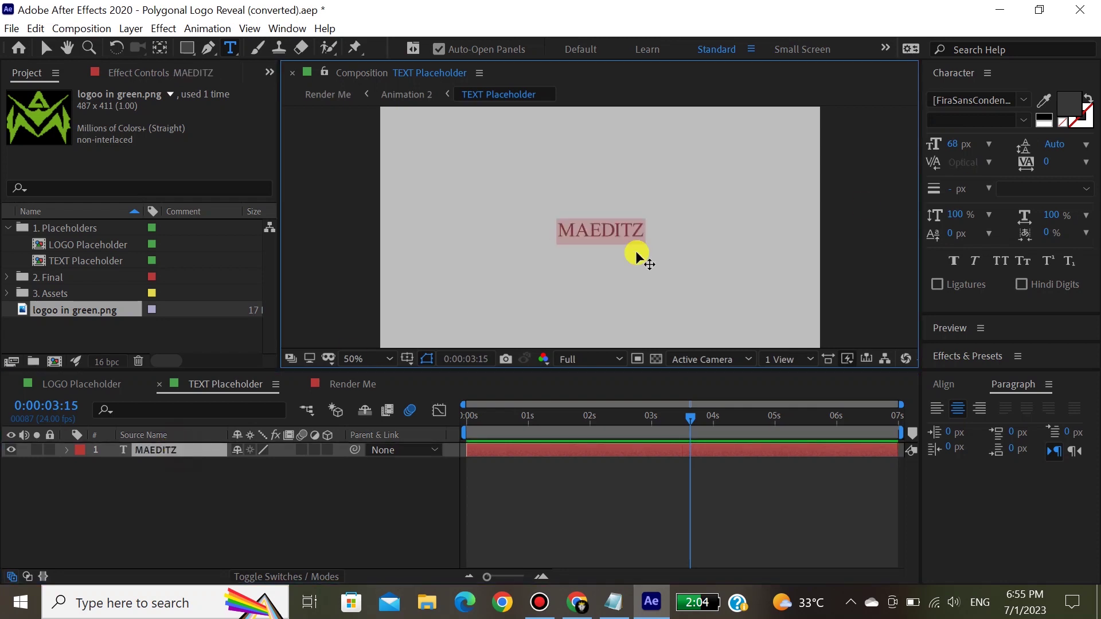
{"action": "left_click", "coordinate": [1001, 100]}
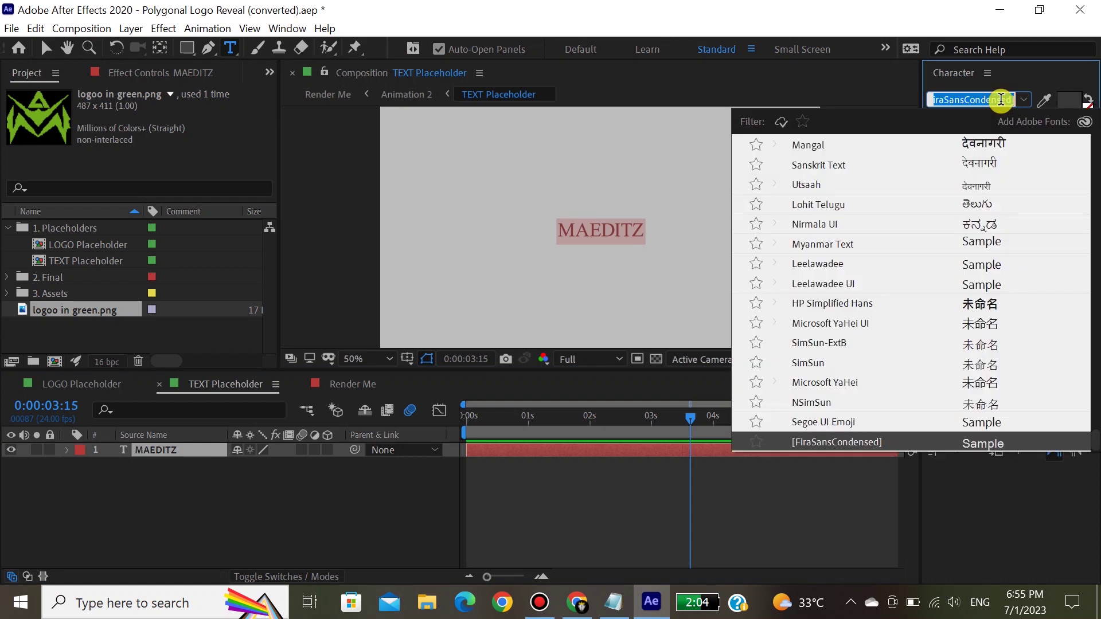
{"action": "type", "text": "POP"}
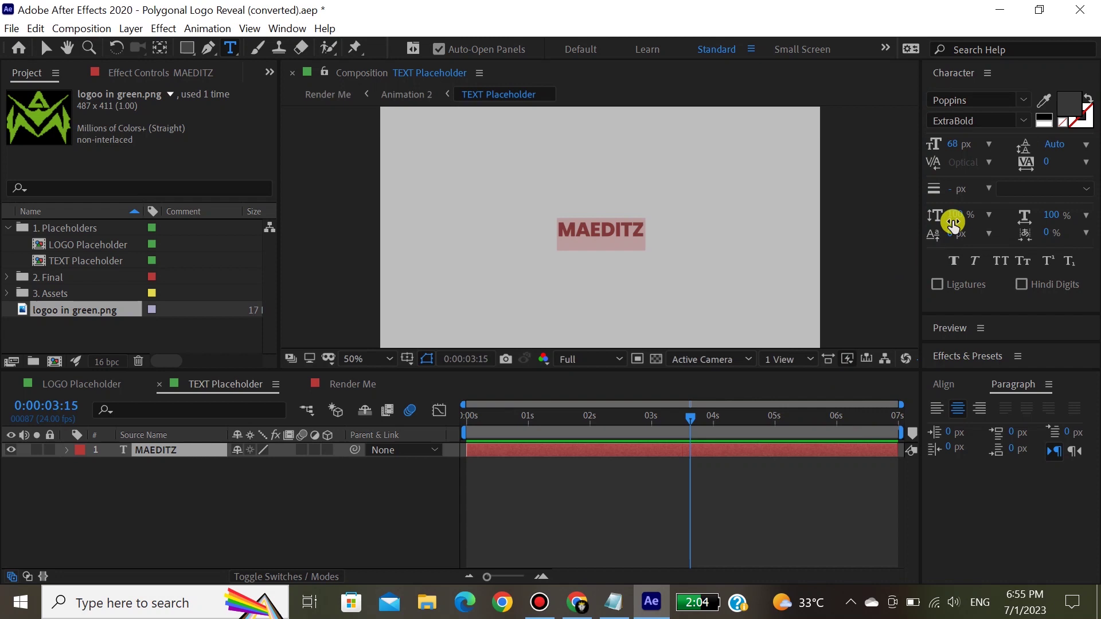
Scrub through the Render Me animation with the viewer magnification set to 33.3%
{"action": "left_click", "coordinate": [86, 383]}
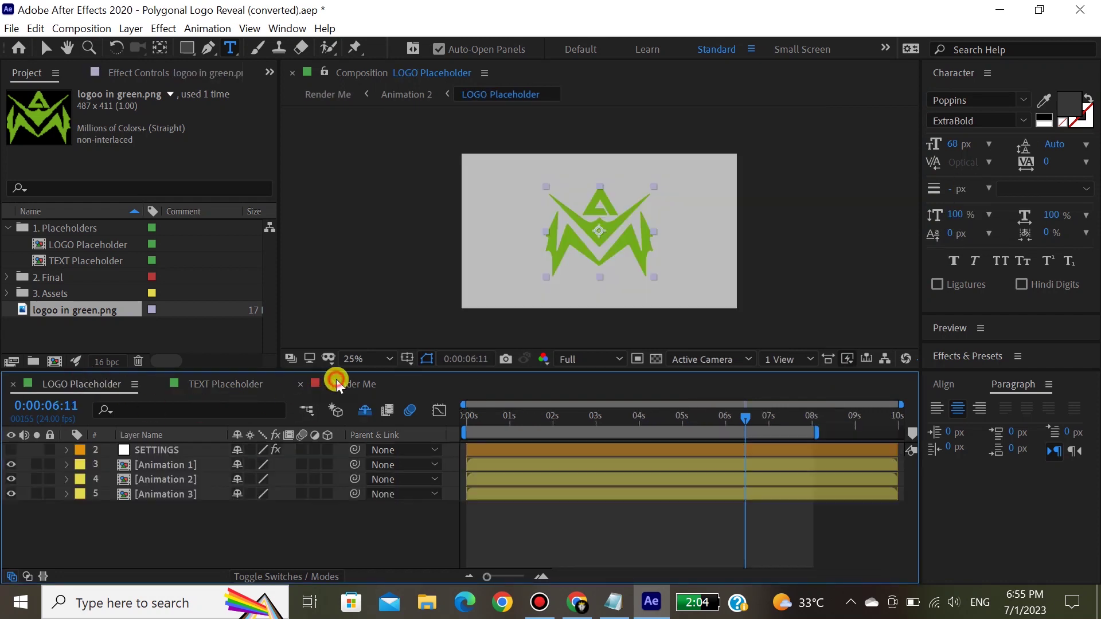
{"action": "left_click", "coordinate": [338, 383]}
{"action": "left_click_drag", "start_coordinate": [679, 418], "coordinate": [797, 421]}
{"action": "left_click", "coordinate": [368, 359]}
{"action": "left_click", "coordinate": [365, 192]}
{"action": "left_click_drag", "start_coordinate": [639, 415], "coordinate": [468, 411]}
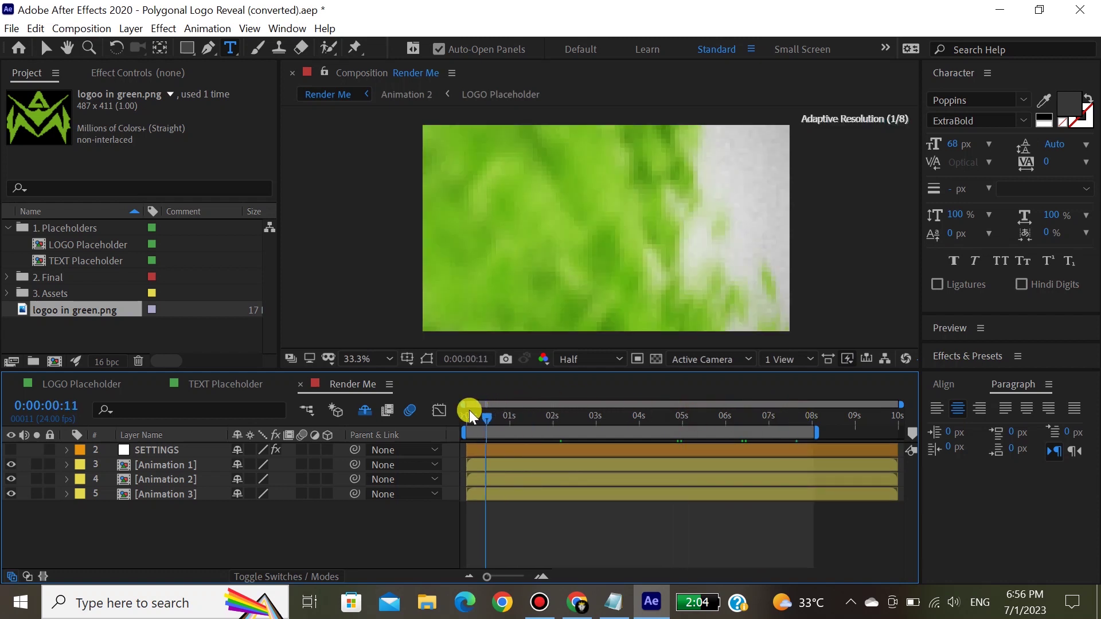
Set the Render Me preview to Full resolution and inspect the animation at 0:00:01:03
{"action": "left_click", "coordinate": [591, 359]}
{"action": "left_click", "coordinate": [591, 405]}
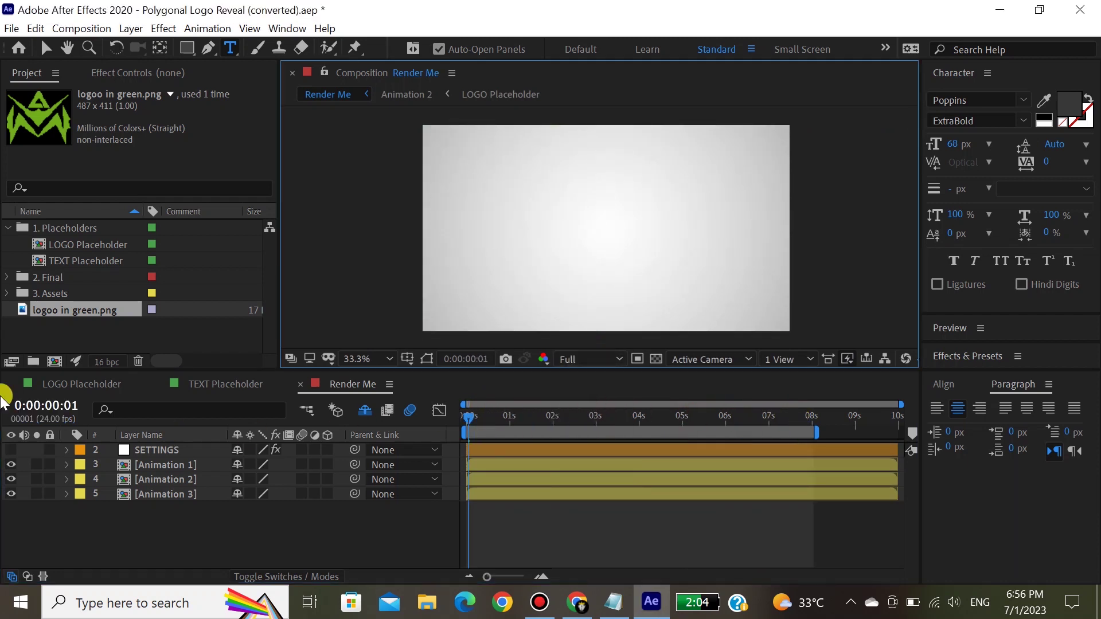
{"action": "left_click_drag", "start_coordinate": [485, 420], "coordinate": [516, 427]}
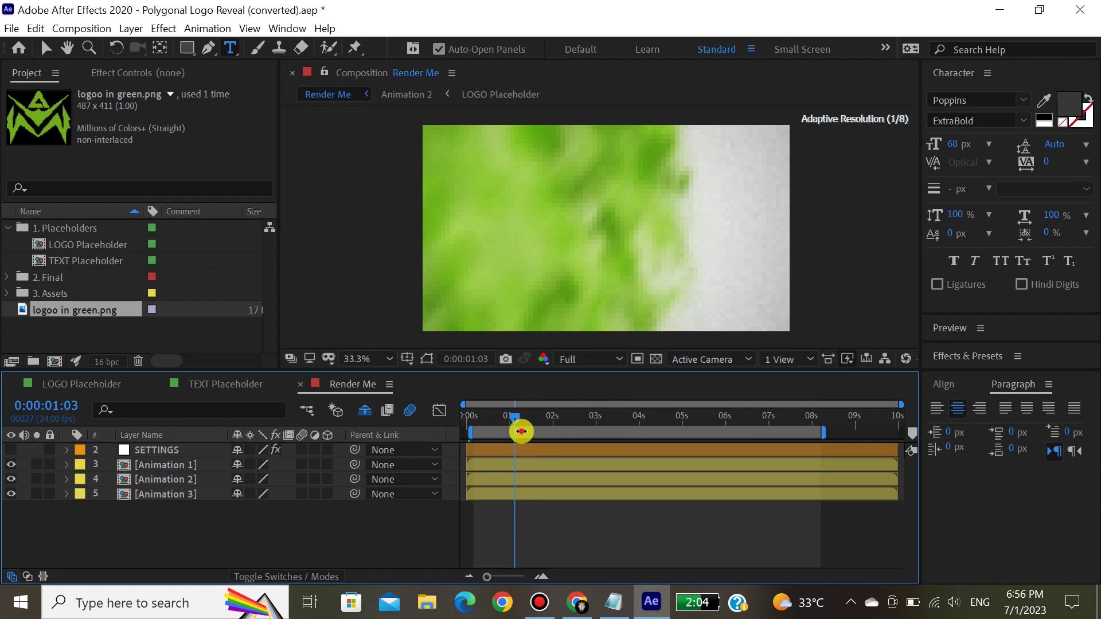
{"action": "left_click_drag", "start_coordinate": [898, 401], "coordinate": [918, 418]}
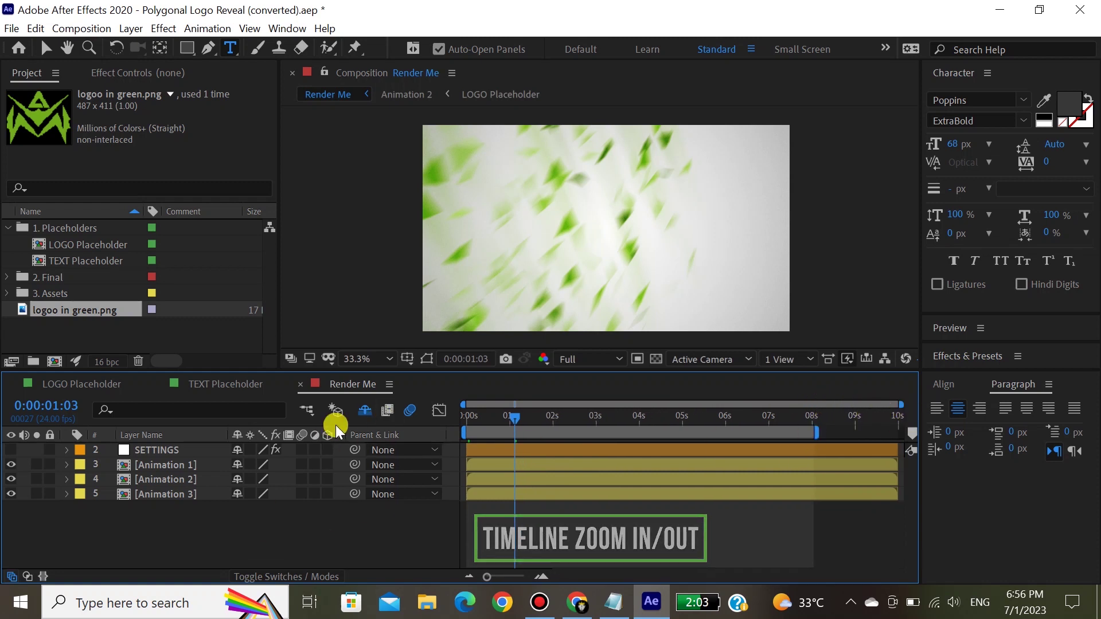
Look over the placeholder compositions, return to Render Me and reveal its hidden shy layers
{"action": "left_click", "coordinate": [204, 384]}
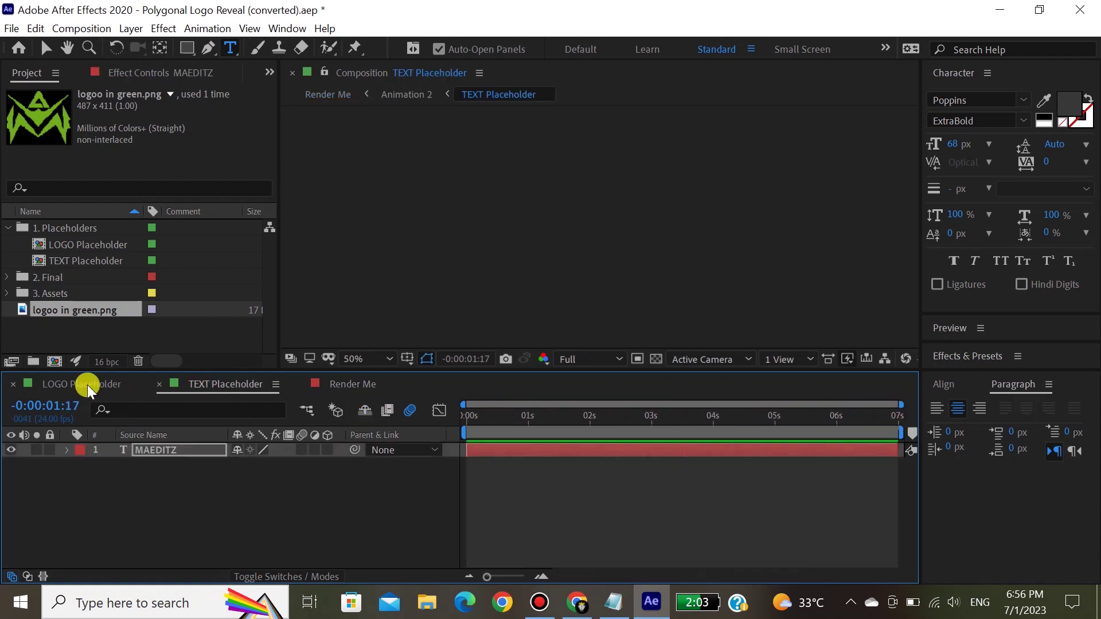
{"action": "left_click", "coordinate": [86, 384]}
{"action": "left_click", "coordinate": [332, 382]}
{"action": "left_click", "coordinate": [365, 410]}
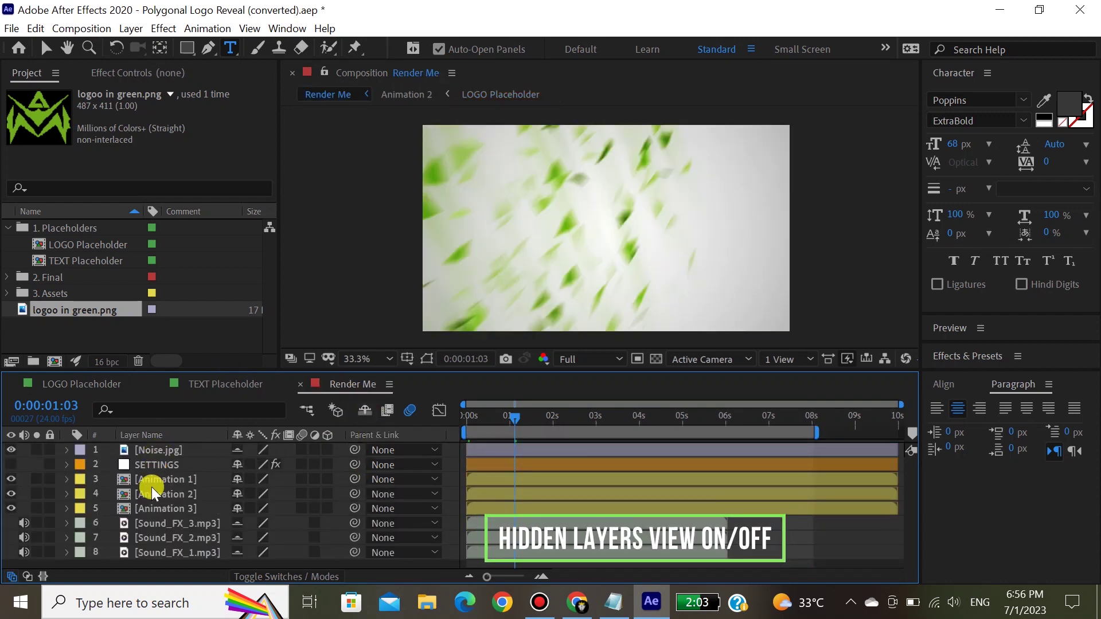
Open the Animation 1 precomposition and scrub to 0:00:05:23 to check the logo and text
{"action": "double_click", "coordinate": [172, 479]}
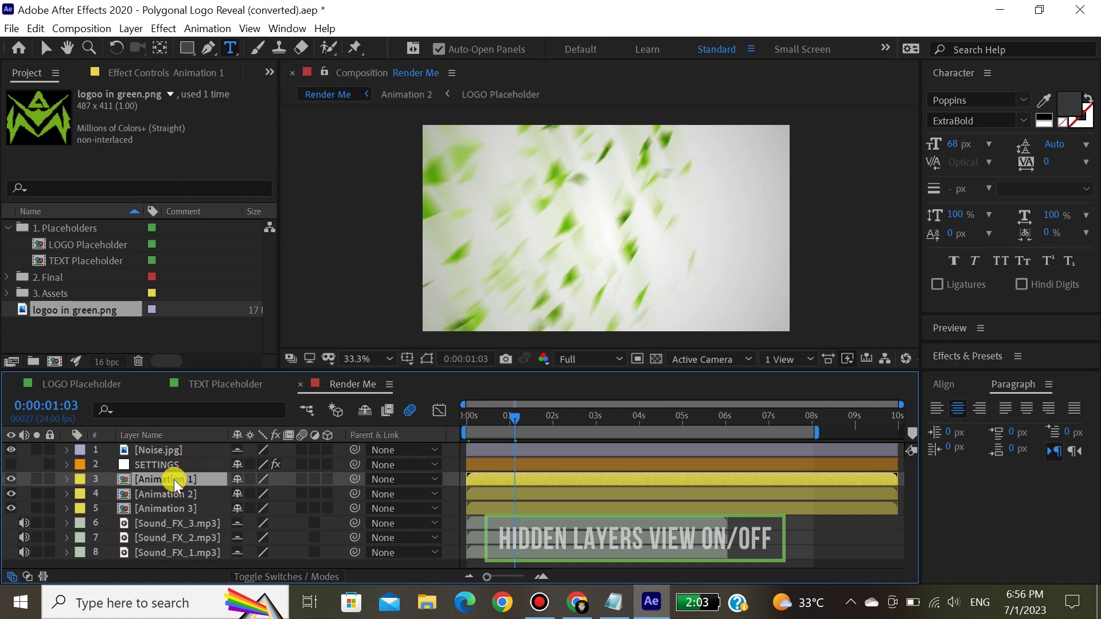
{"action": "left_click_drag", "start_coordinate": [690, 423], "coordinate": [902, 405]}
{"action": "left_click_drag", "start_coordinate": [757, 423], "coordinate": [791, 423]}
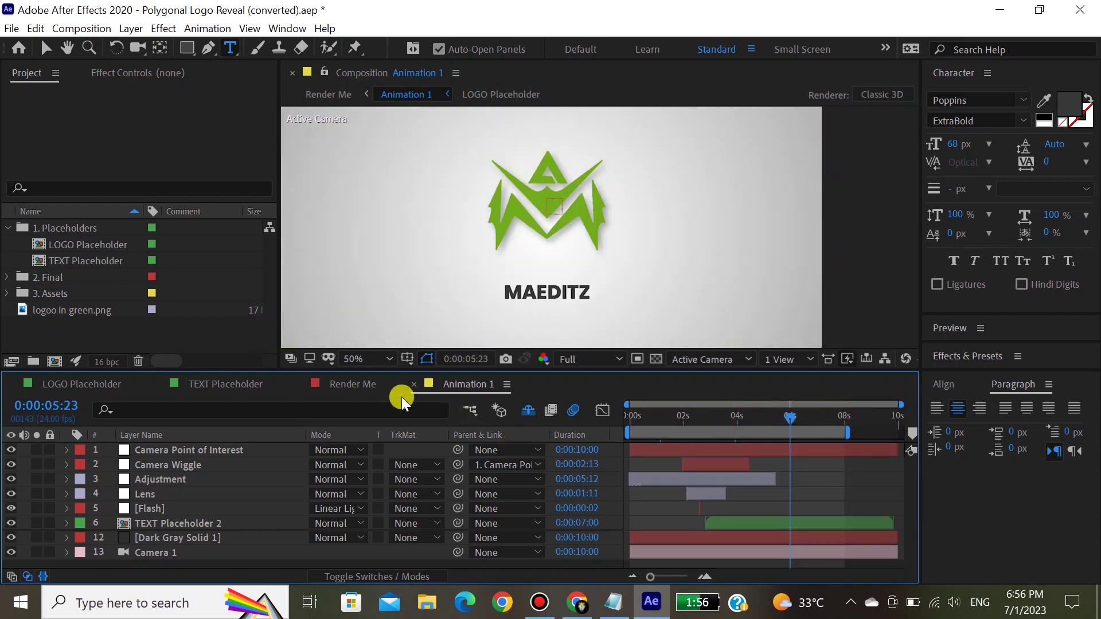
Open Animation 2 from Render Me, extend its timeline view to the full duration and scrub to 0:00:06:01
{"action": "left_click", "coordinate": [349, 384]}
{"action": "double_click", "coordinate": [171, 498]}
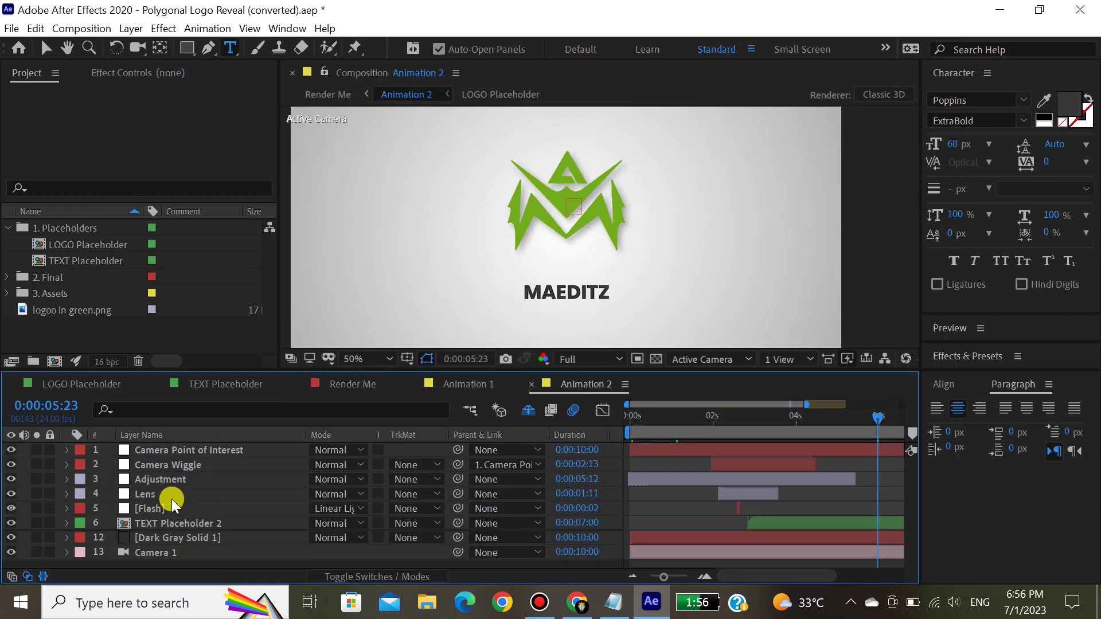
{"action": "left_click", "coordinate": [670, 425]}
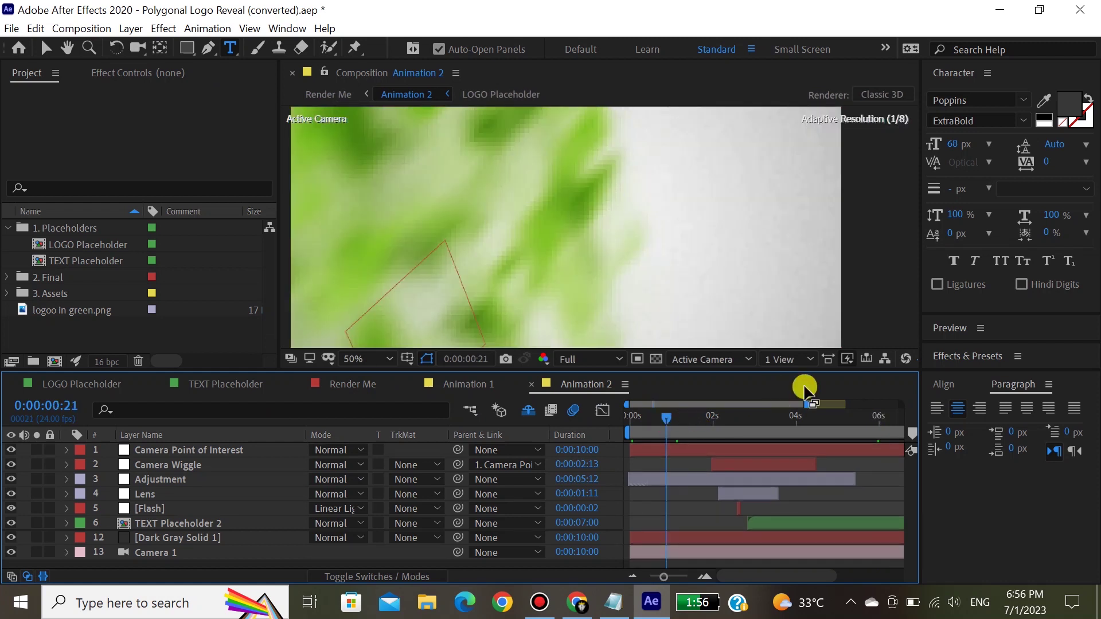
{"action": "left_click_drag", "start_coordinate": [806, 403], "coordinate": [901, 404]}
{"action": "left_click_drag", "start_coordinate": [706, 425], "coordinate": [792, 423]}
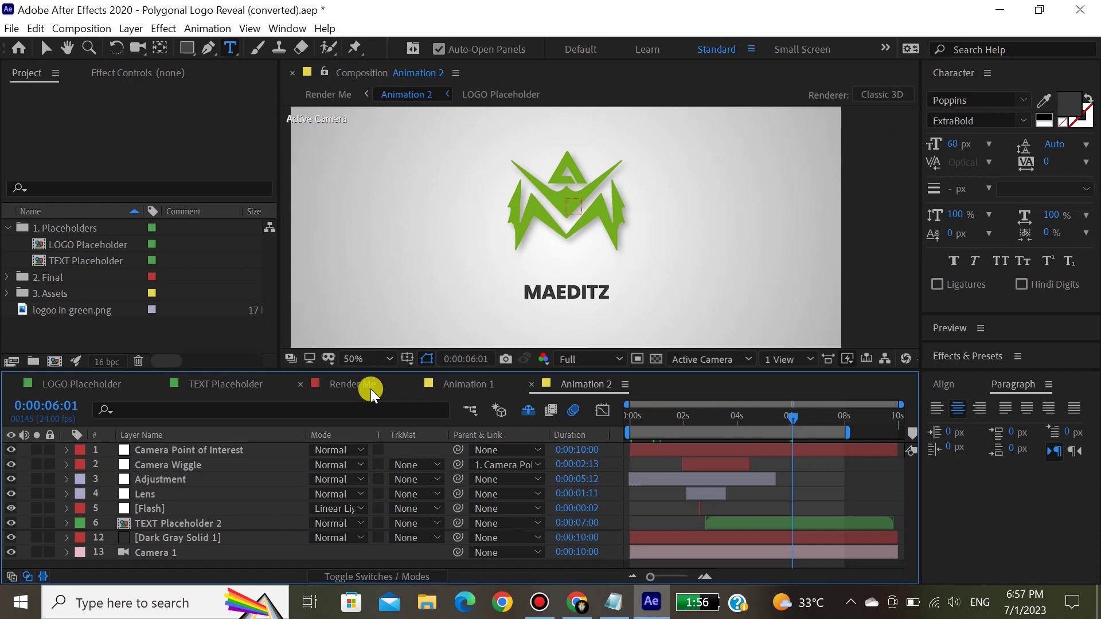
Return to Render Me, hide the shy layers, close the Animation 1 and Animation 2 timelines and scrub the animation
{"action": "left_click", "coordinate": [359, 386]}
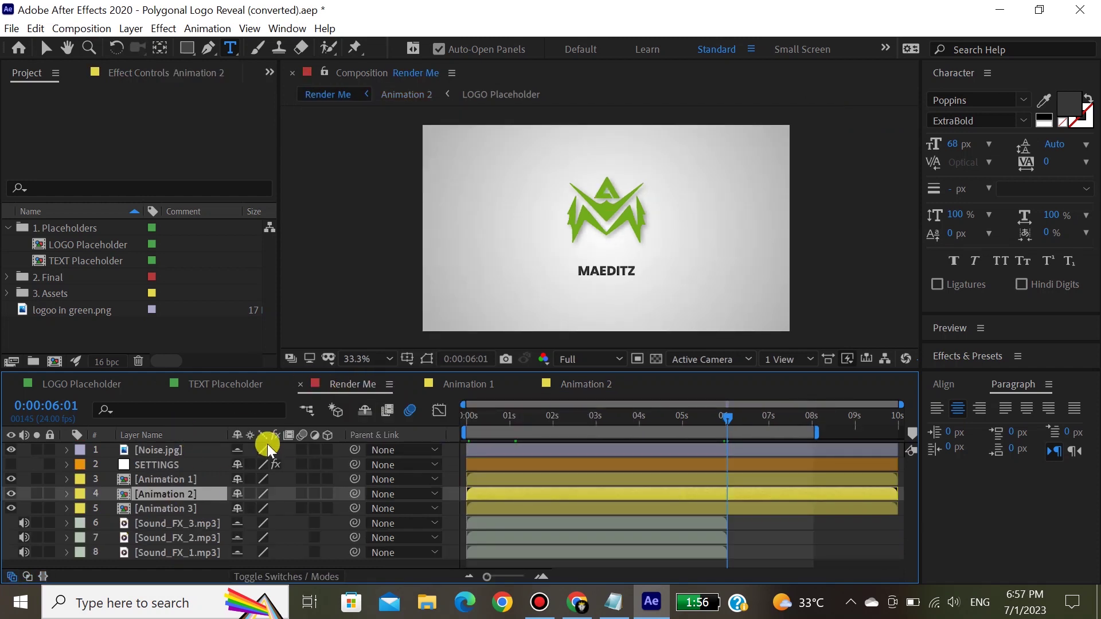
{"action": "left_click", "coordinate": [362, 414]}
{"action": "left_click_drag", "start_coordinate": [411, 382], "coordinate": [199, 393]}
{"action": "left_click_drag", "start_coordinate": [492, 428], "coordinate": [575, 424]}
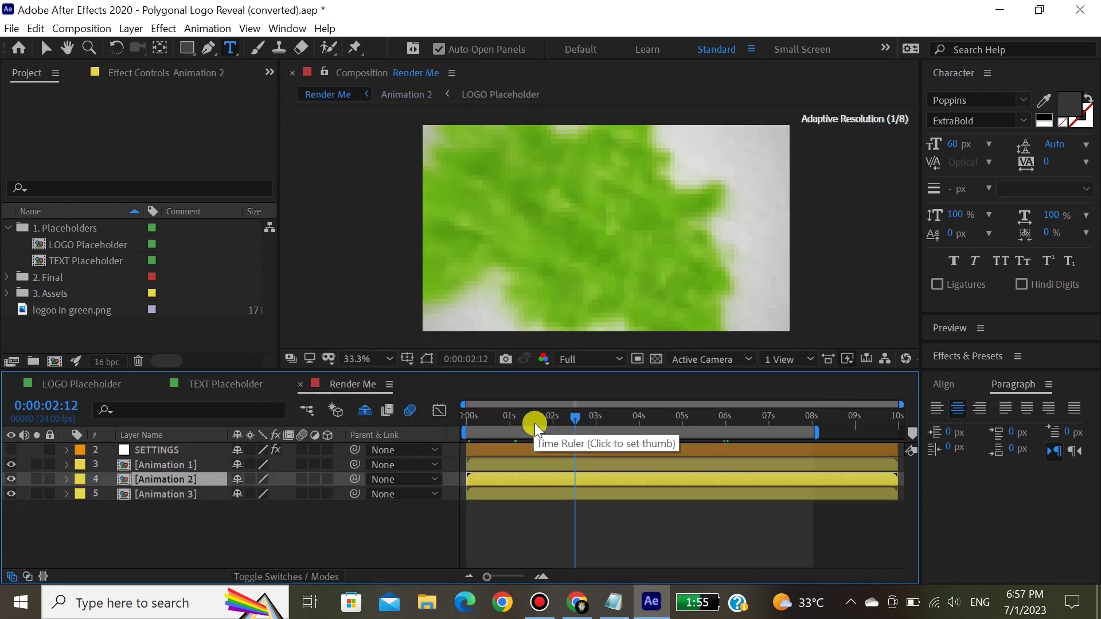
Save the project as Polygonal Logo Reveal (converted) in the Project 12 folder, and close After Effects and the Font note
{"action": "left_click", "coordinate": [12, 28]}
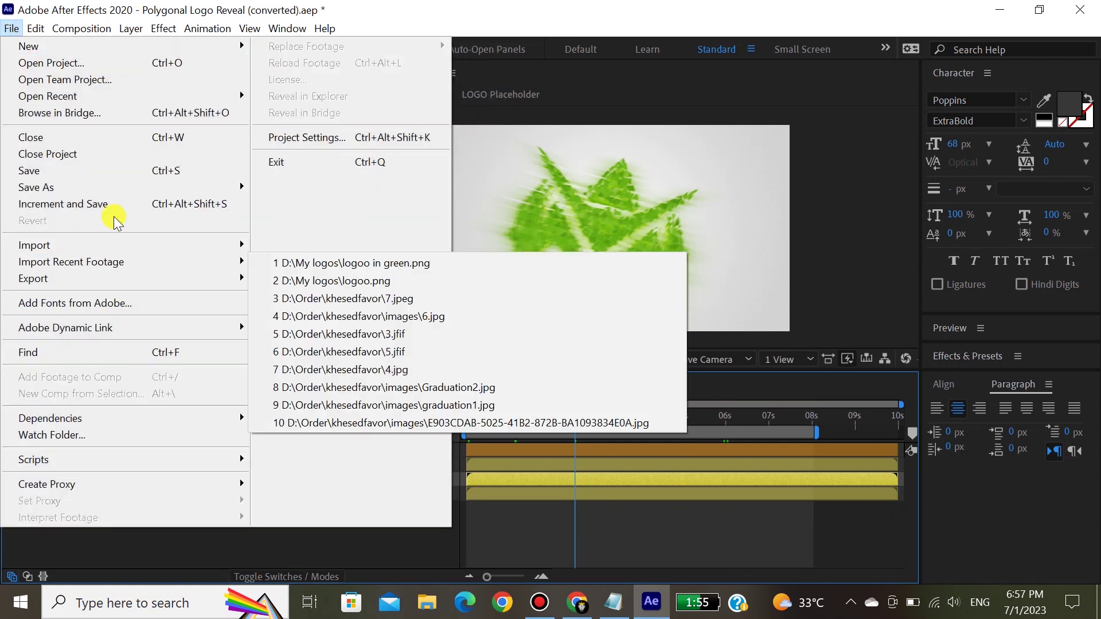
{"action": "left_click", "coordinate": [123, 176]}
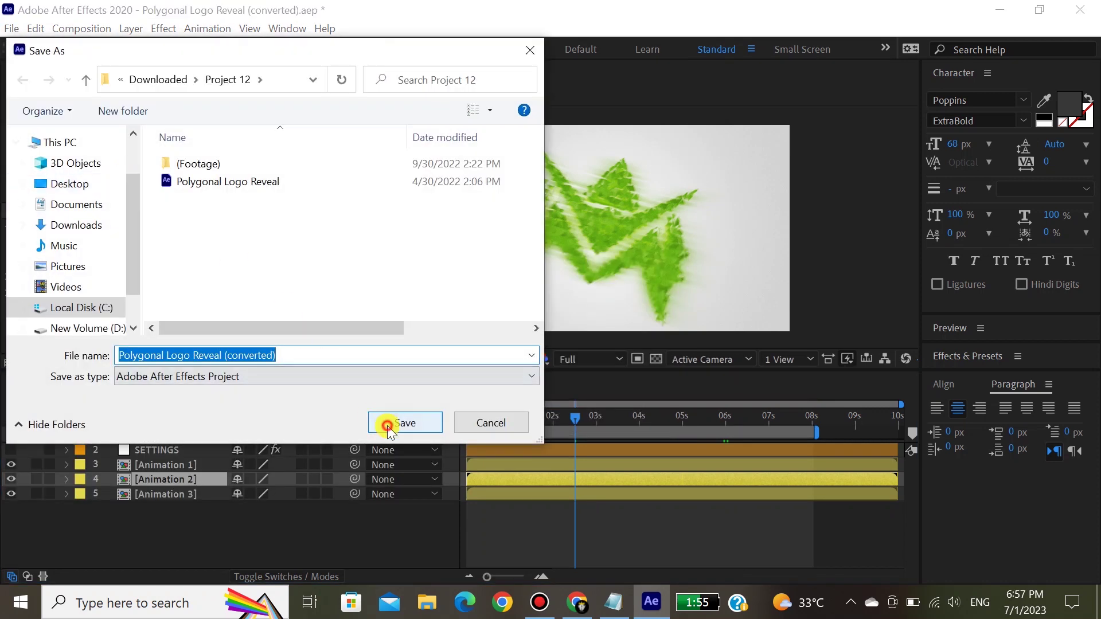
{"action": "left_click", "coordinate": [389, 424]}
{"action": "left_click_drag", "start_coordinate": [515, 421], "coordinate": [421, 416]}
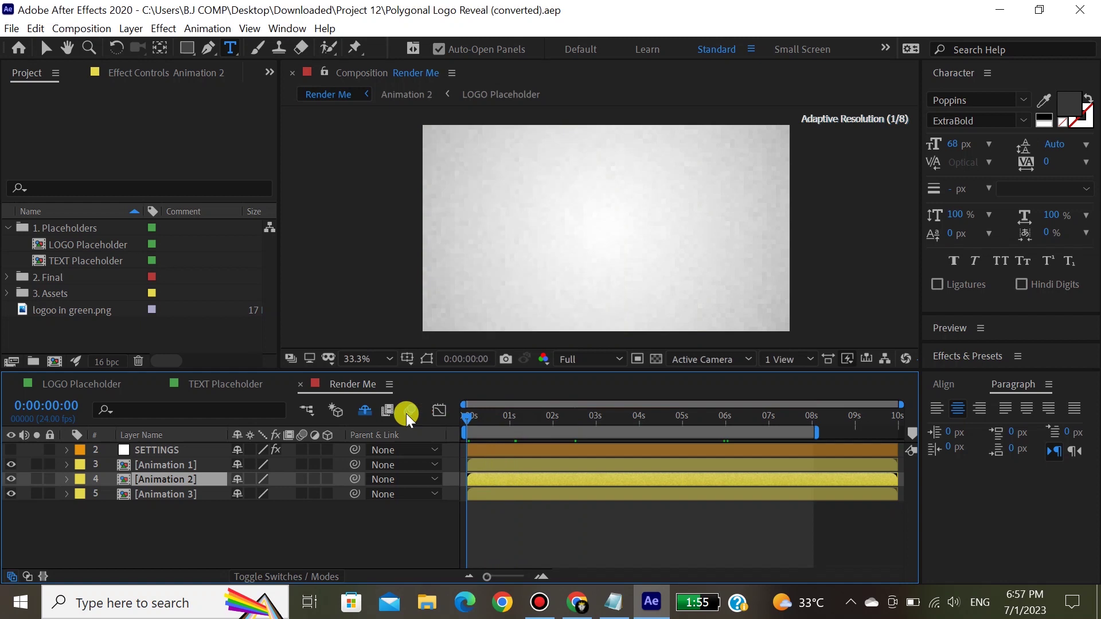
{"action": "left_click", "coordinate": [1090, 6]}
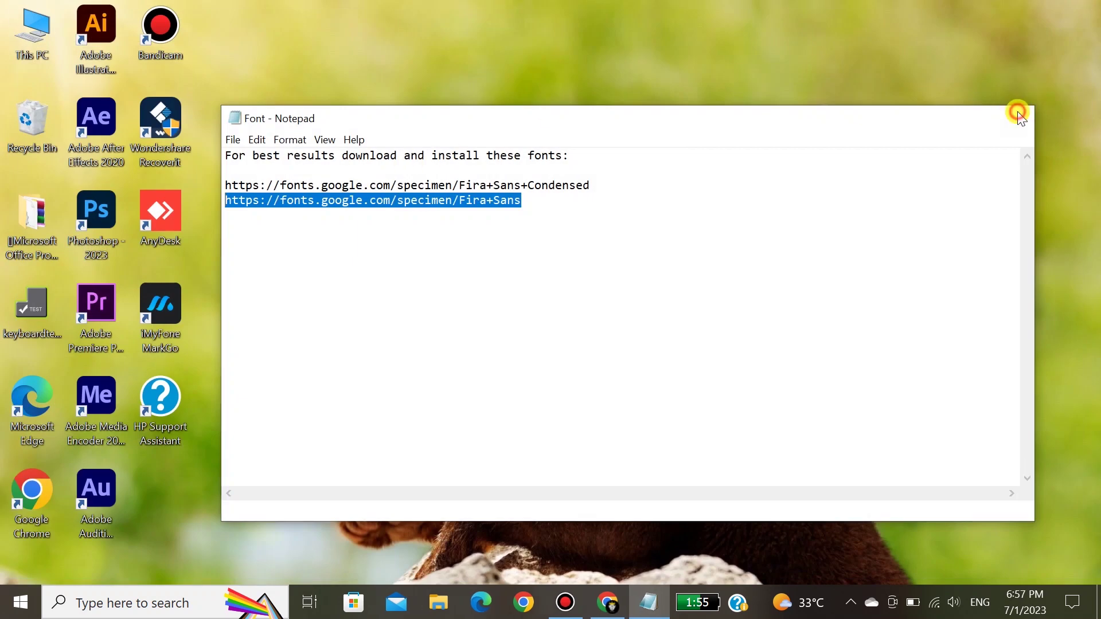
{"action": "left_click", "coordinate": [1011, 115]}
Open Adobe Media Encoder and add the converted Polygonal Logo Reveal project from the Project 12 folder as a source
{"action": "double_click", "coordinate": [99, 440]}
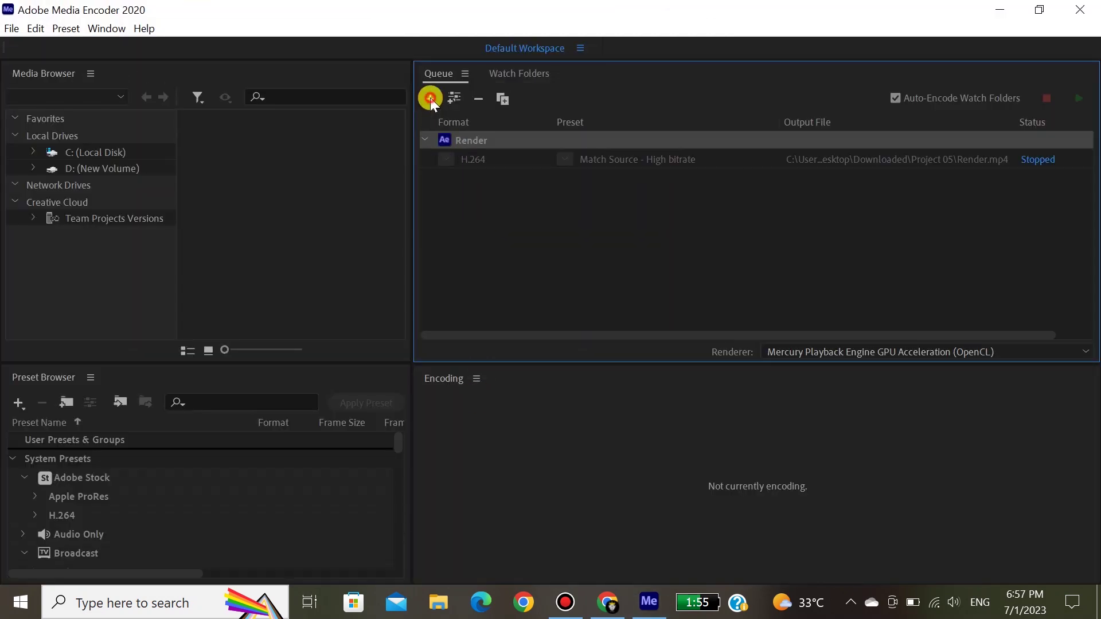
{"action": "left_click", "coordinate": [430, 98]}
{"action": "left_click", "coordinate": [177, 90]}
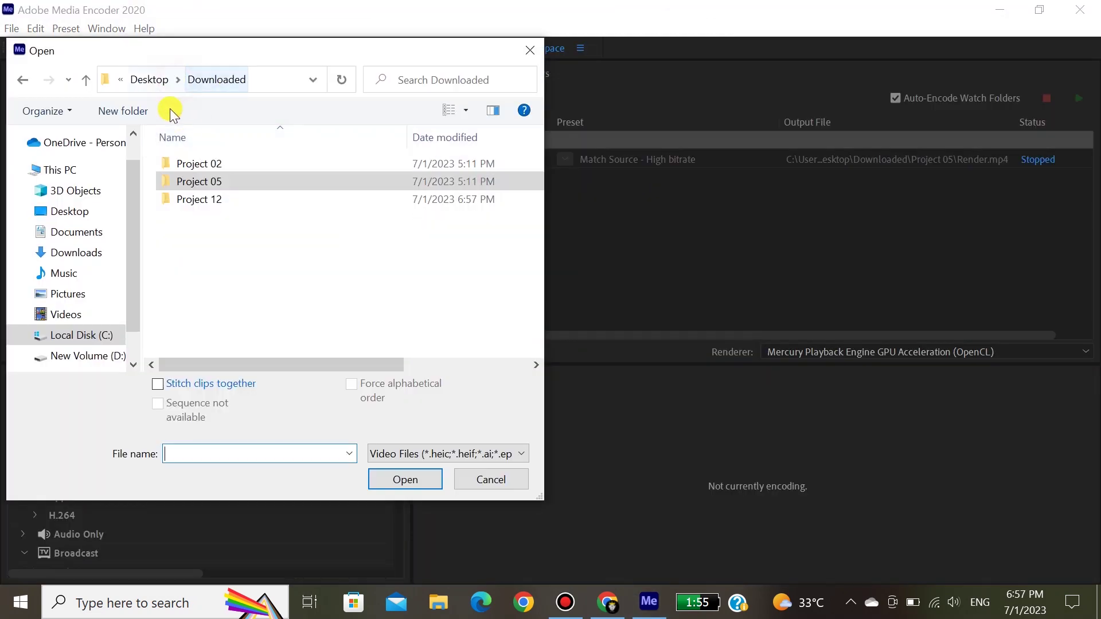
{"action": "double_click", "coordinate": [198, 202]}
{"action": "double_click", "coordinate": [268, 199]}
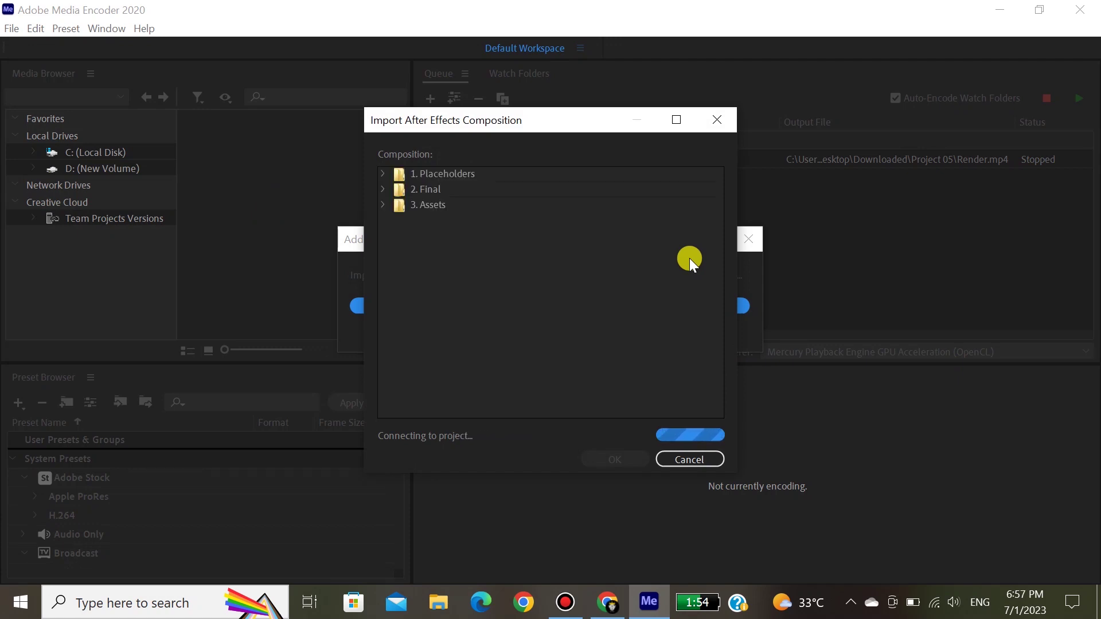
Queue the Render Me composition from the 2. Final folder and start encoding it
{"action": "left_click", "coordinate": [384, 191]}
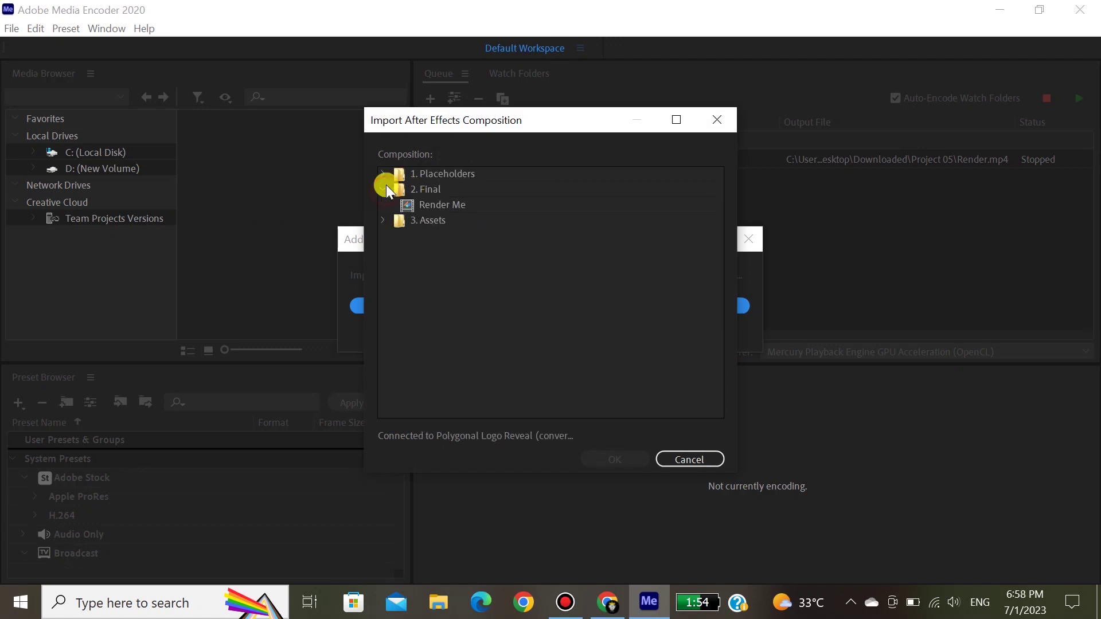
{"action": "left_click", "coordinate": [452, 205]}
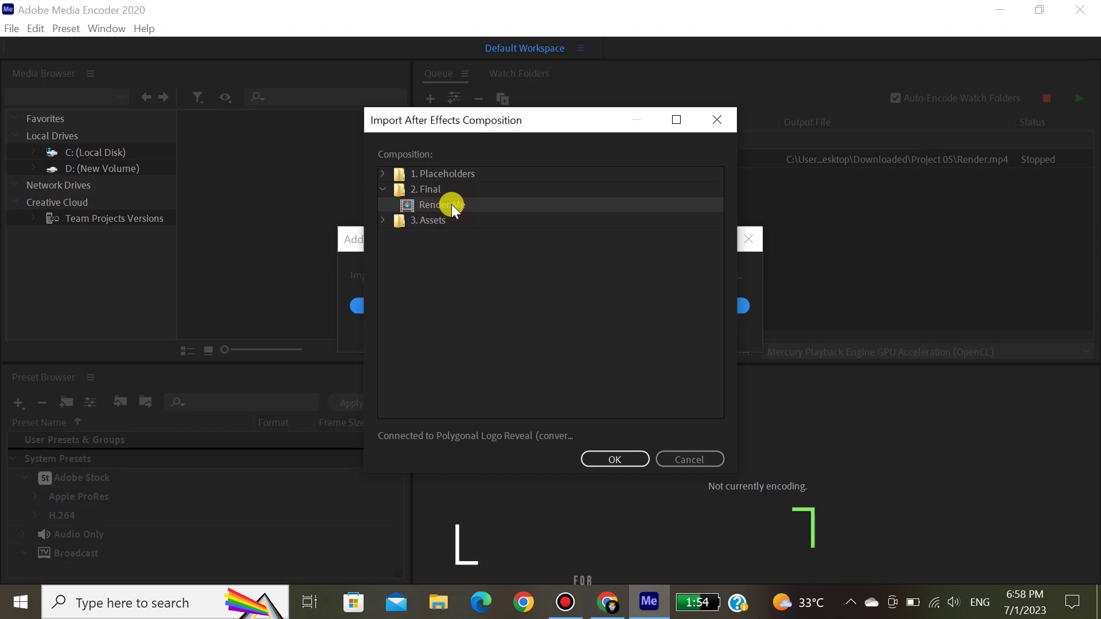
{"action": "left_click", "coordinate": [624, 462]}
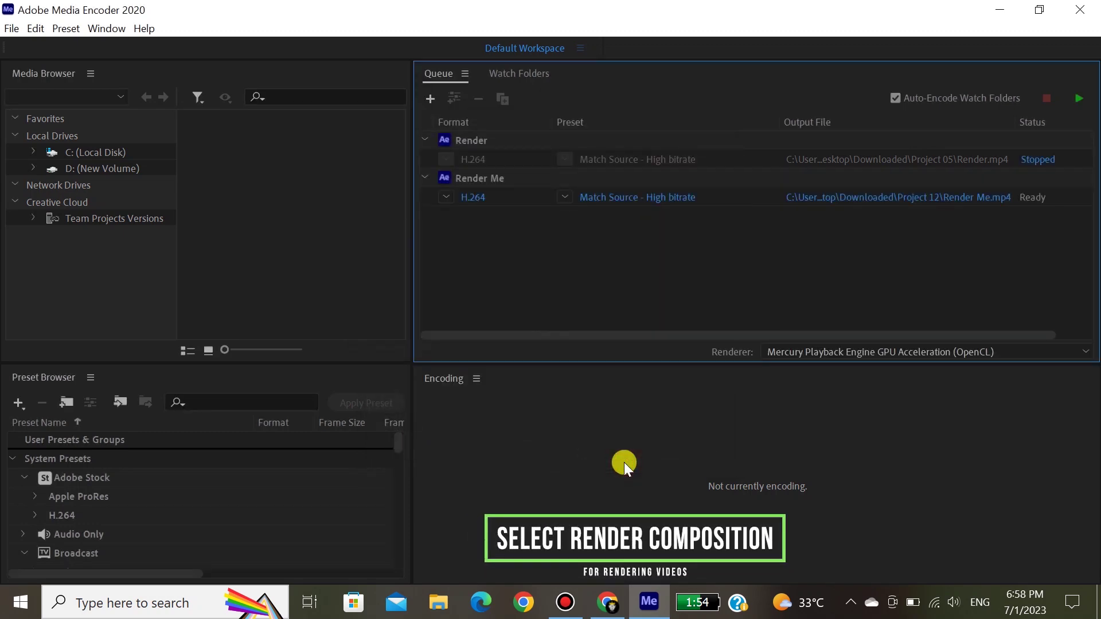
{"action": "left_click", "coordinate": [765, 198]}
{"action": "left_click", "coordinate": [1078, 98]}
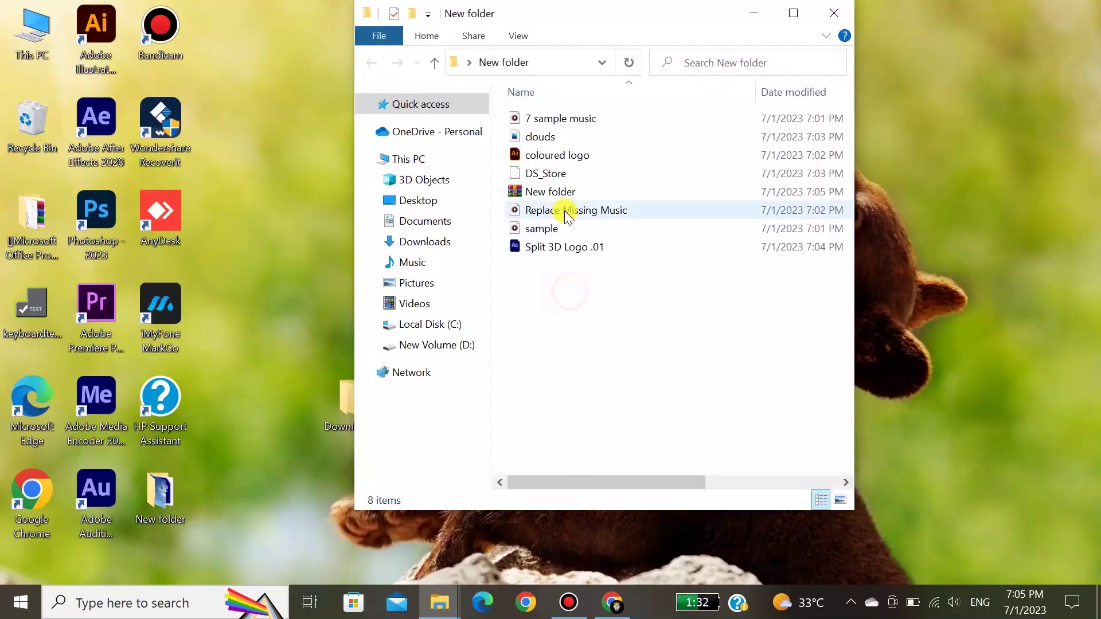
Open the New folder archive and load its Split 3D Logo .01 project in After Effects, accepting the conversion and missing-file notices
{"action": "double_click", "coordinate": [555, 192]}
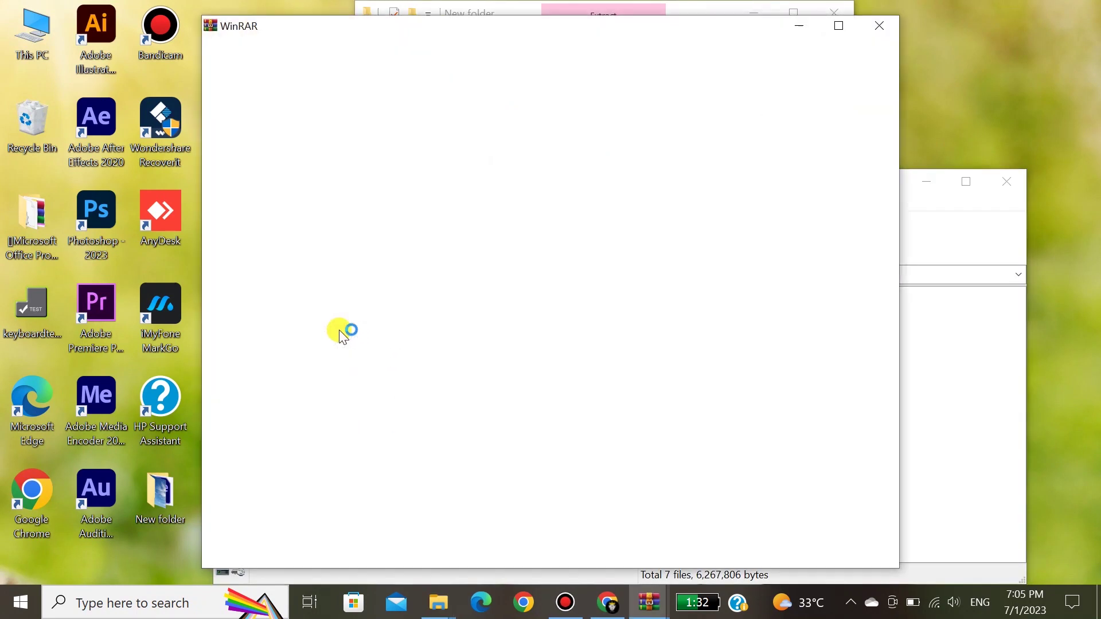
{"action": "left_click", "coordinate": [881, 25]}
{"action": "double_click", "coordinate": [282, 431]}
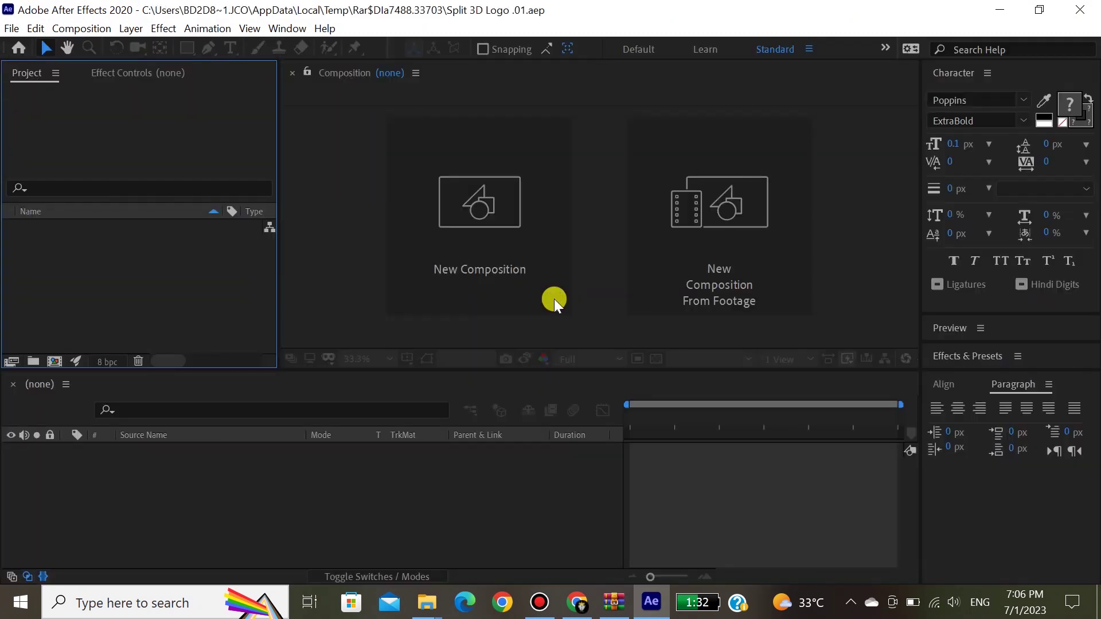
{"action": "left_click", "coordinate": [721, 328]}
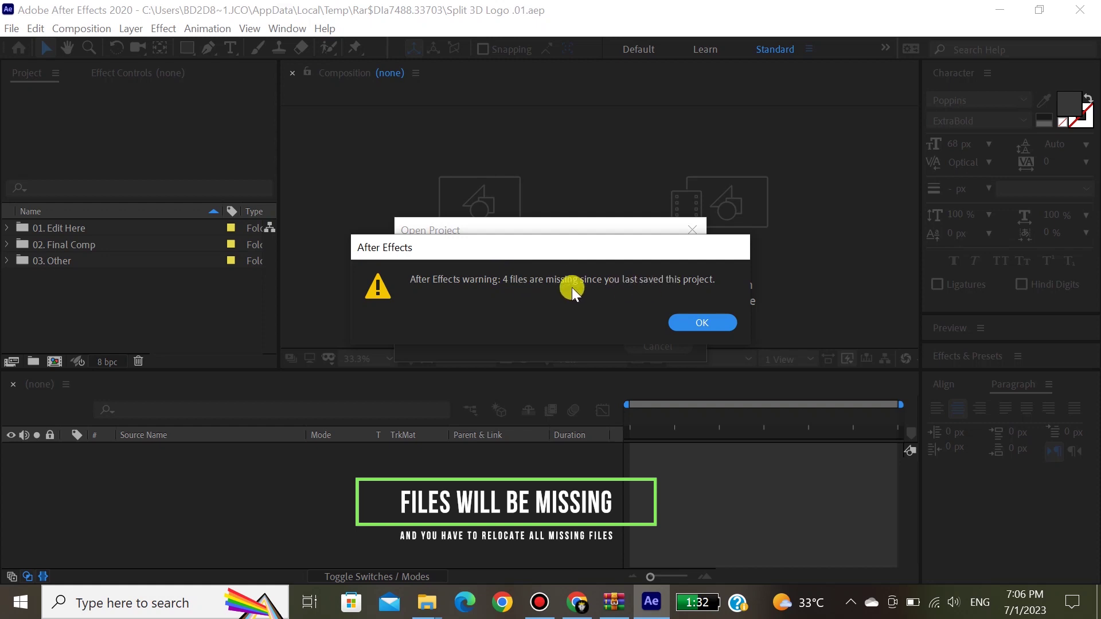
{"action": "left_click", "coordinate": [702, 323]}
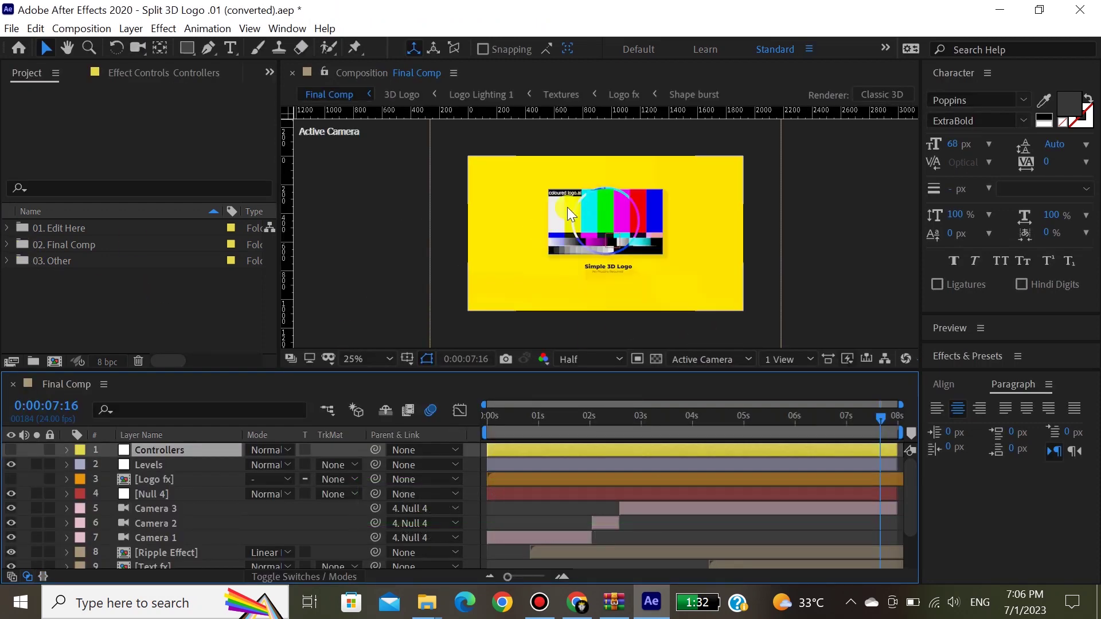
Expand the 03. Other folder and its Elements subfolder in the project to reach the missing footage
{"action": "left_click", "coordinate": [374, 361]}
{"action": "left_click", "coordinate": [366, 204]}
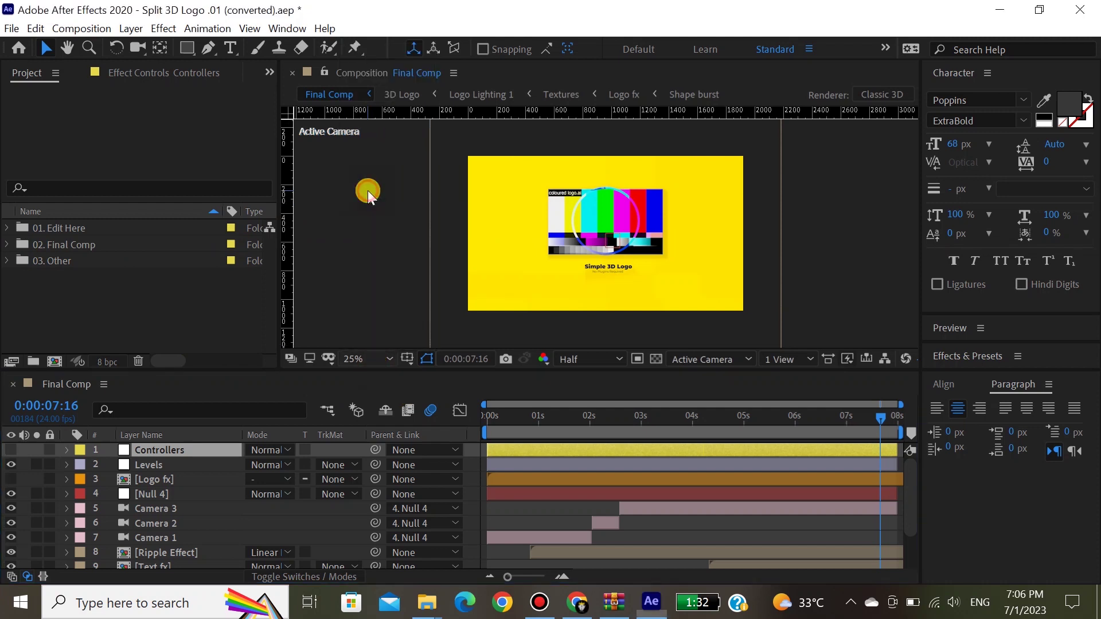
{"action": "left_click", "coordinate": [6, 245]}
{"action": "left_click", "coordinate": [6, 244]}
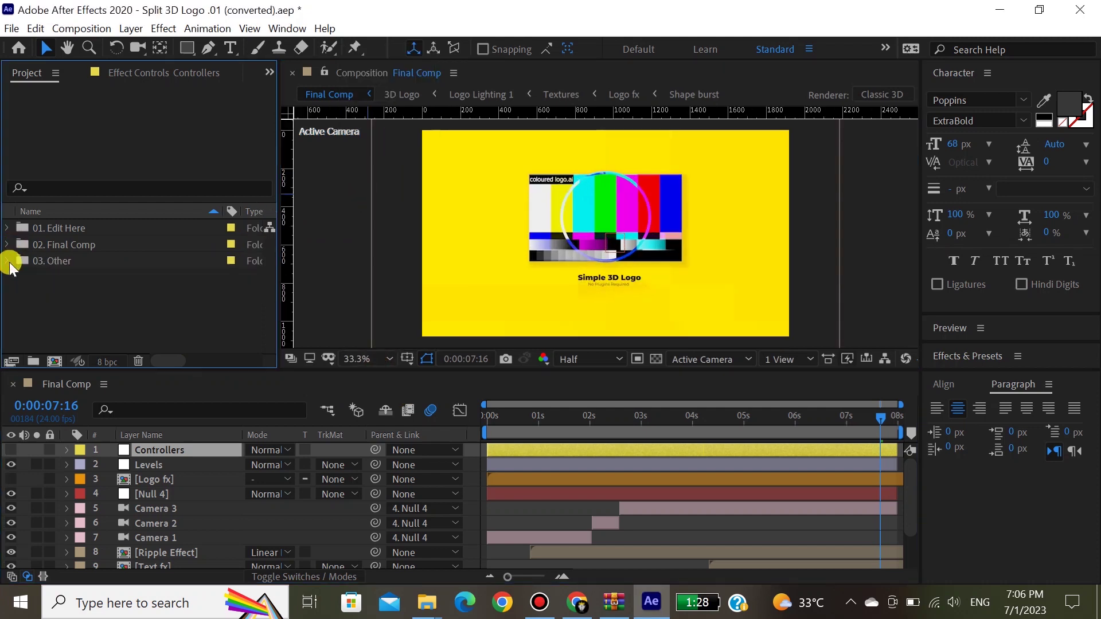
{"action": "left_click", "coordinate": [8, 261]}
{"action": "left_click", "coordinate": [23, 278]}
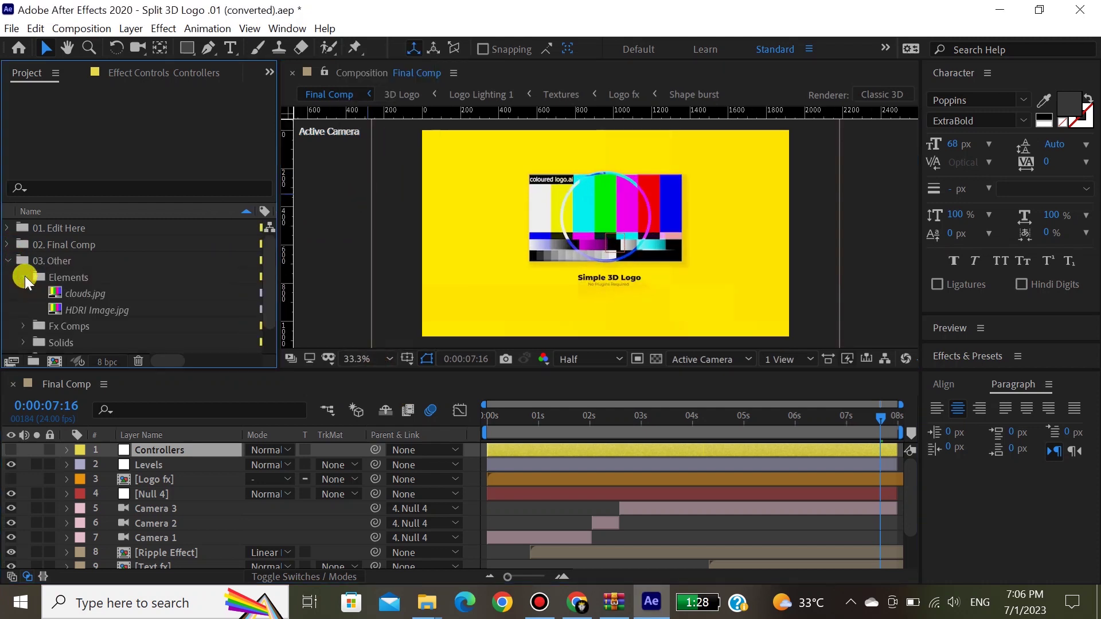
Replace the missing clouds.jpg footage with the clouds image from New folder on the Desktop
{"action": "right_click", "coordinate": [81, 297]}
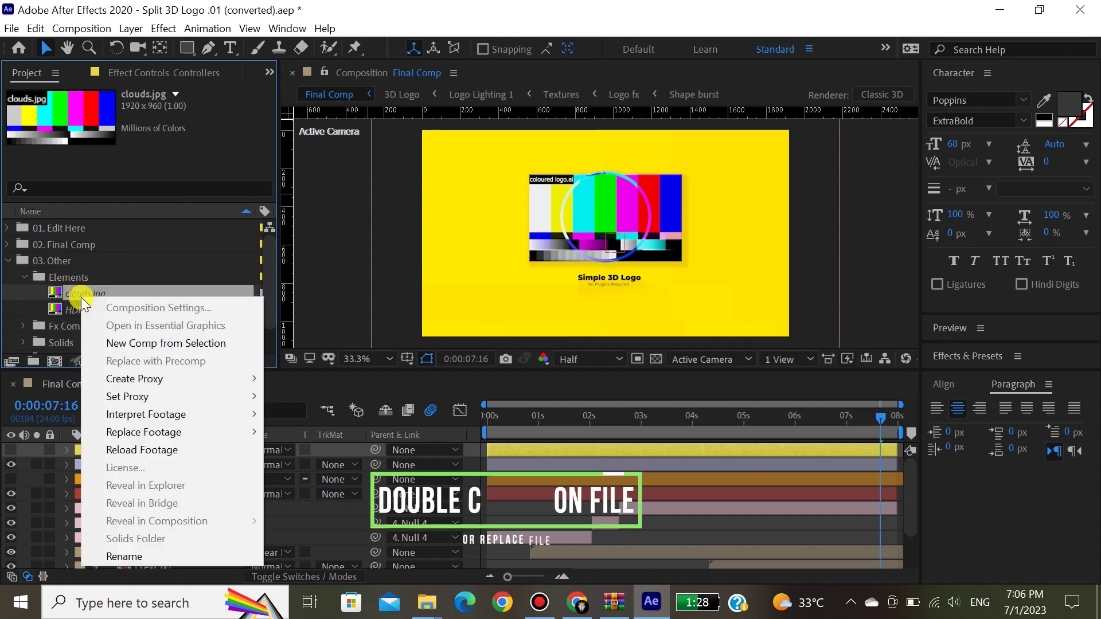
{"action": "mouse_move", "coordinate": [168, 433]}
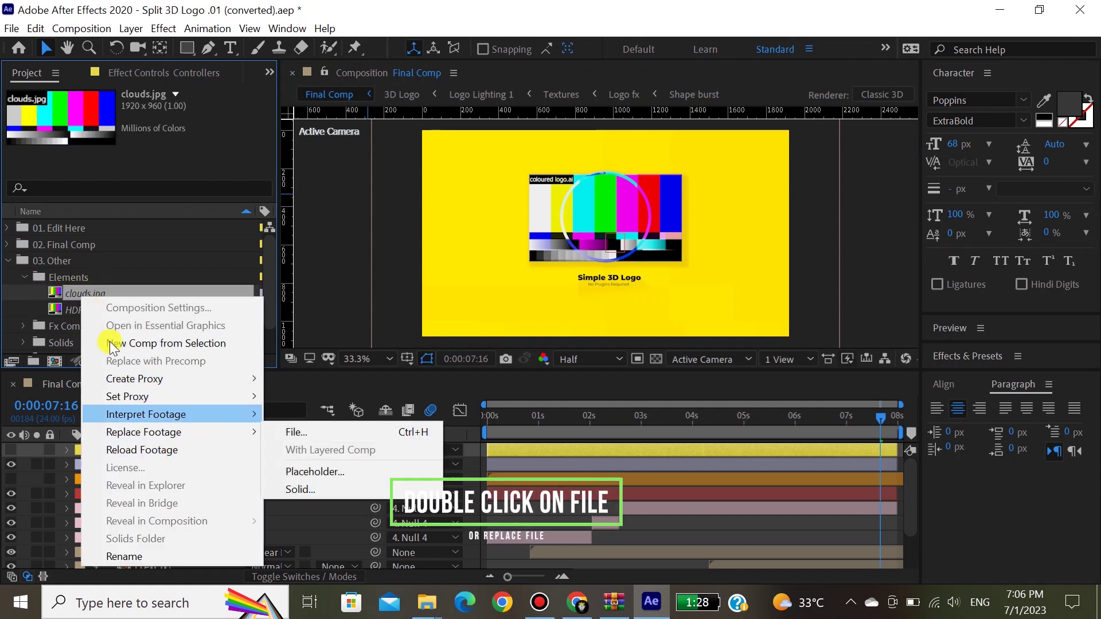
{"action": "double_click", "coordinate": [76, 293]}
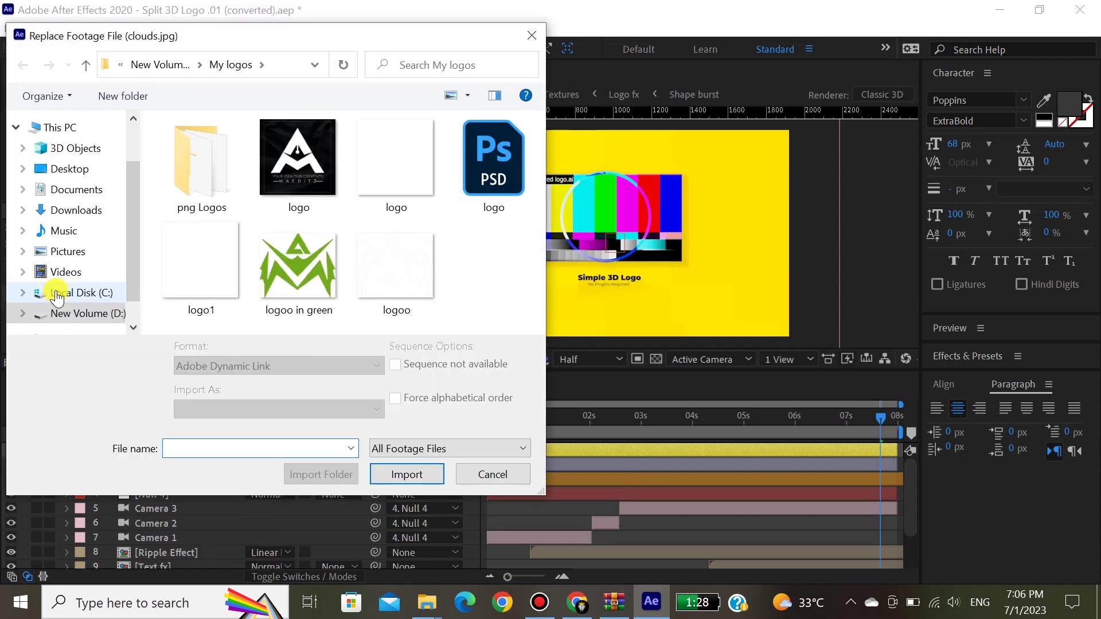
{"action": "left_click", "coordinate": [71, 169]}
{"action": "double_click", "coordinate": [199, 182]}
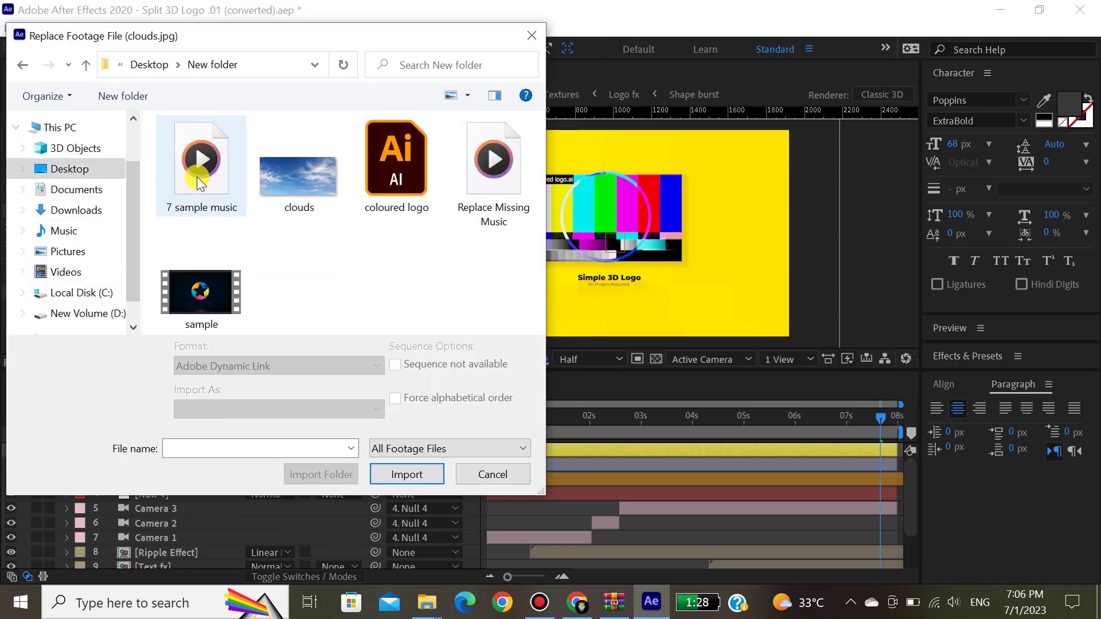
{"action": "left_click", "coordinate": [300, 198]}
{"action": "left_click", "coordinate": [395, 474]}
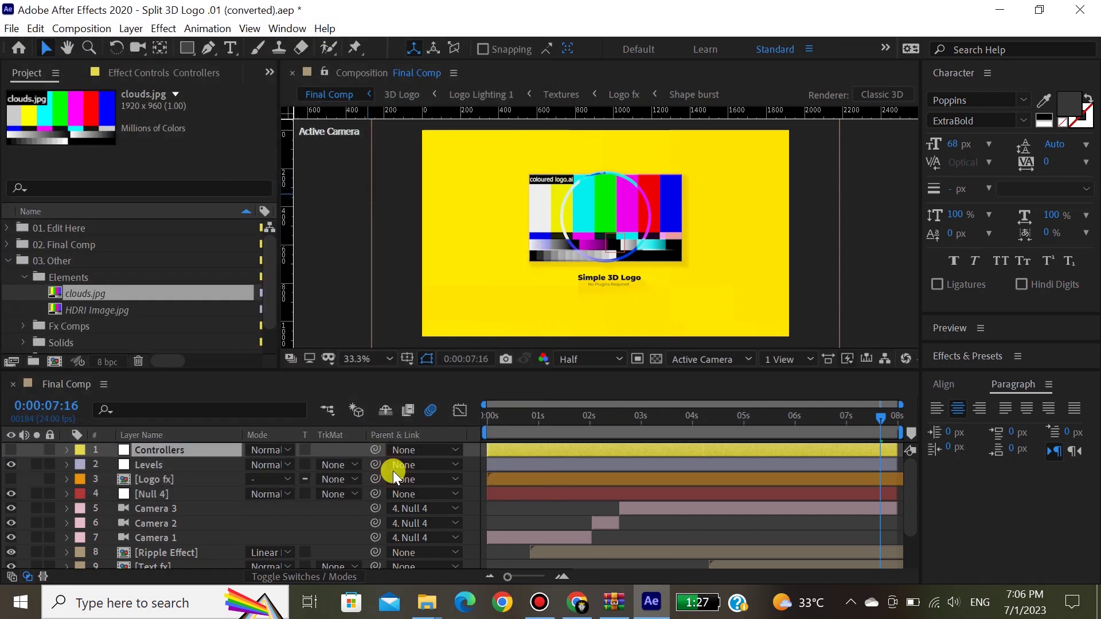
{"action": "left_click", "coordinate": [637, 321]}
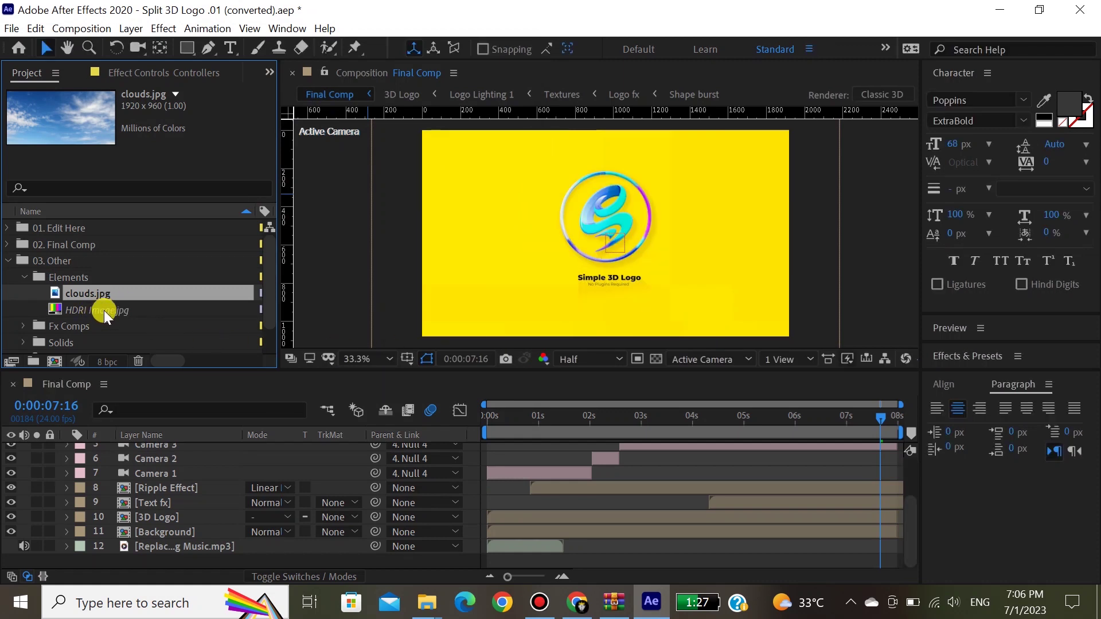
Move the HDRI Image file from Downloaded into the Desktop's New folder and relink the missing HDRI Image.jpg footage to it
{"action": "double_click", "coordinate": [53, 312]}
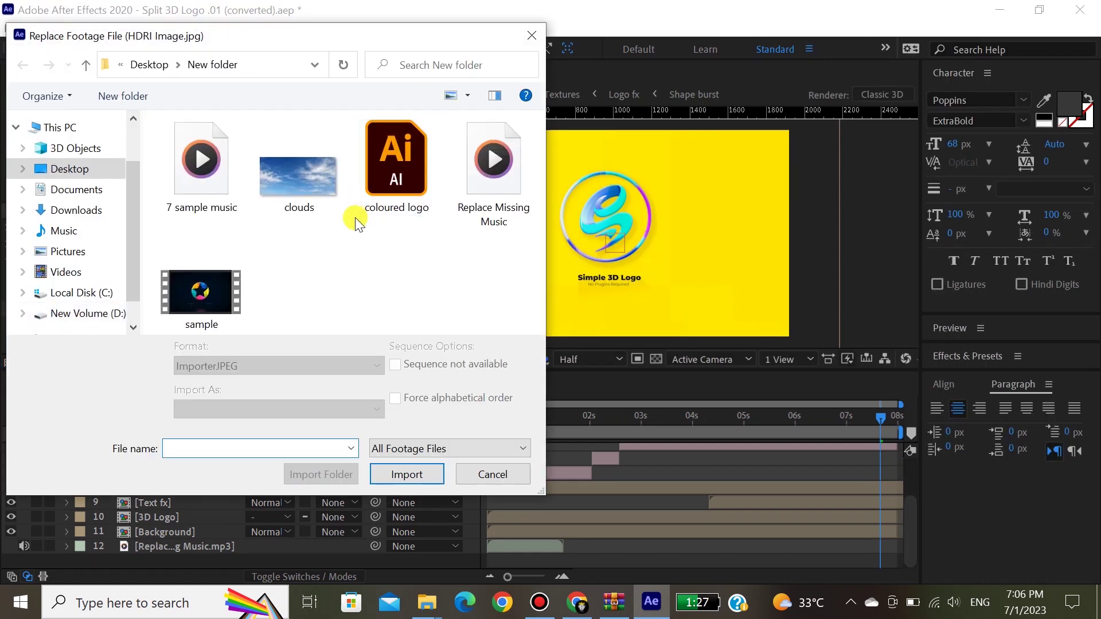
{"action": "left_click", "coordinate": [148, 65]}
{"action": "double_click", "coordinate": [192, 167]}
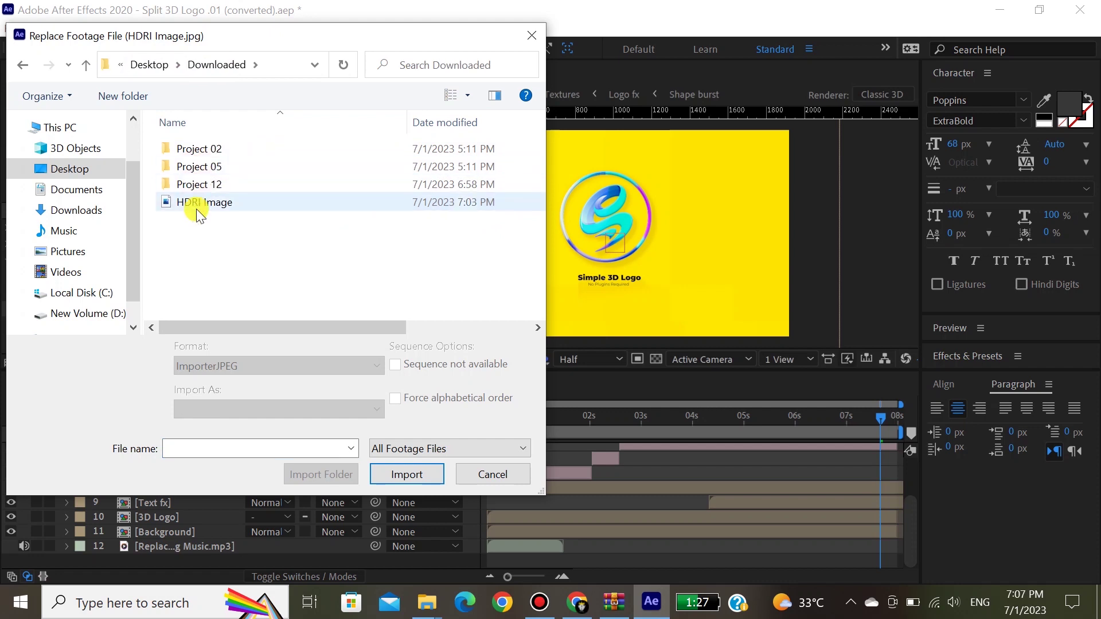
{"action": "left_click", "coordinate": [199, 205]}
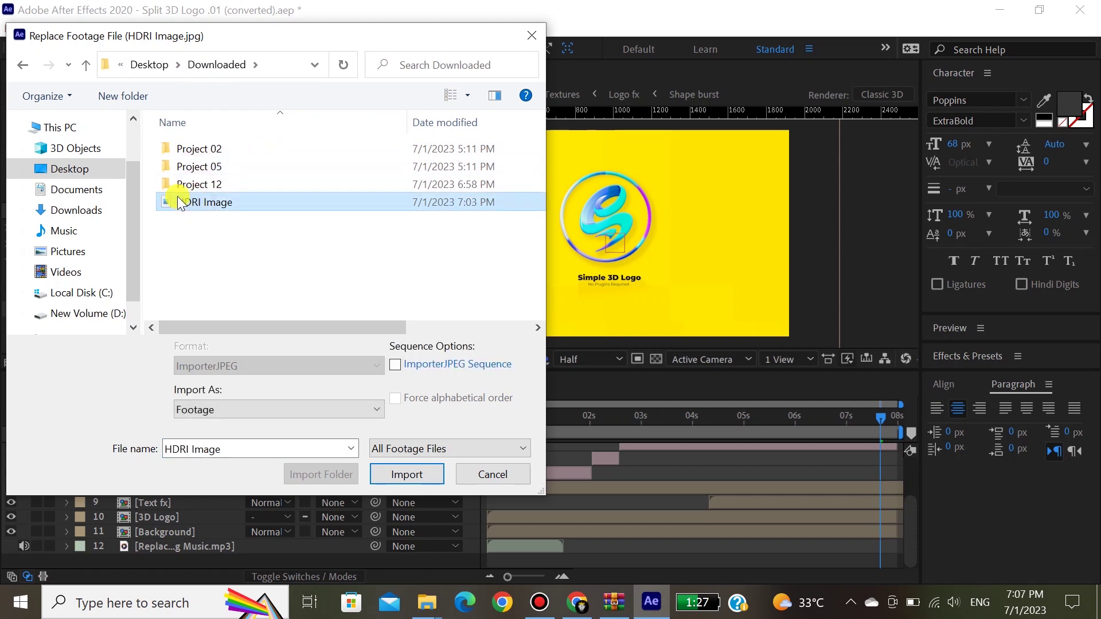
{"action": "left_click", "coordinate": [23, 64]}
{"action": "double_click", "coordinate": [214, 182]}
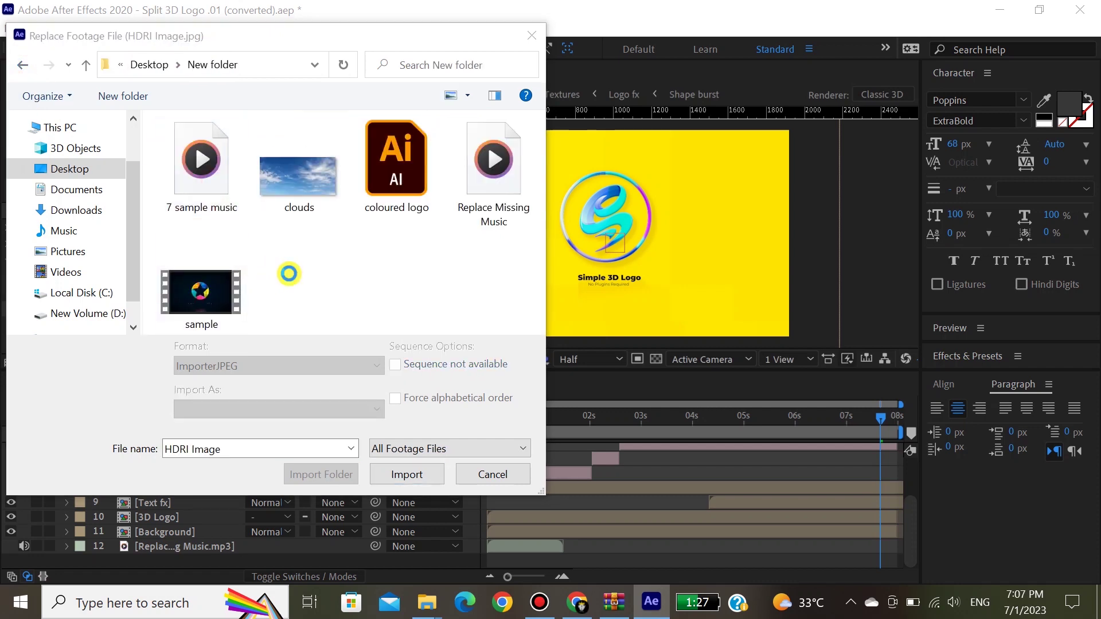
{"action": "left_click", "coordinate": [298, 299]}
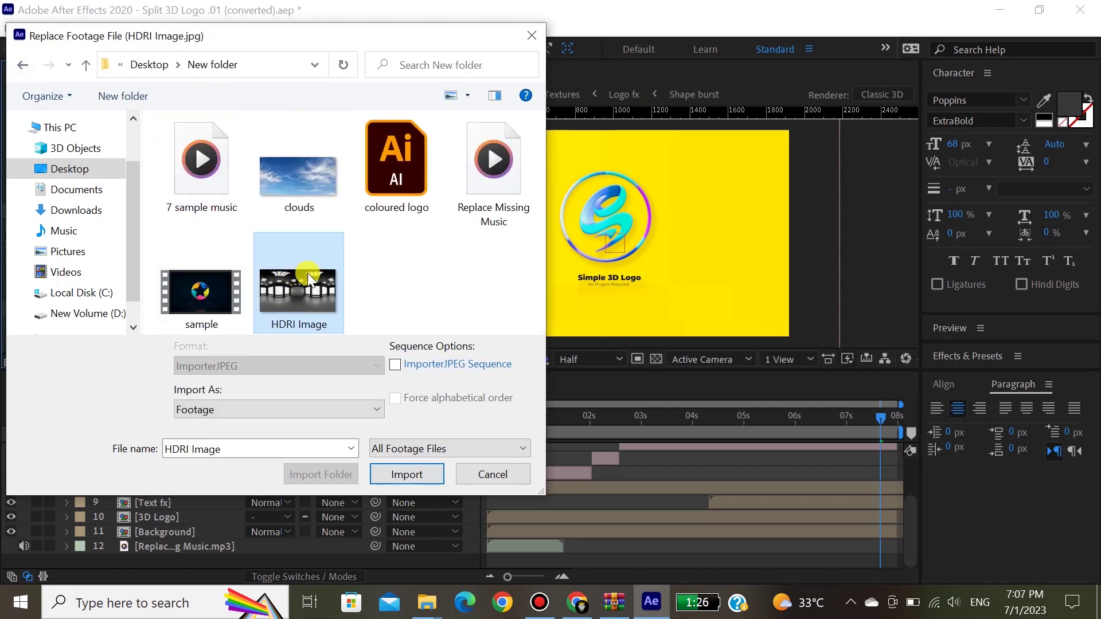
{"action": "left_click", "coordinate": [407, 475]}
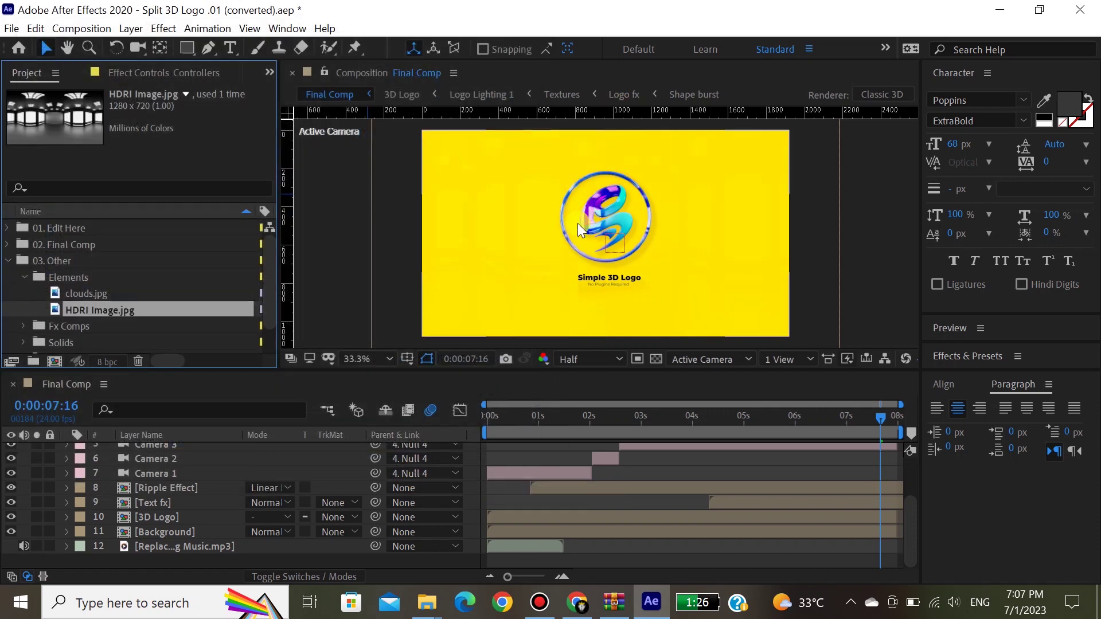
{"action": "left_click", "coordinate": [11, 261]}
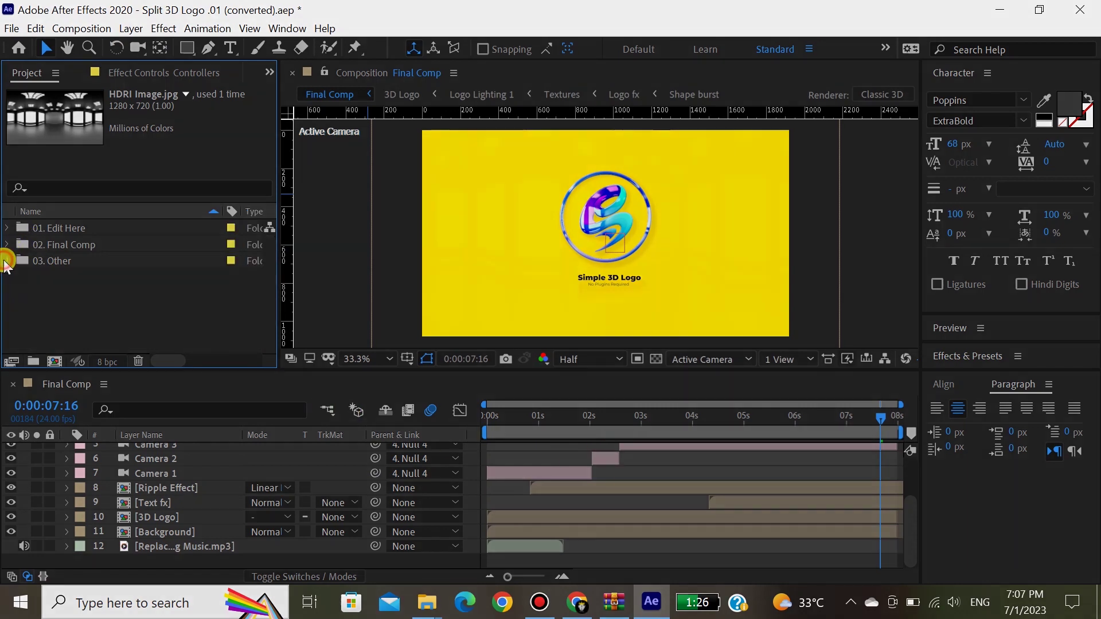